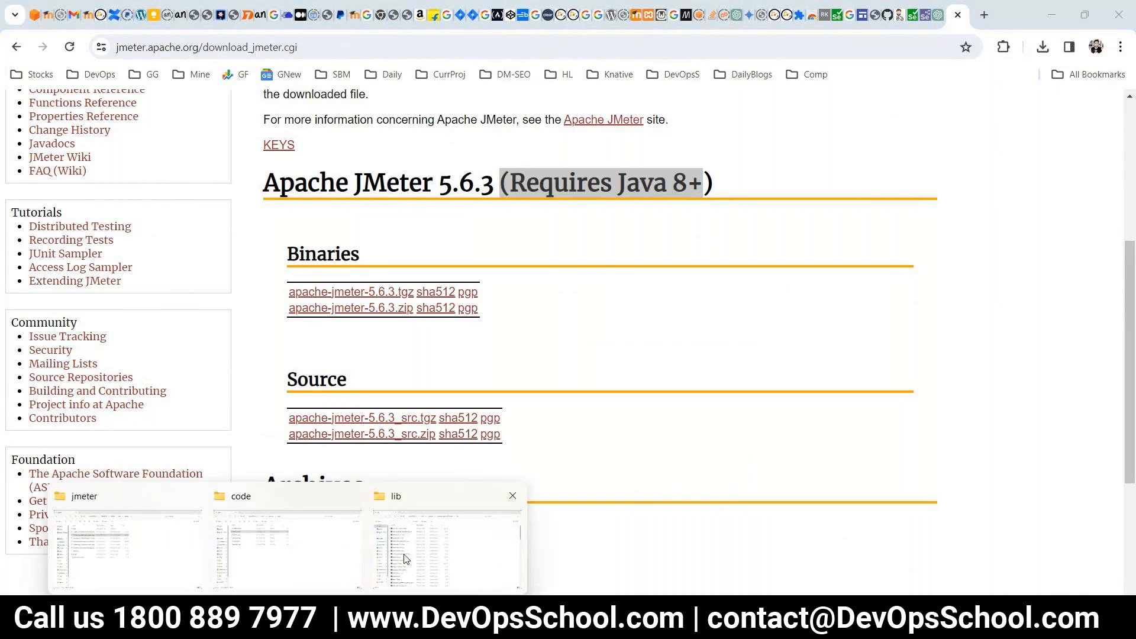
# - Switch to File Explorer and open the apache-jmeter-5.6 folder inside C:\tools
pyautogui.click(408, 559)
pyautogui.click(382, 48)
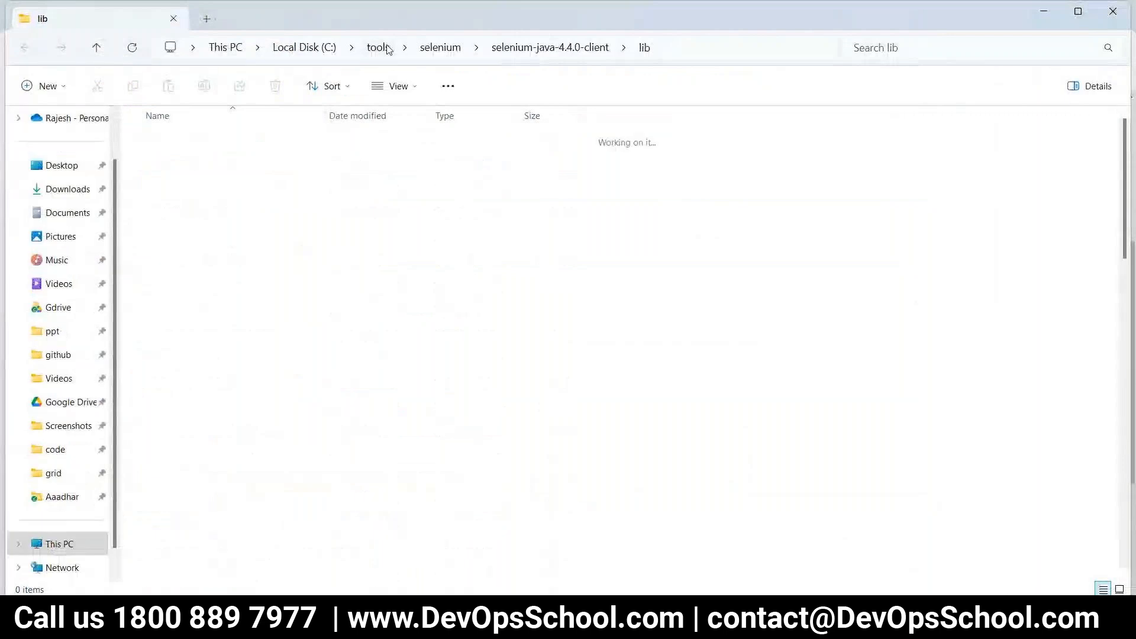
pyautogui.scroll(5, 215, 364)
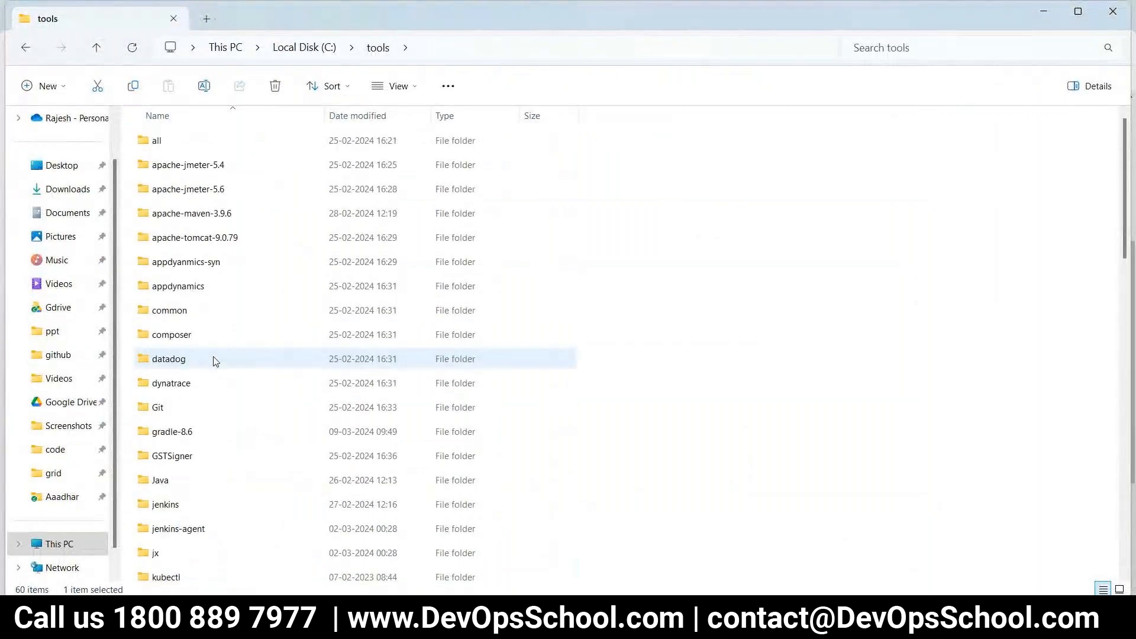
pyautogui.click(199, 190)
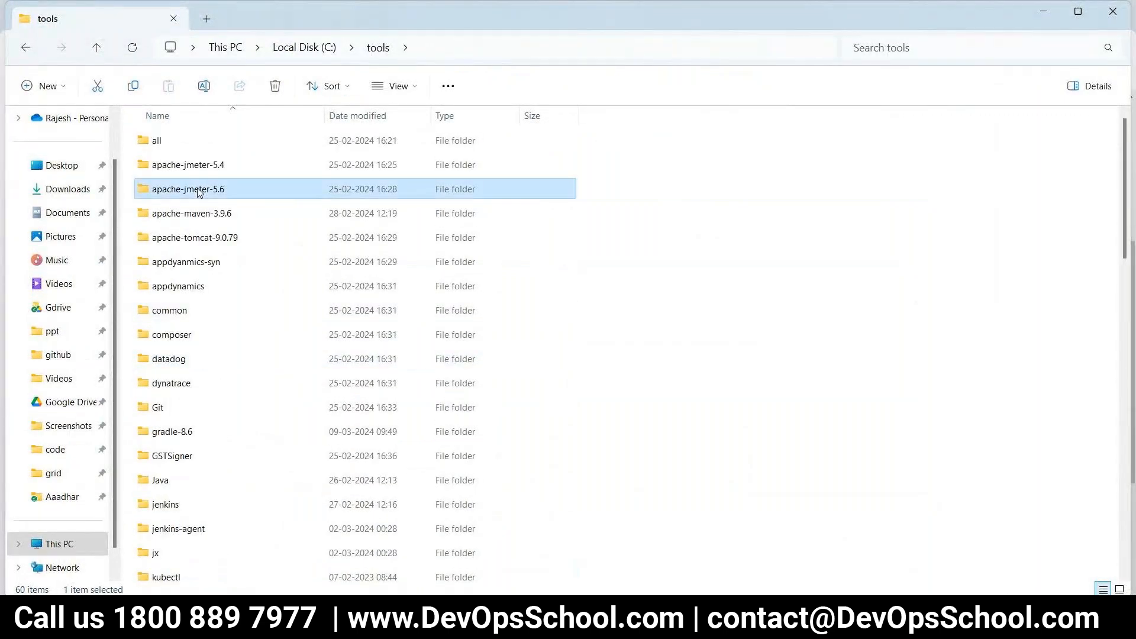
pyautogui.click(201, 168)
pyautogui.click(201, 190)
pyautogui.click(196, 169)
pyautogui.click(204, 193)
pyautogui.doubleClick(205, 194)
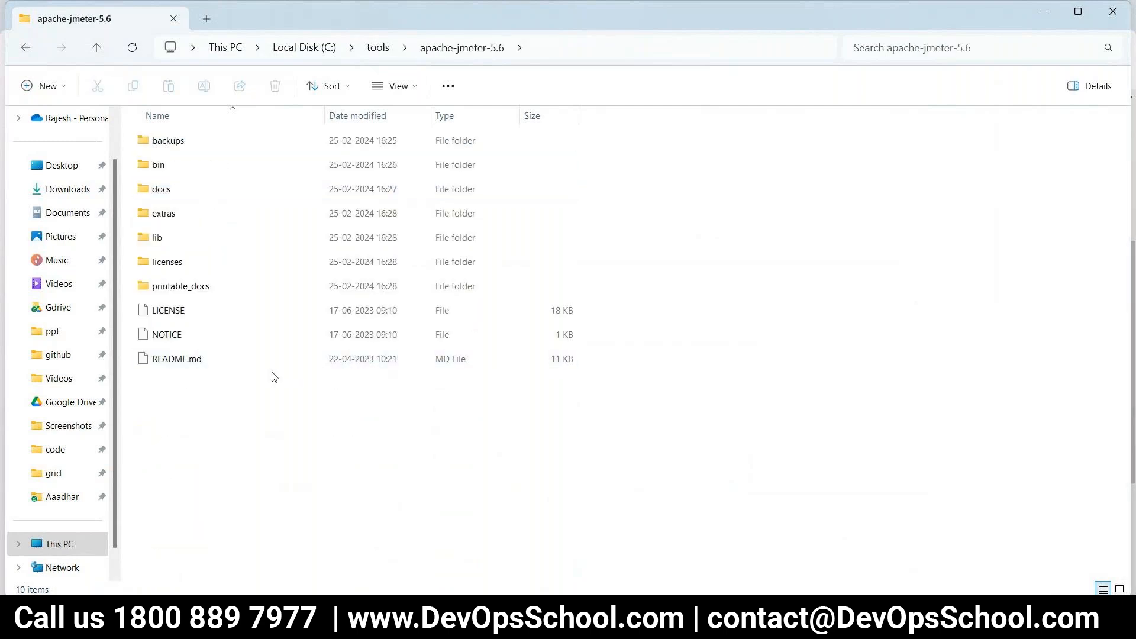
# - Open the bin folder and locate the jmeter and jmeter.bat startup files
pyautogui.click(158, 165)
pyautogui.doubleClick(159, 165)
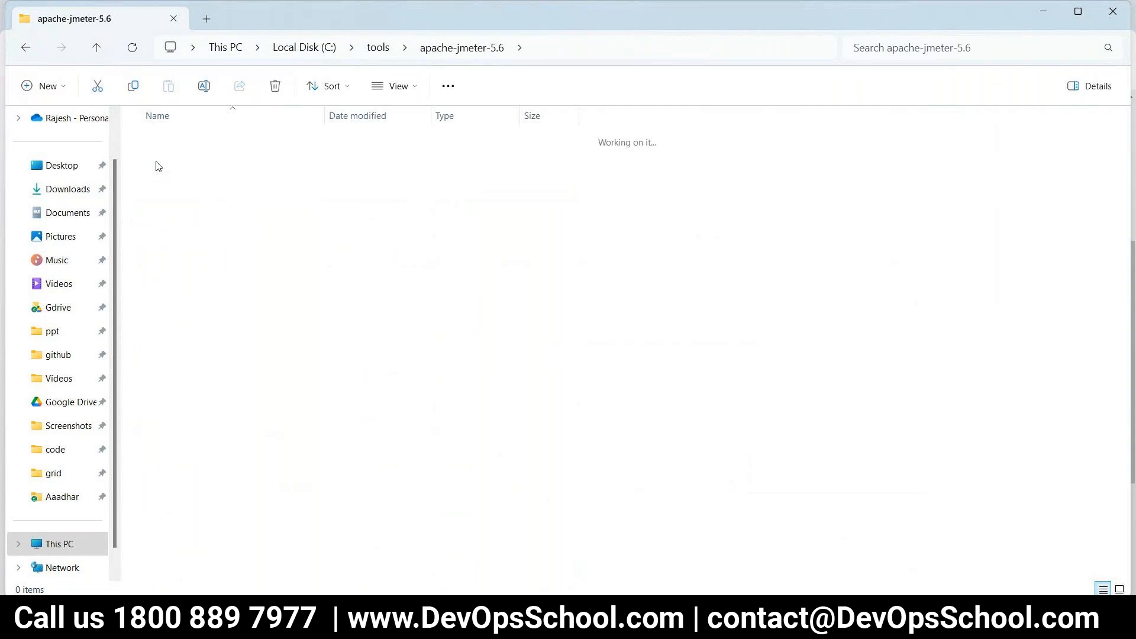
pyautogui.scroll(-2, 201, 432)
pyautogui.click(174, 448)
pyautogui.keyDown('ctrl'); pyautogui.click(166, 425); pyautogui.keyUp('ctrl')
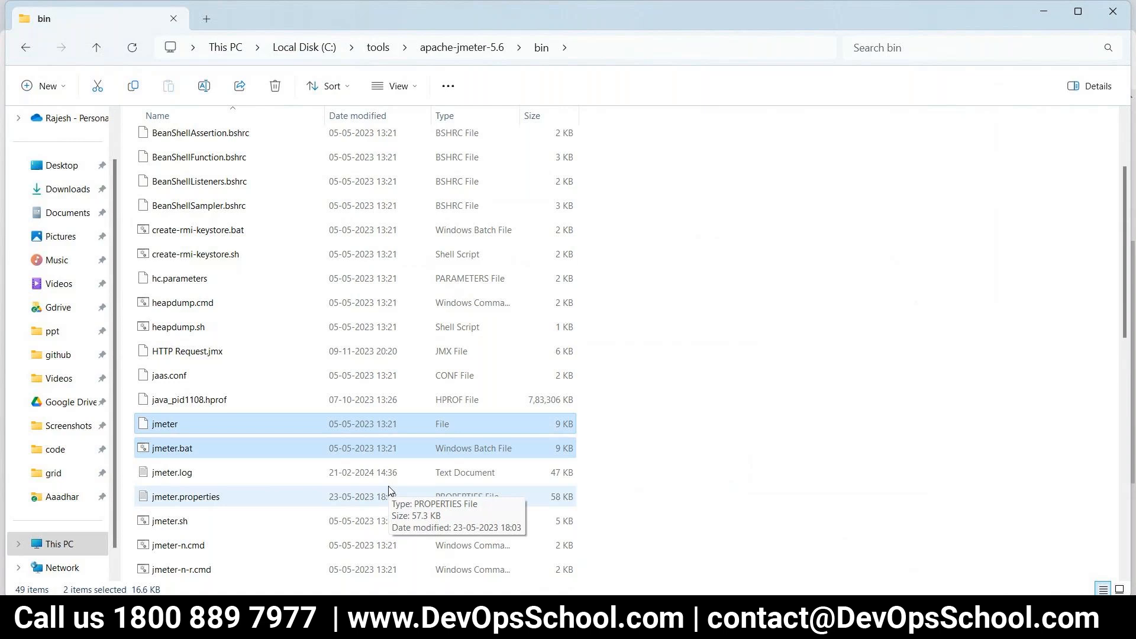
pyautogui.click(652, 470)
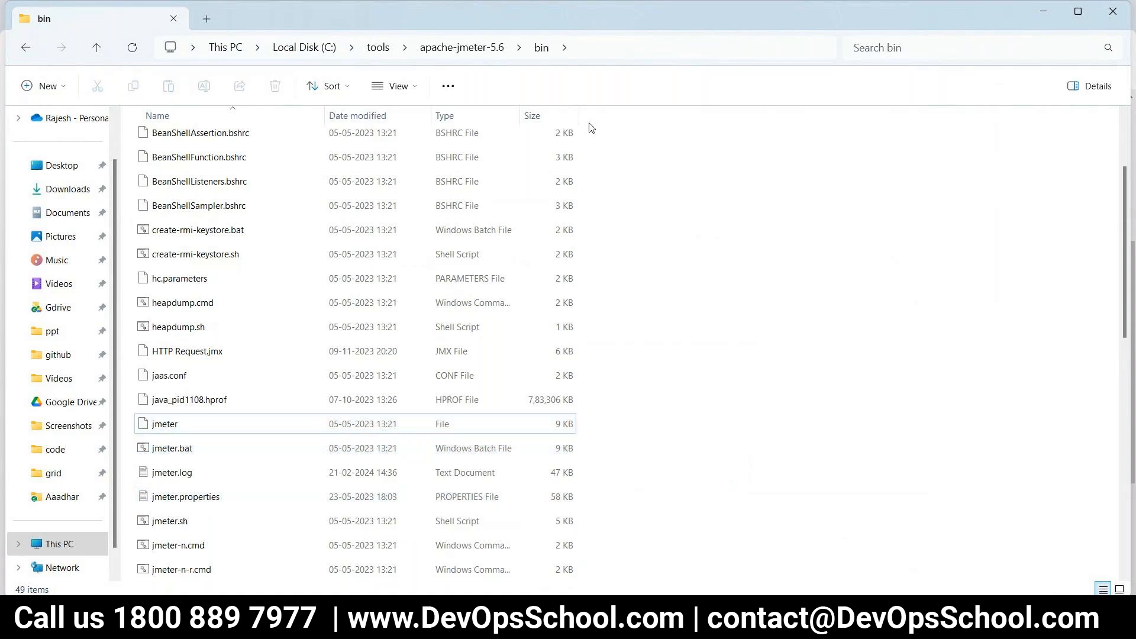
# - Open a command prompt in the apache-jmeter-5.6 bin folder and move it clear of the file names
pyautogui.click(610, 40)
pyautogui.write('cm')
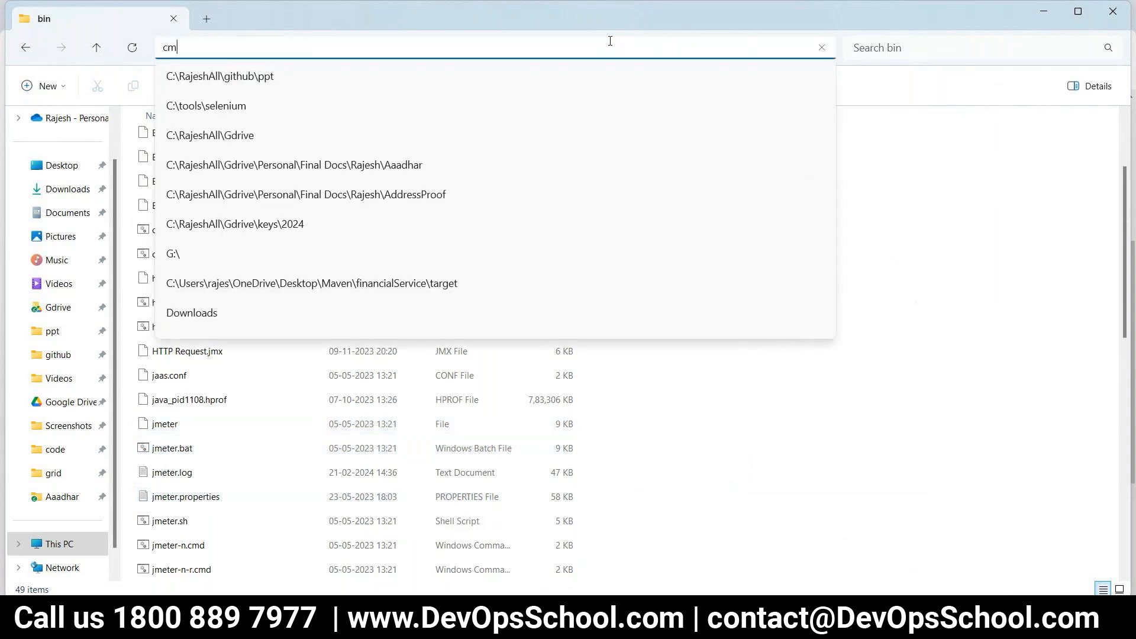
pyautogui.write('d')
pyautogui.press('Return')
pyautogui.moveTo(329, 36); pyautogui.dragTo(751, 75)
# - Run jmeter.bat from the bin folder at the command prompt and bring the JMeter window to the front
pyautogui.moveTo(331, 447); pyautogui.dragTo(694, 228)
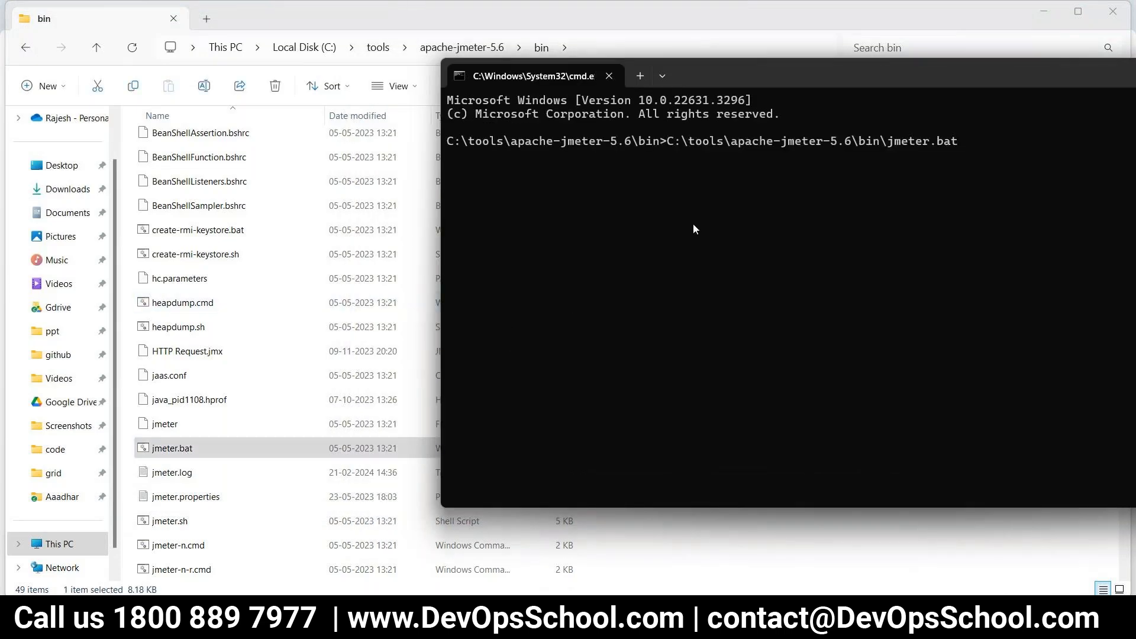
pyautogui.moveTo(793, 64); pyautogui.dragTo(560, 70)
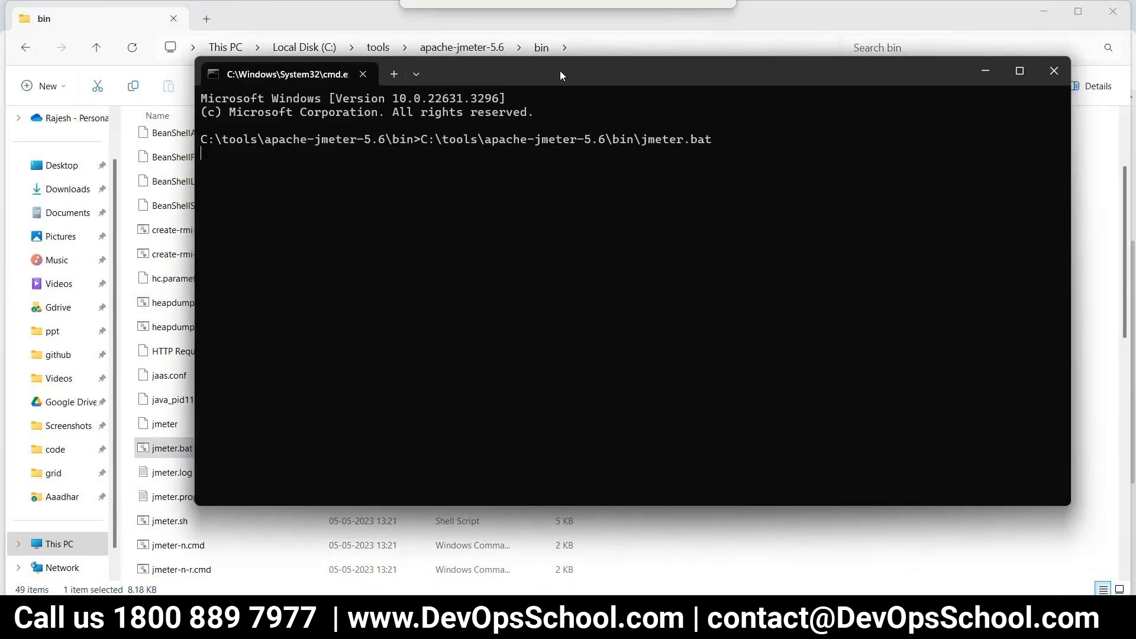
pyautogui.press('Return')
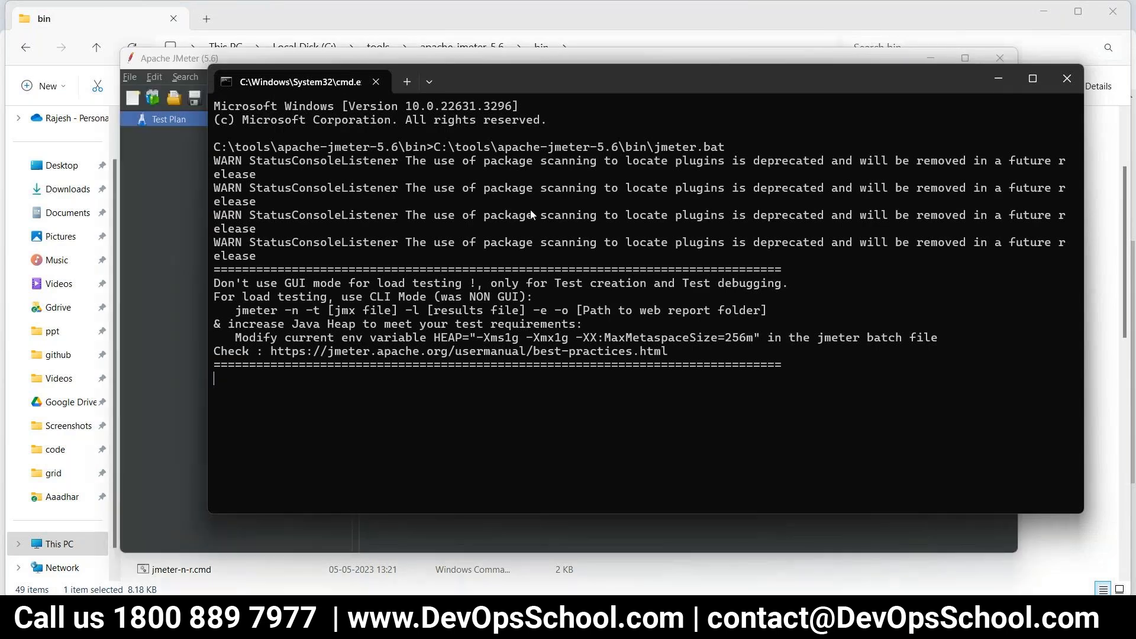
pyautogui.click(176, 221)
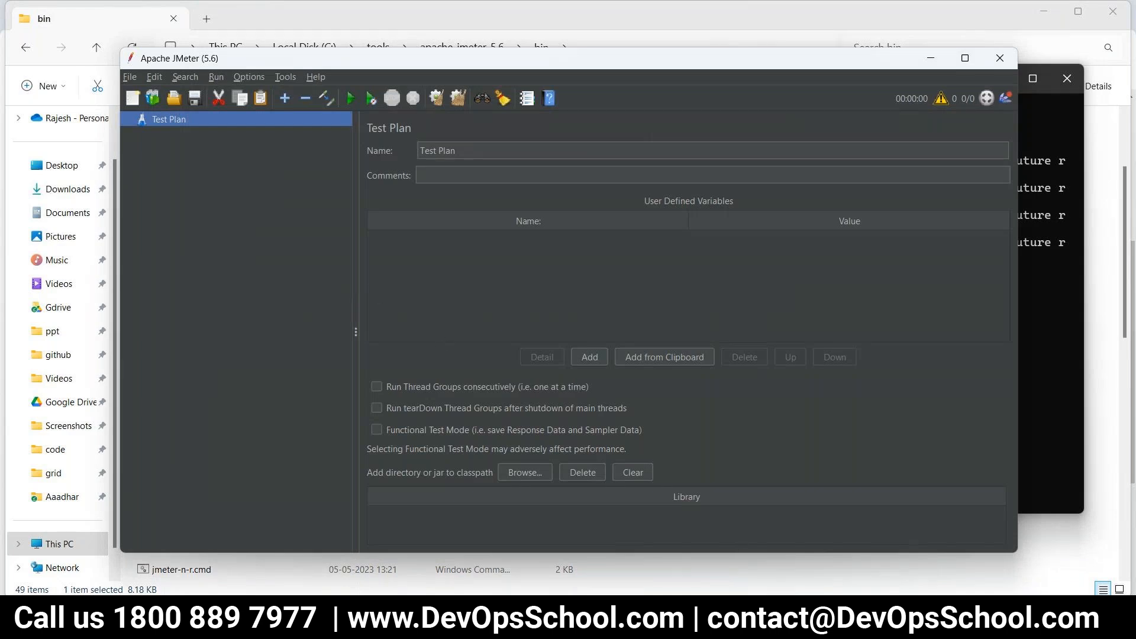
# - Switch to the introducing-jmeter deck in PowerPoint and present it from the Installing JMeter slide through the GUI Mode slide
pyautogui.click(808, 617)
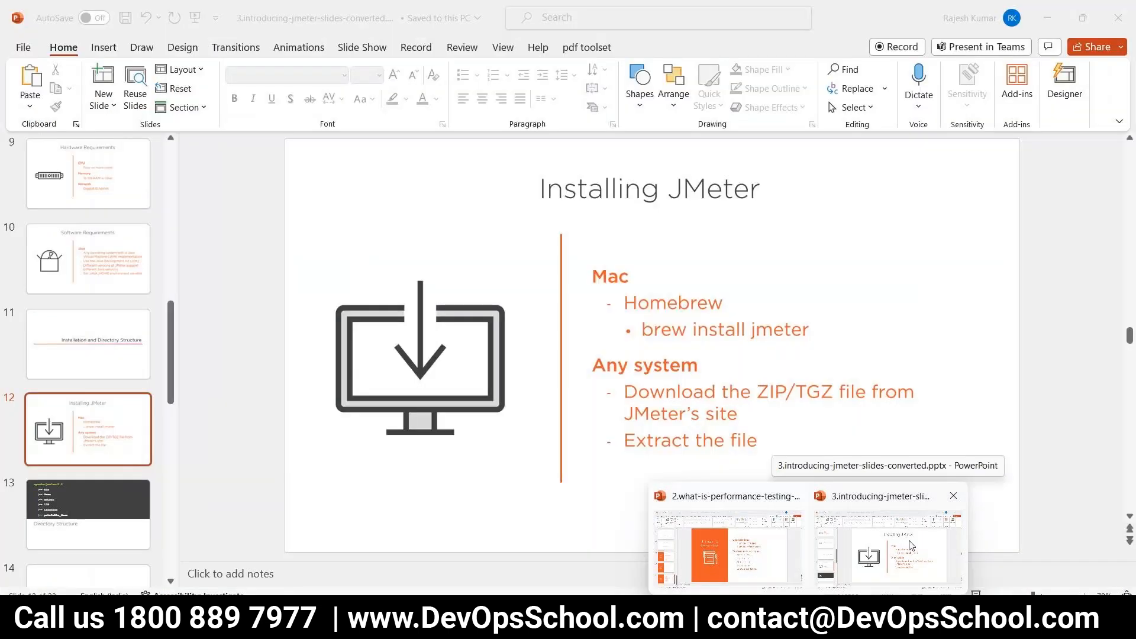
pyautogui.click(900, 556)
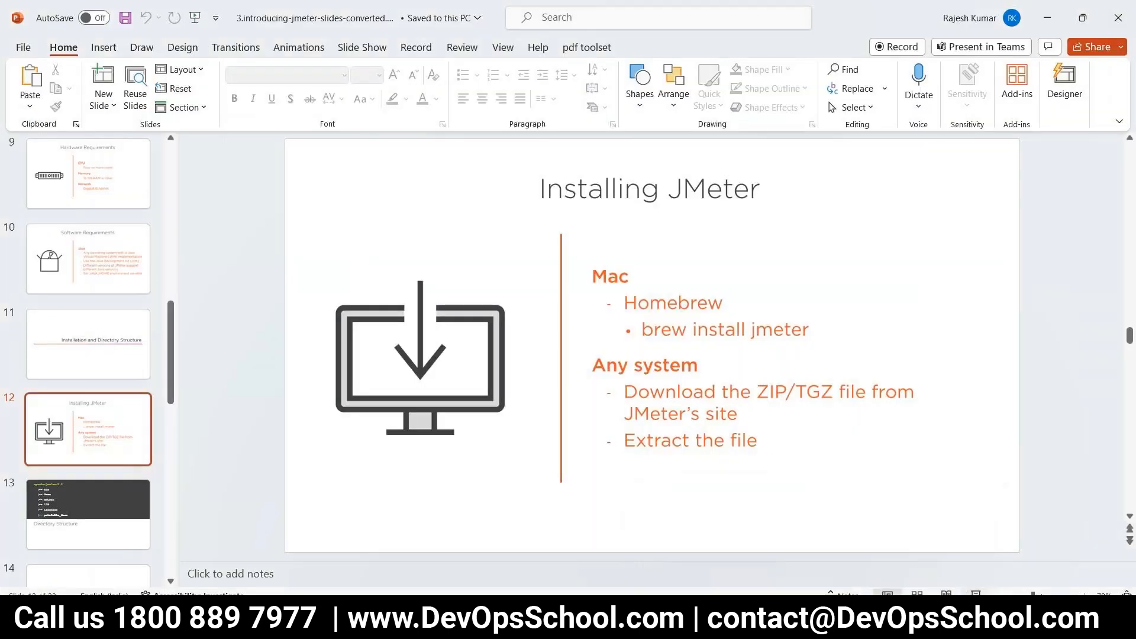
pyautogui.click(976, 594)
pyautogui.press('Right')
pyautogui.press('Right')
pyautogui.press('Right')
pyautogui.press('Right')
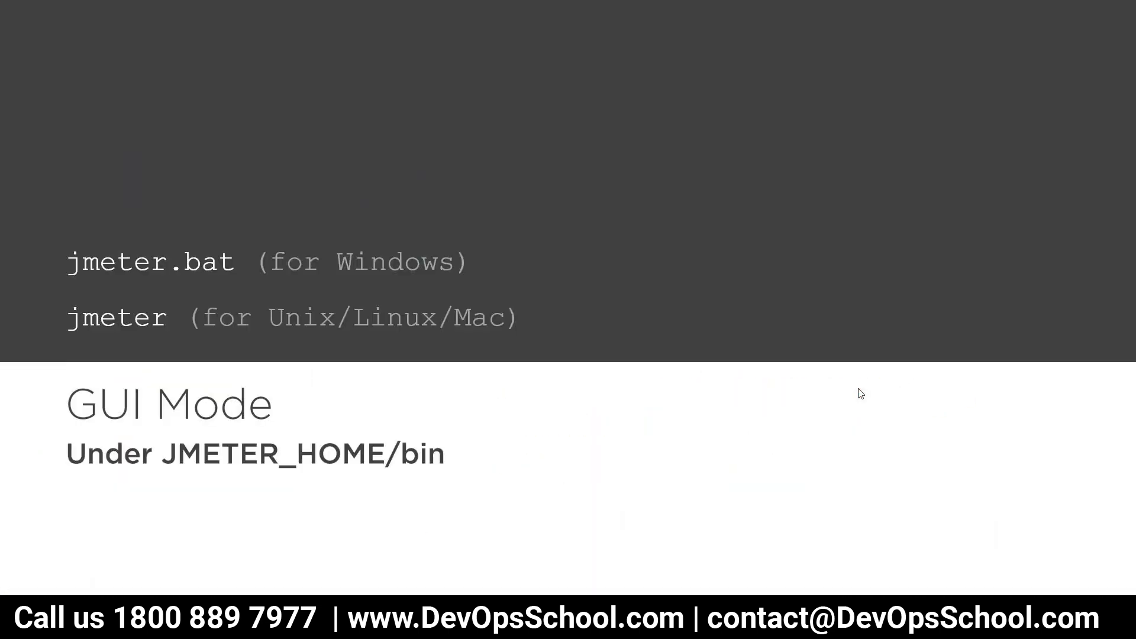
# - Go through the slides on configuring JMeter plugins and the plugins to install, and end the slide show
pyautogui.press('Right')
pyautogui.press('Right')
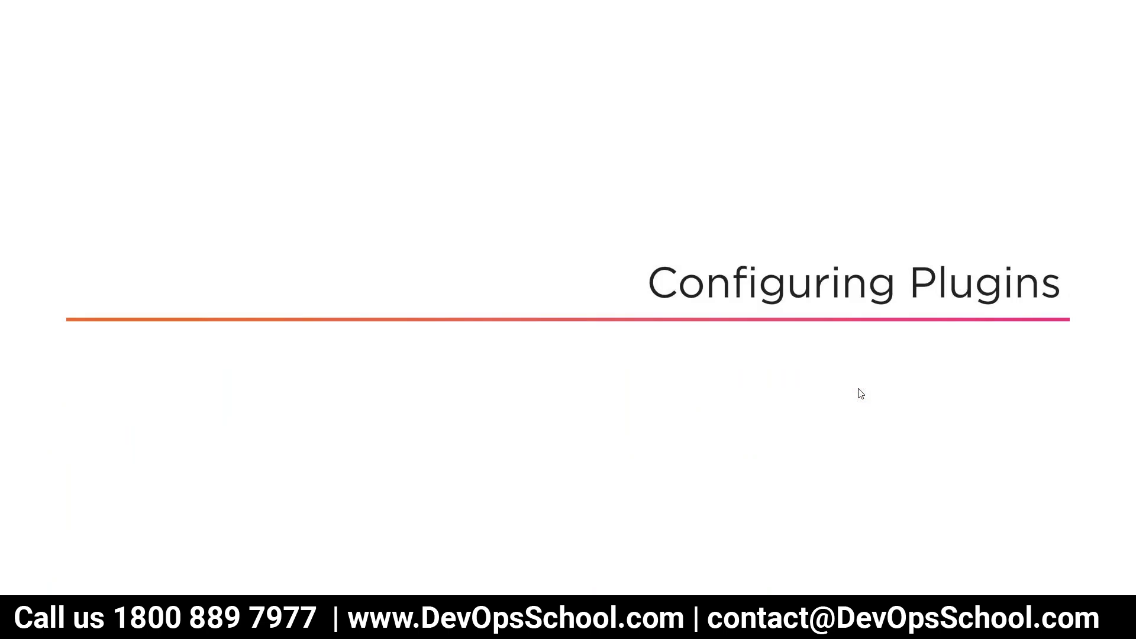
pyautogui.press('Right')
pyautogui.press('Right')
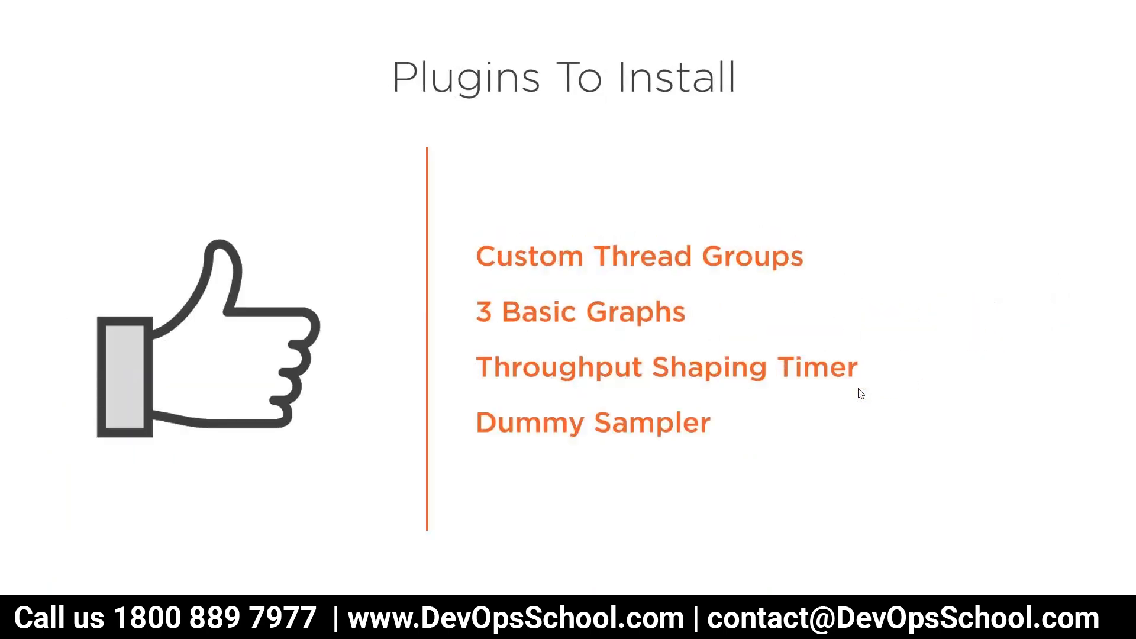
pyautogui.press('Left')
pyautogui.press('Left')
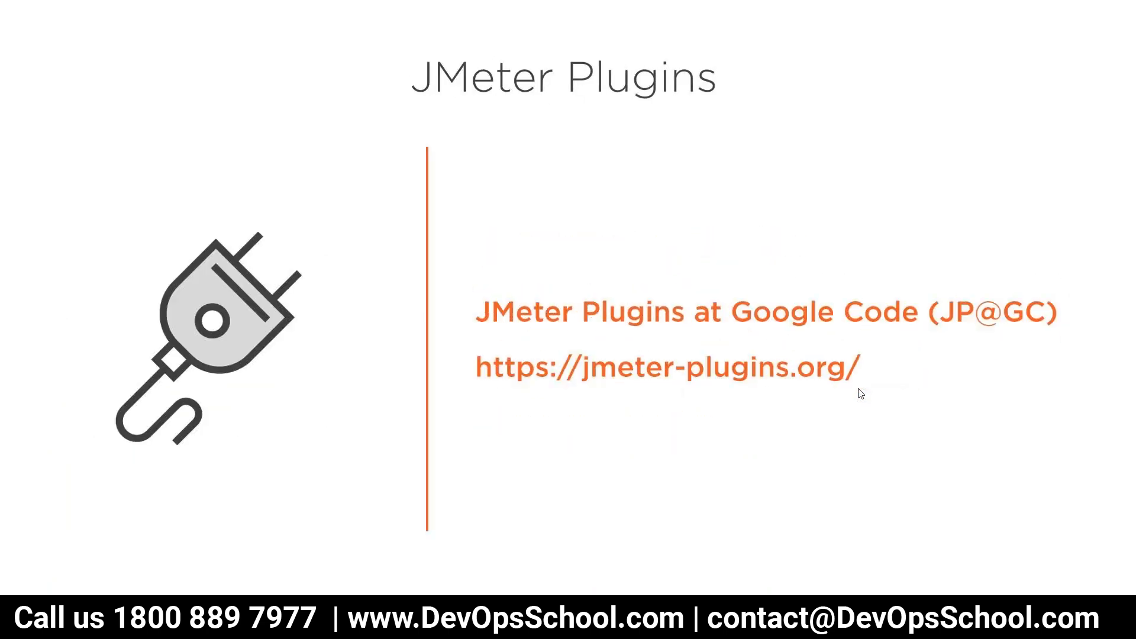
pyautogui.press('Right')
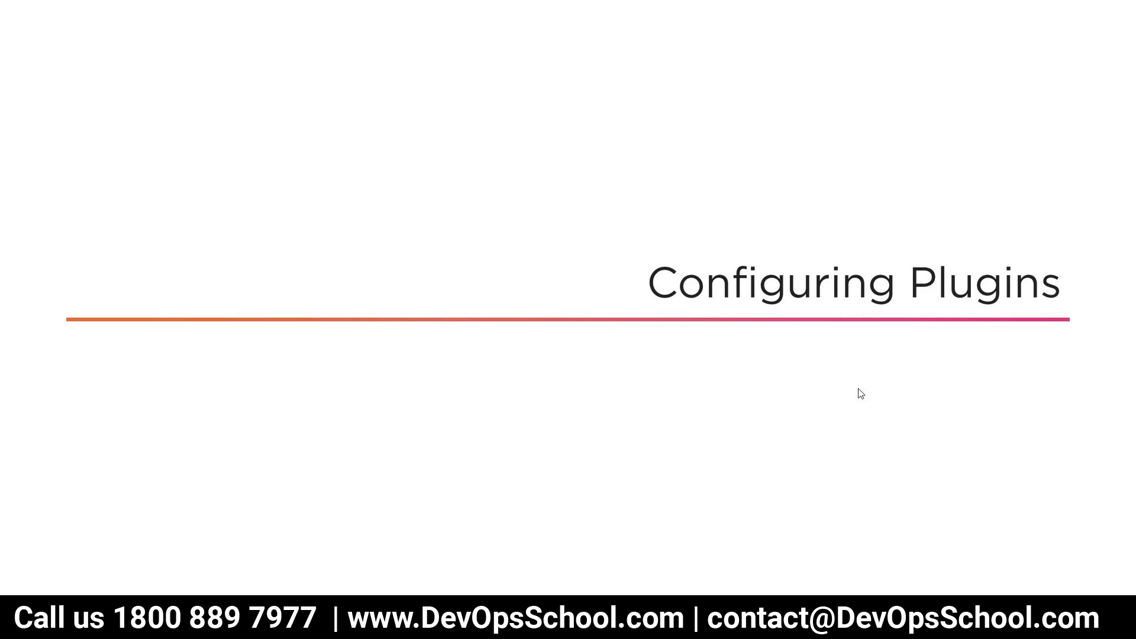
pyautogui.press('Escape')
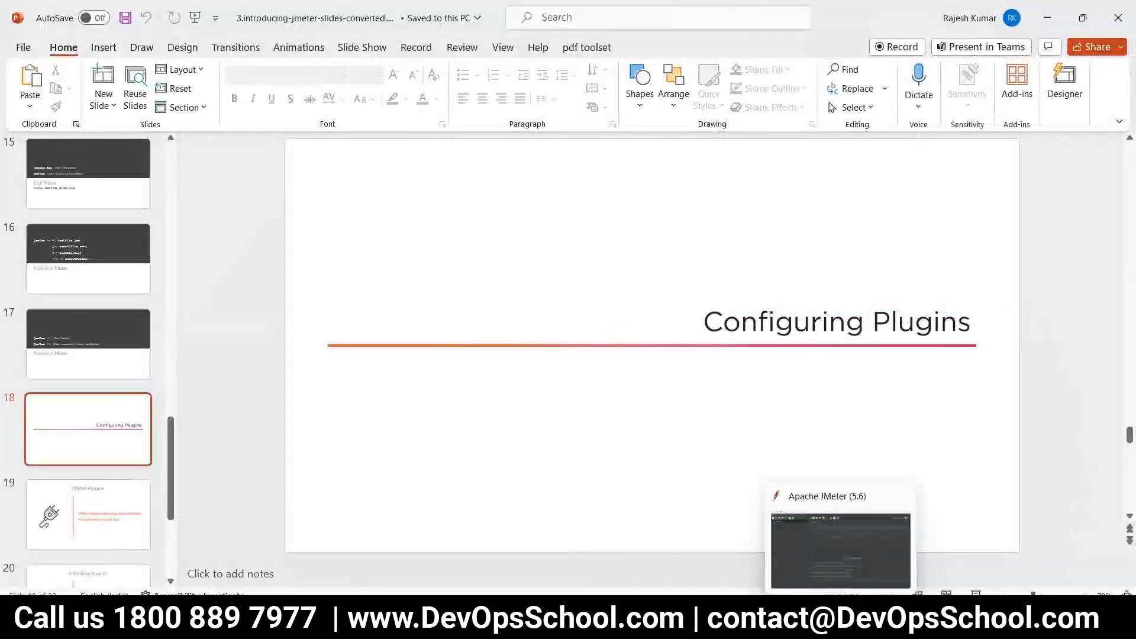
# - Switch to JMeter, review the installed plugins in Plugins Manager, and close it without applying changes
pyautogui.click(837, 541)
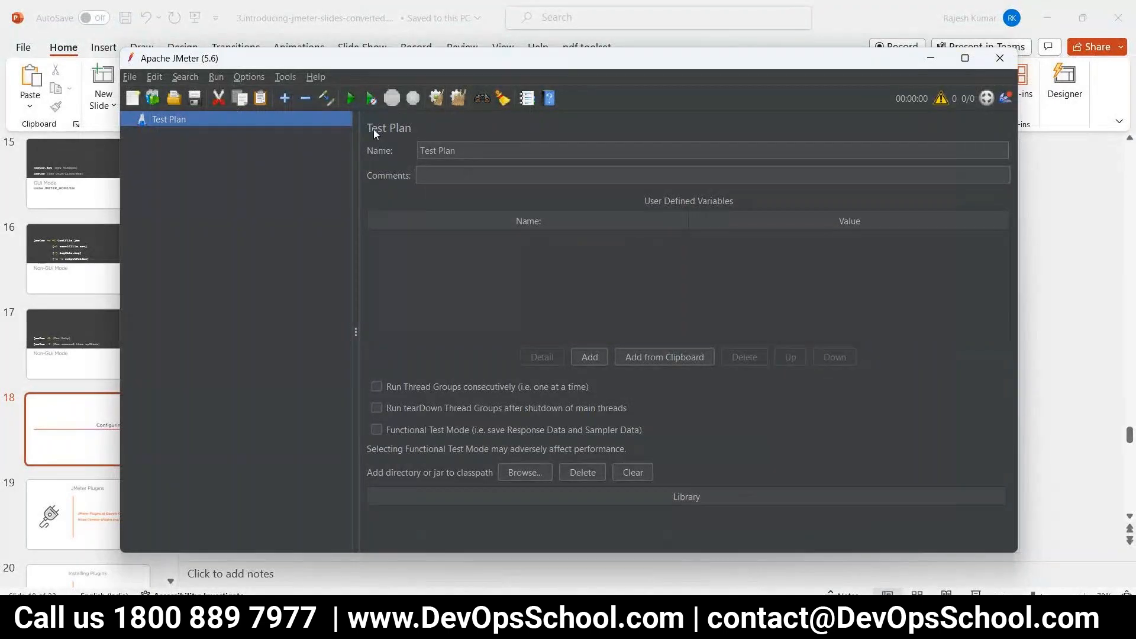
pyautogui.click(246, 77)
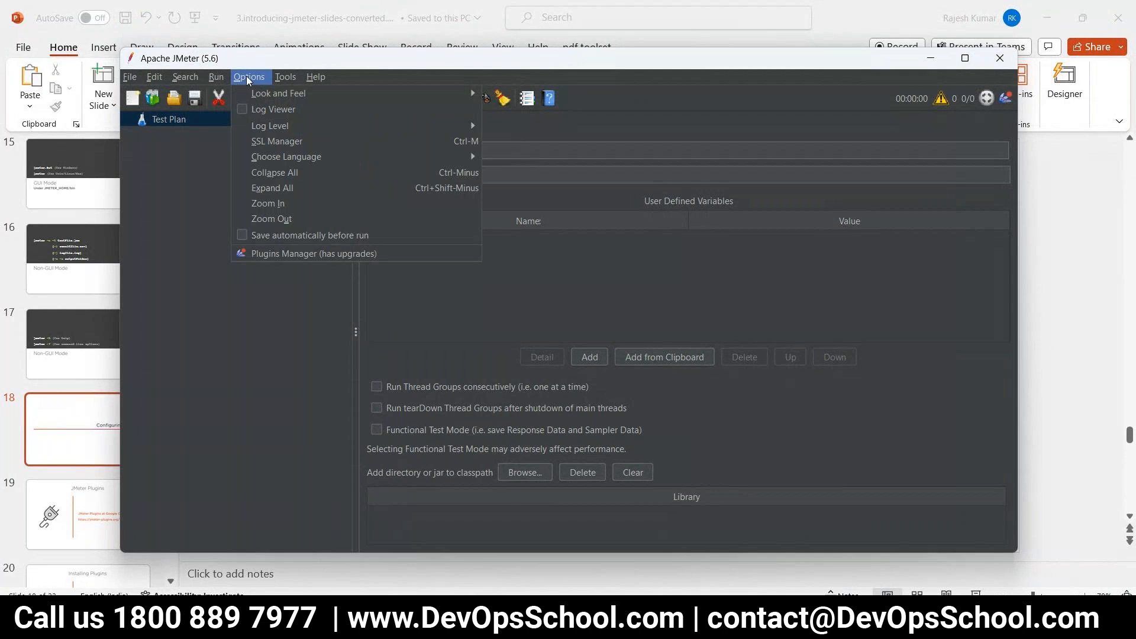
pyautogui.click(297, 257)
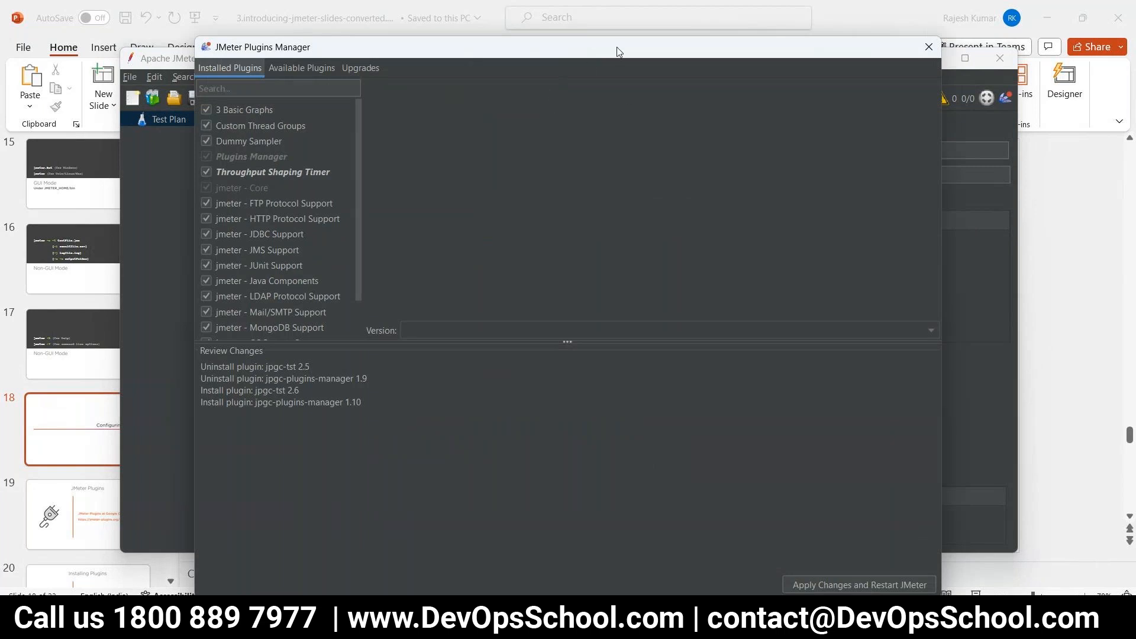
pyautogui.moveTo(616, 48); pyautogui.dragTo(638, 96)
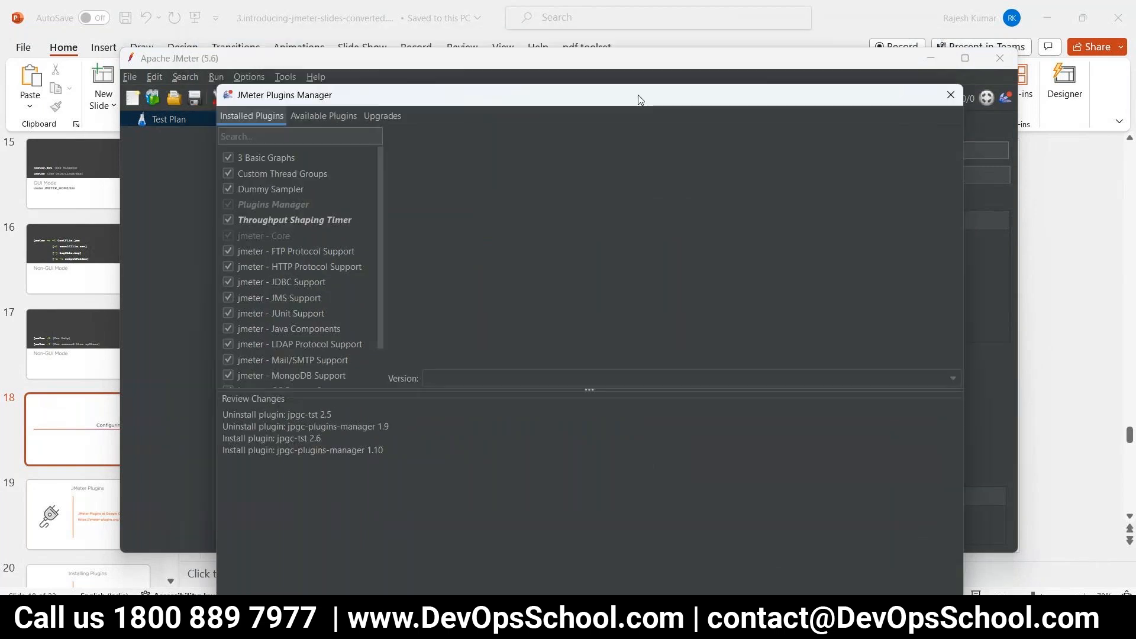
pyautogui.click(950, 96)
pyautogui.click(279, 77)
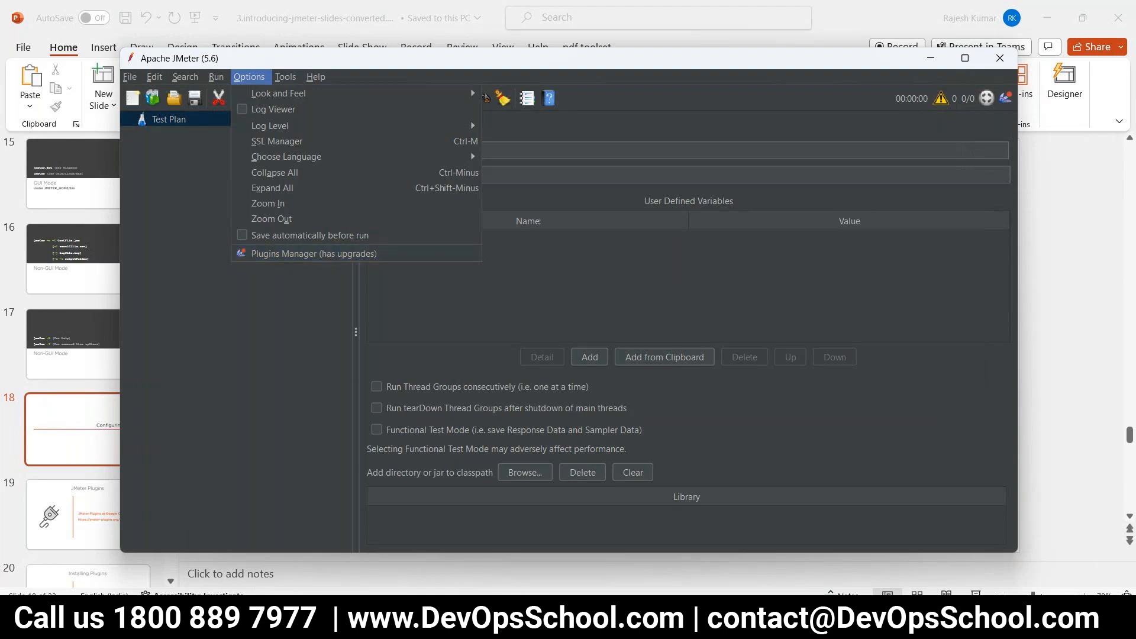
pyautogui.press('Escape')
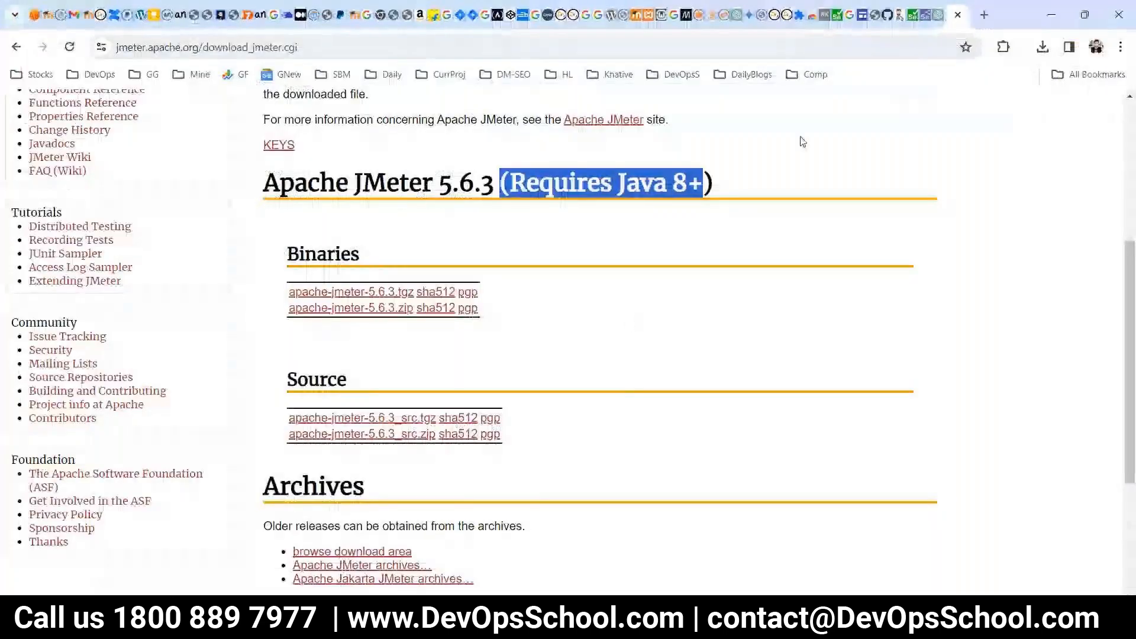
# - Search the web for "jmeter plugin manager" in a new Chrome tab and open the jmeter-plugins.org PluginsManager page
pyautogui.click(983, 16)
pyautogui.write('j')
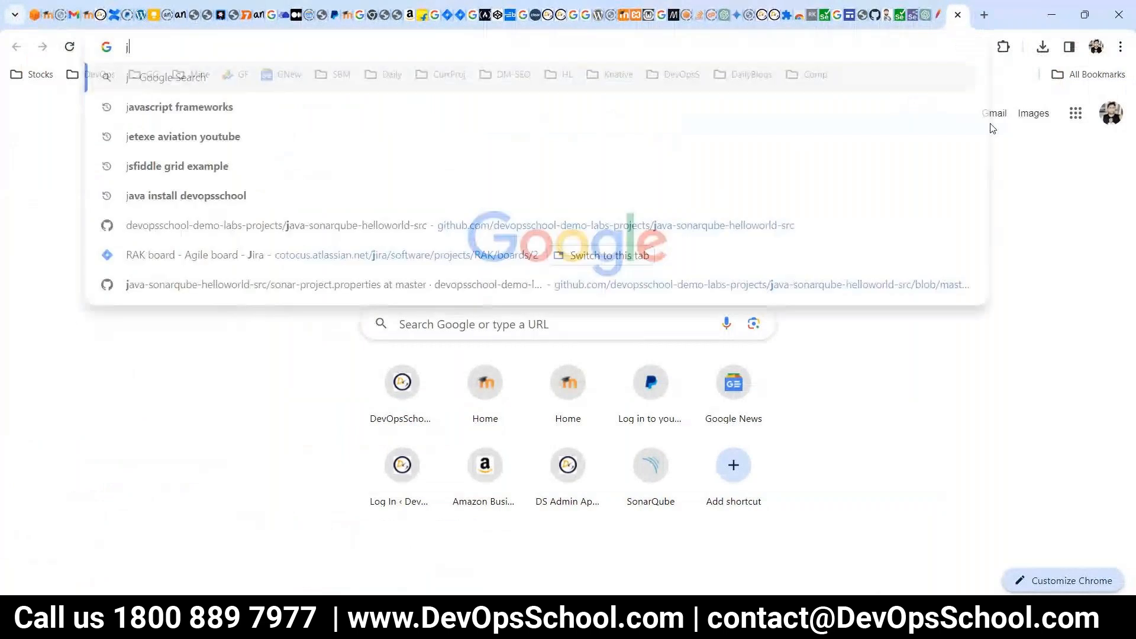
pyautogui.write('meter')
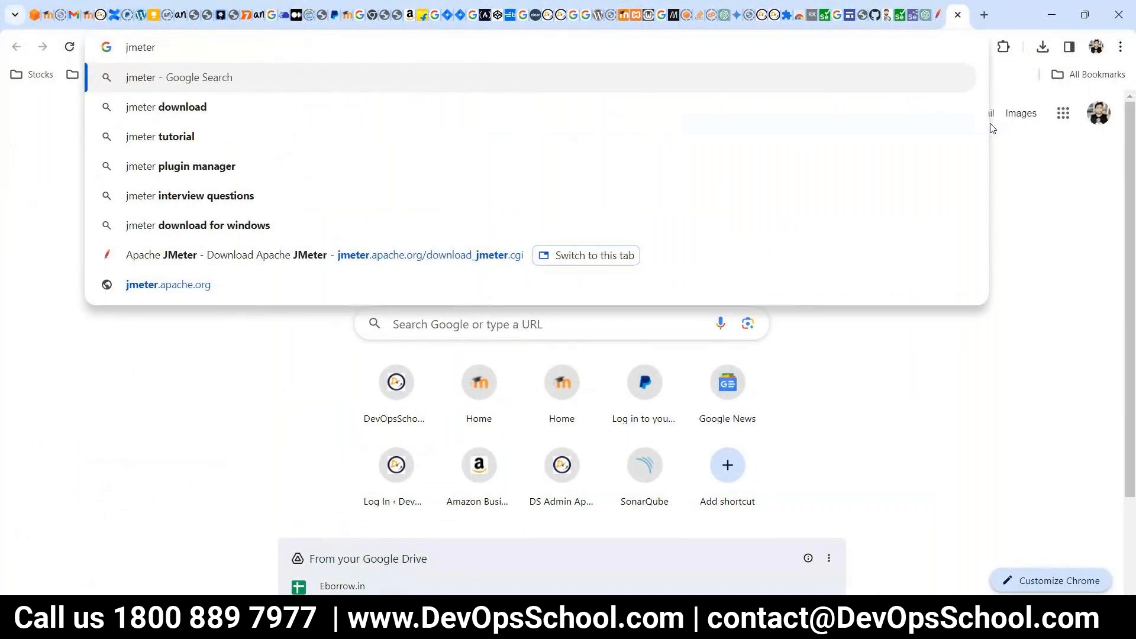
pyautogui.press('Down')
pyautogui.press('Down')
pyautogui.press('Down')
pyautogui.press('Return')
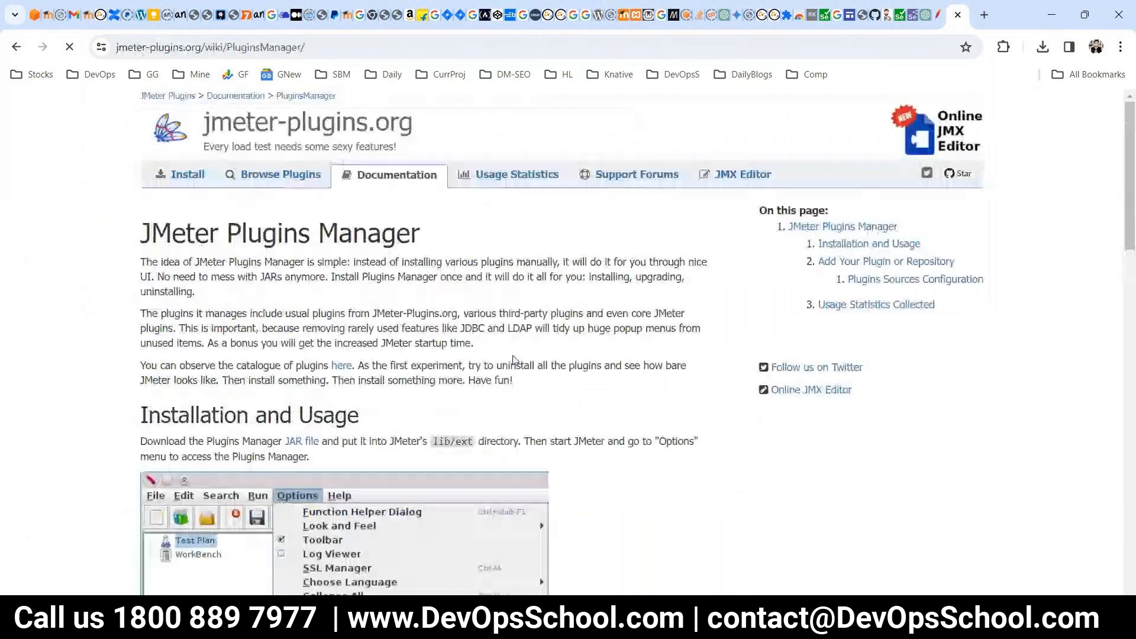
# - Bring up the save dialog for the Plugins Manager JAR file linked under Installation and Usage
pyautogui.scroll(-2, 469, 380)
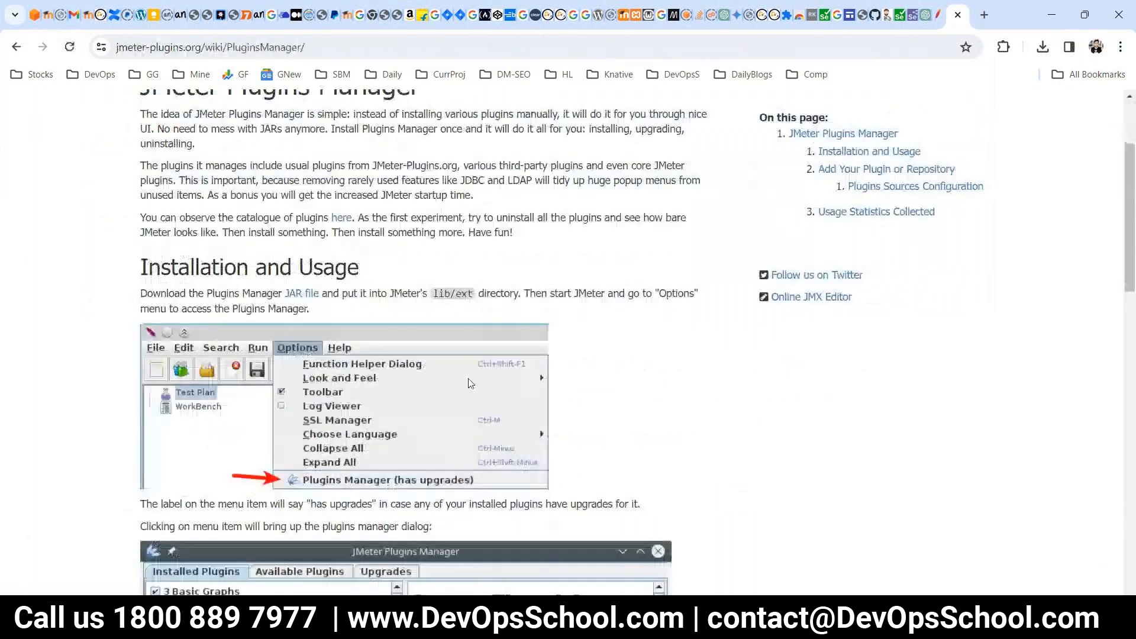
pyautogui.moveTo(327, 294); pyautogui.dragTo(278, 294)
pyautogui.rightClick(302, 297)
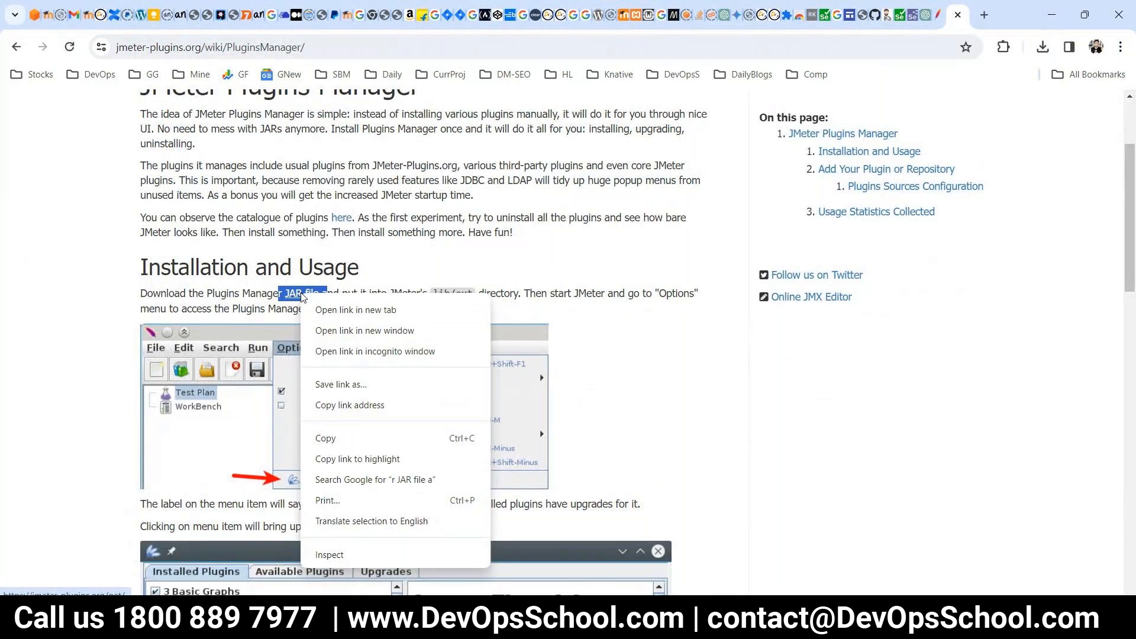
pyautogui.click(334, 386)
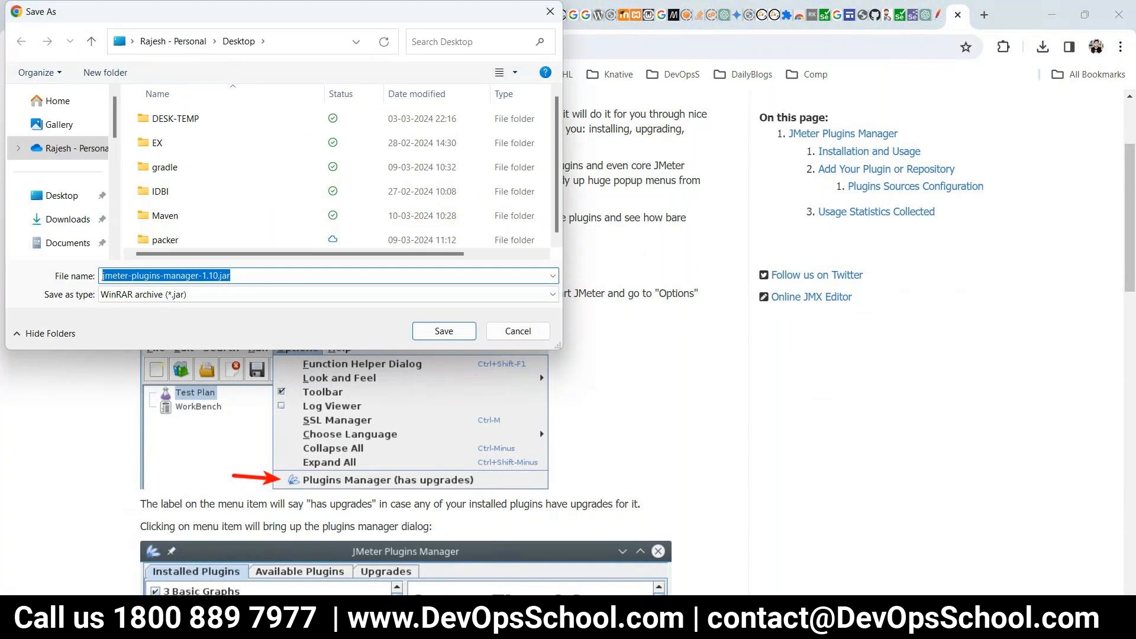
# - Switch to the JMeter bin folder in File Explorer and go to the lib\ext folder of apache-jmeter-5.6
pyautogui.click(287, 617)
pyautogui.click(200, 563)
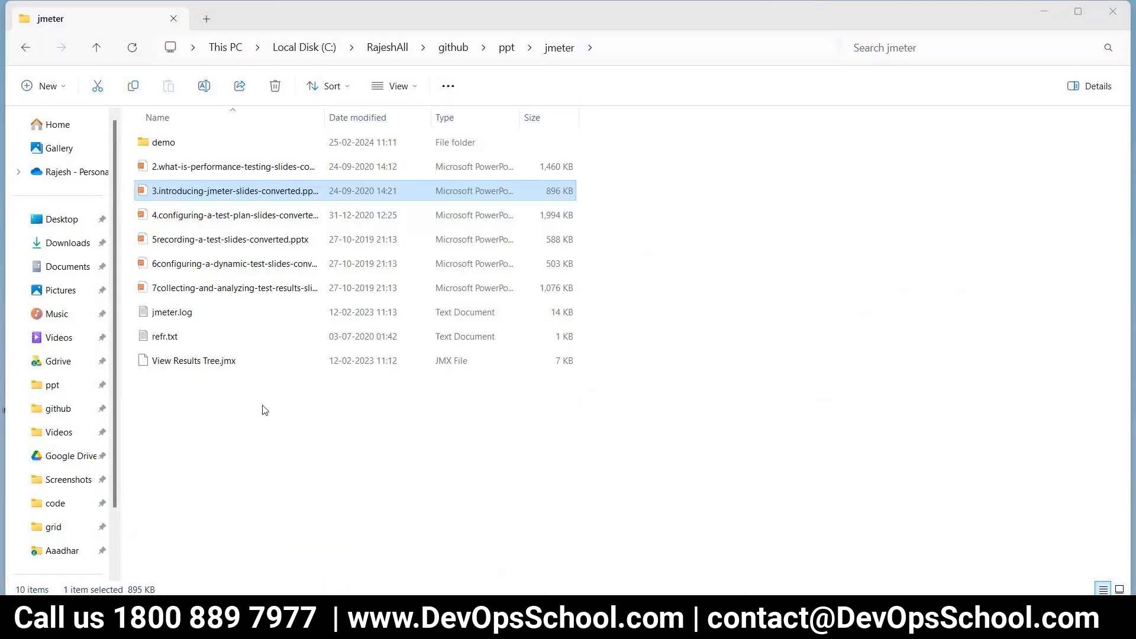
pyautogui.click(288, 616)
pyautogui.click(444, 545)
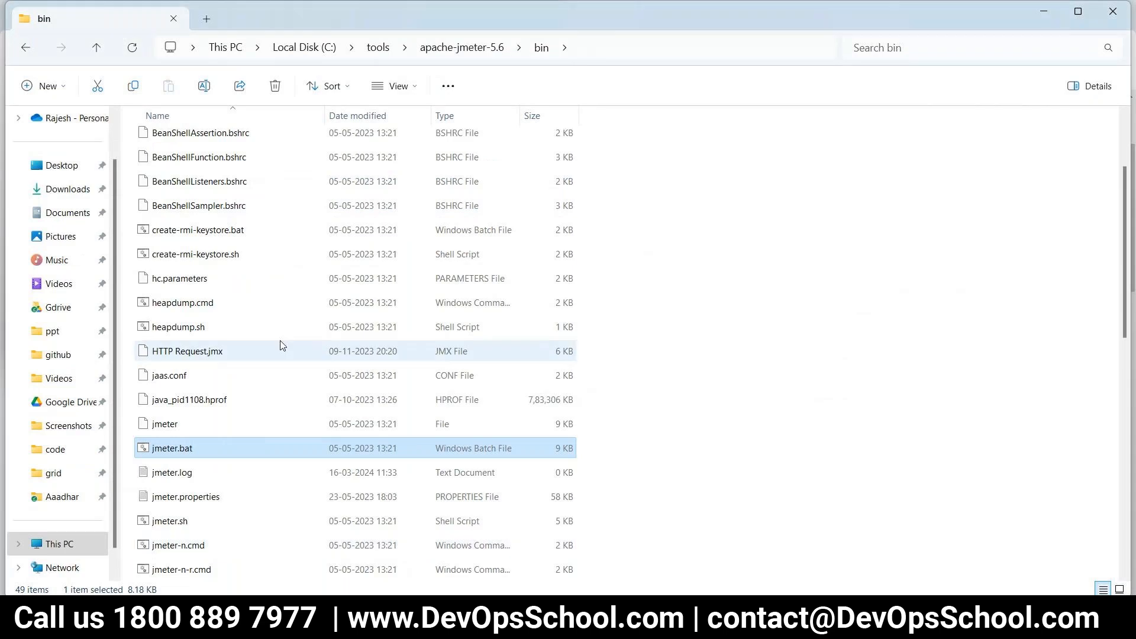
pyautogui.scroll(3, 281, 345)
pyautogui.click(473, 50)
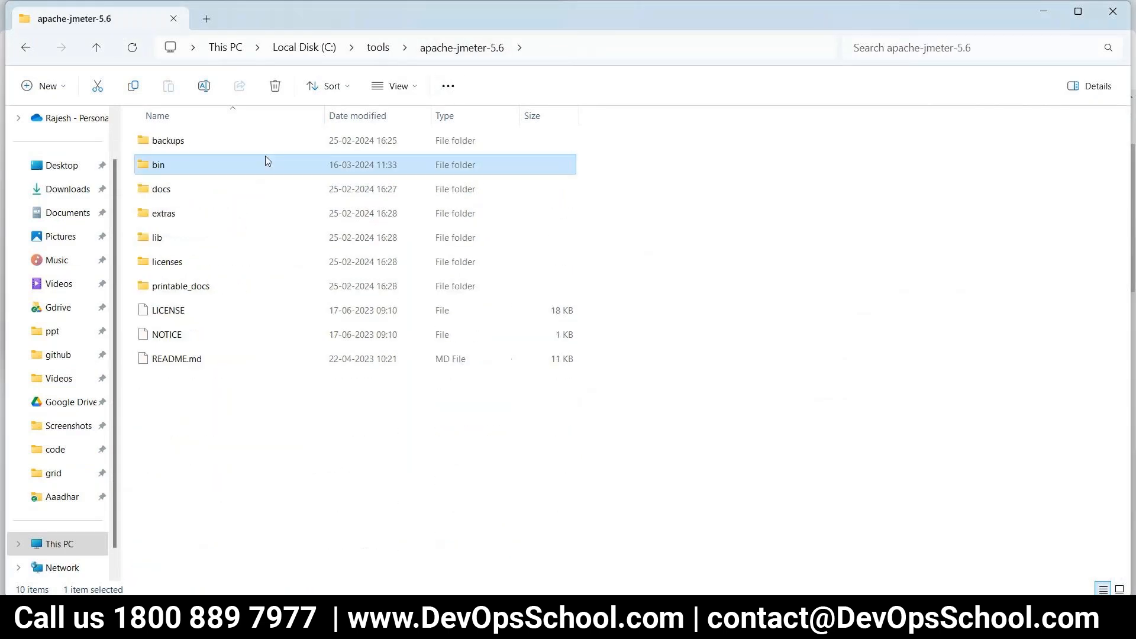
pyautogui.doubleClick(158, 243)
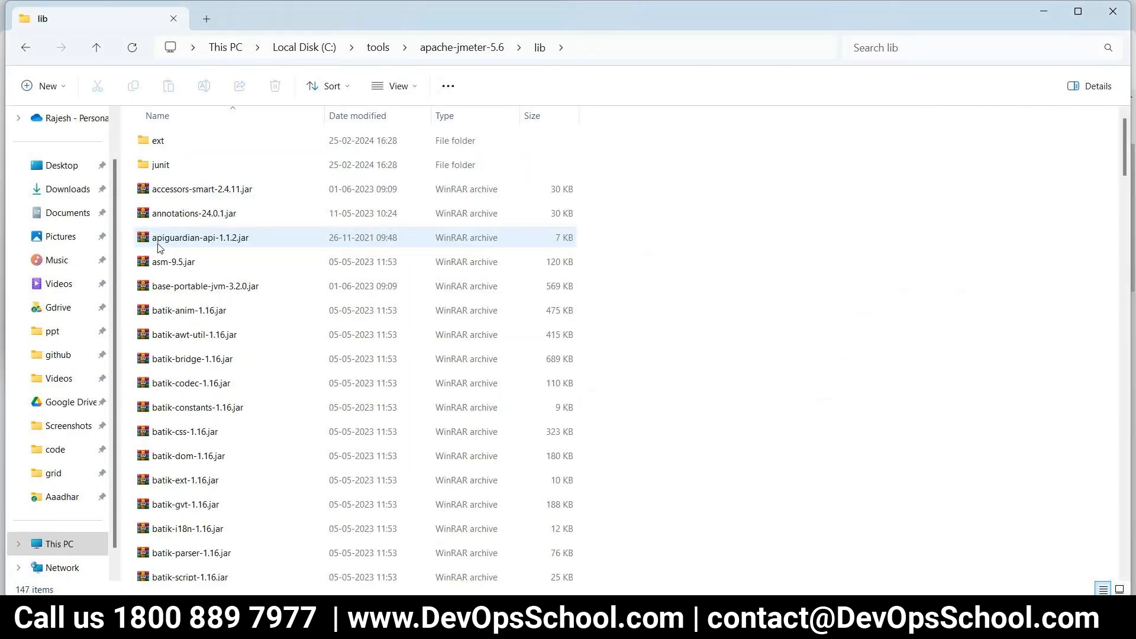
pyautogui.doubleClick(158, 144)
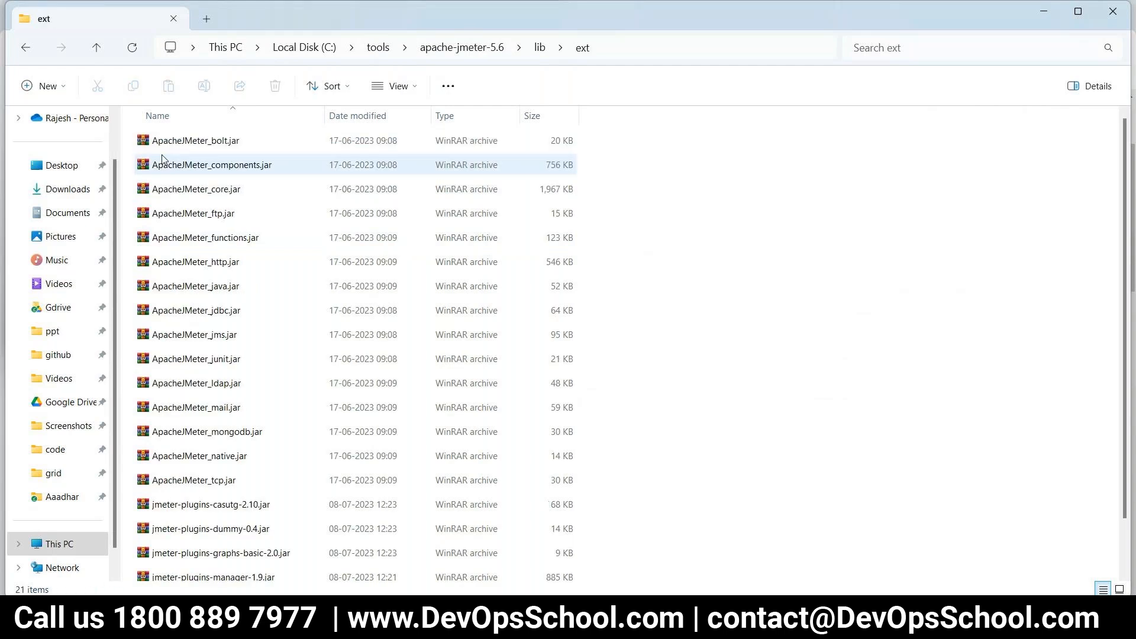
# - Locate the Plugins Manager JAR among the plugin files in the ext folder and select it
pyautogui.scroll(-1, 332, 455)
pyautogui.click(231, 545)
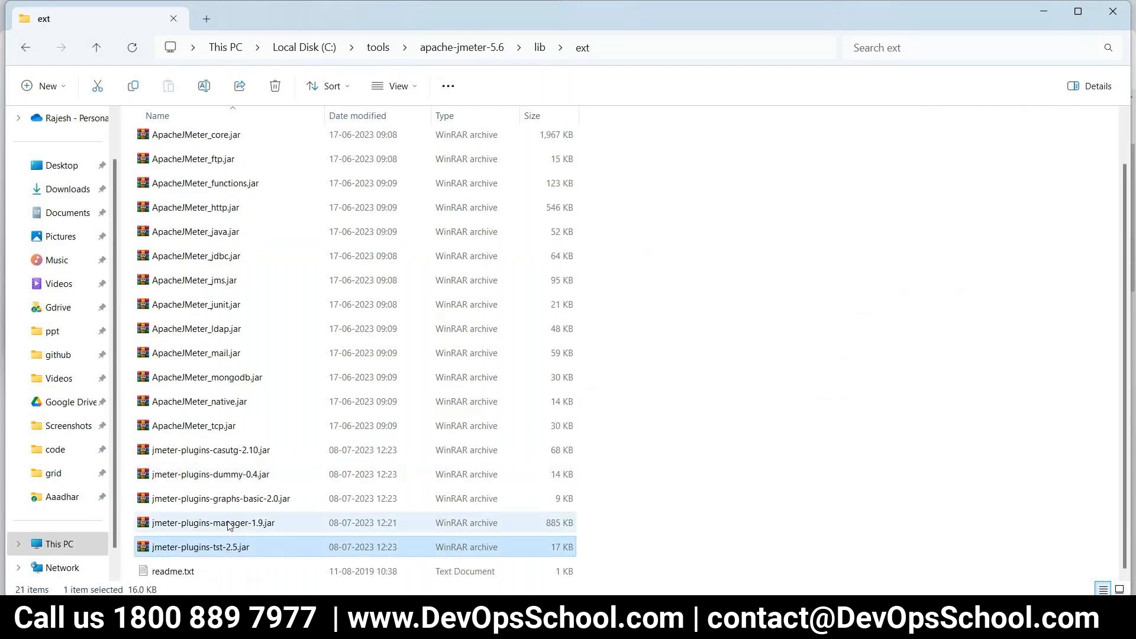
pyautogui.click(232, 525)
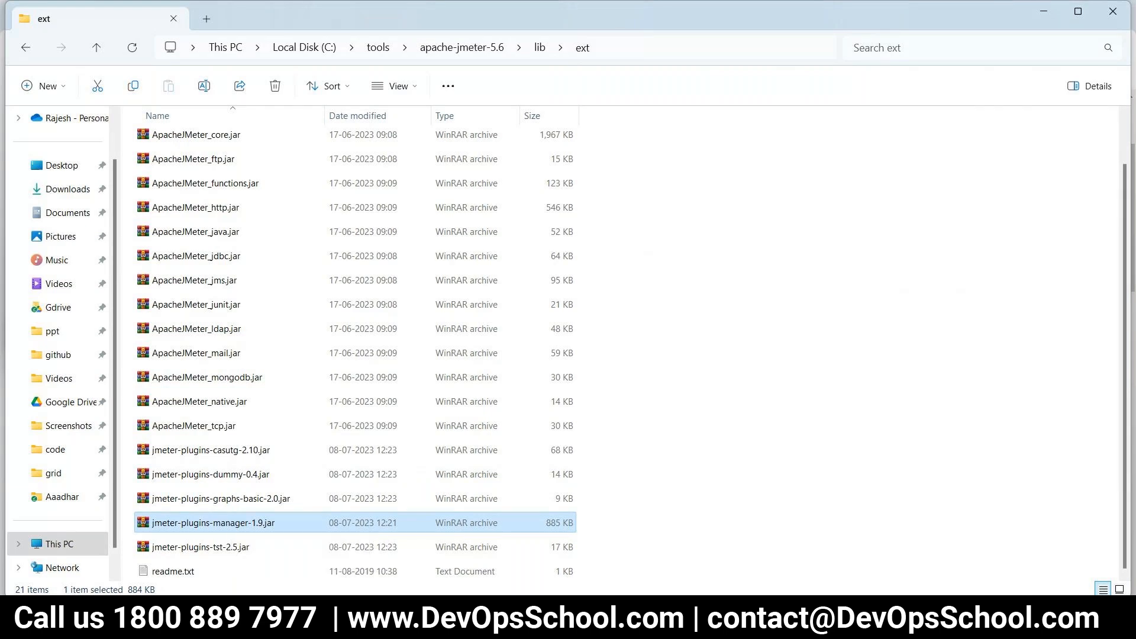
# - Switch to JMeter, open the Plugins Manager and look through the list of available plugins
pyautogui.click(839, 617)
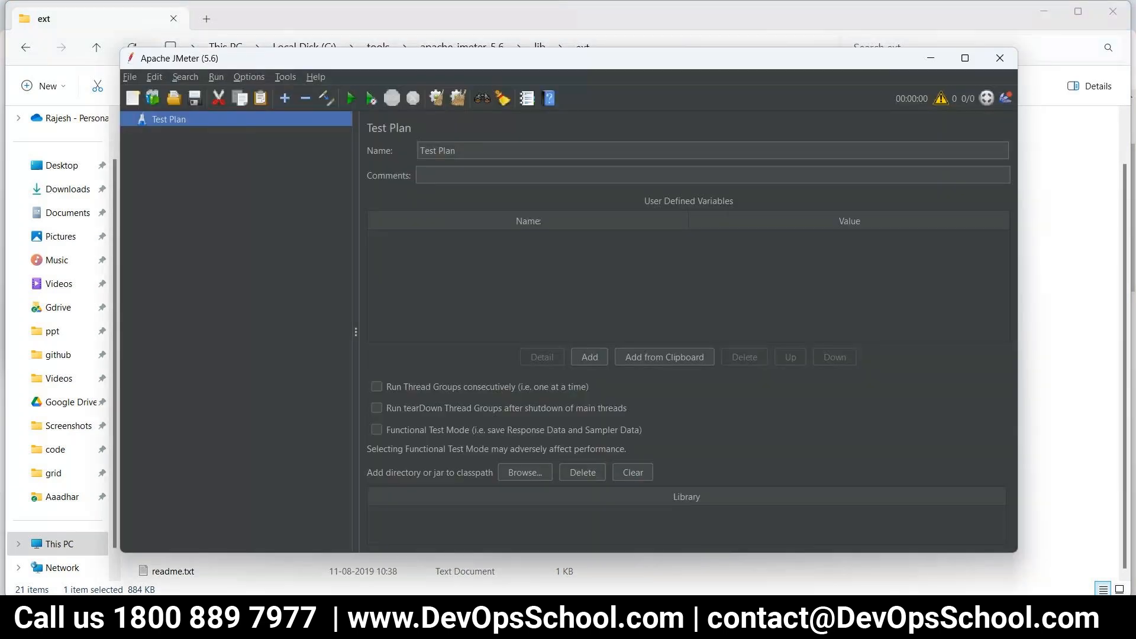
pyautogui.click(248, 77)
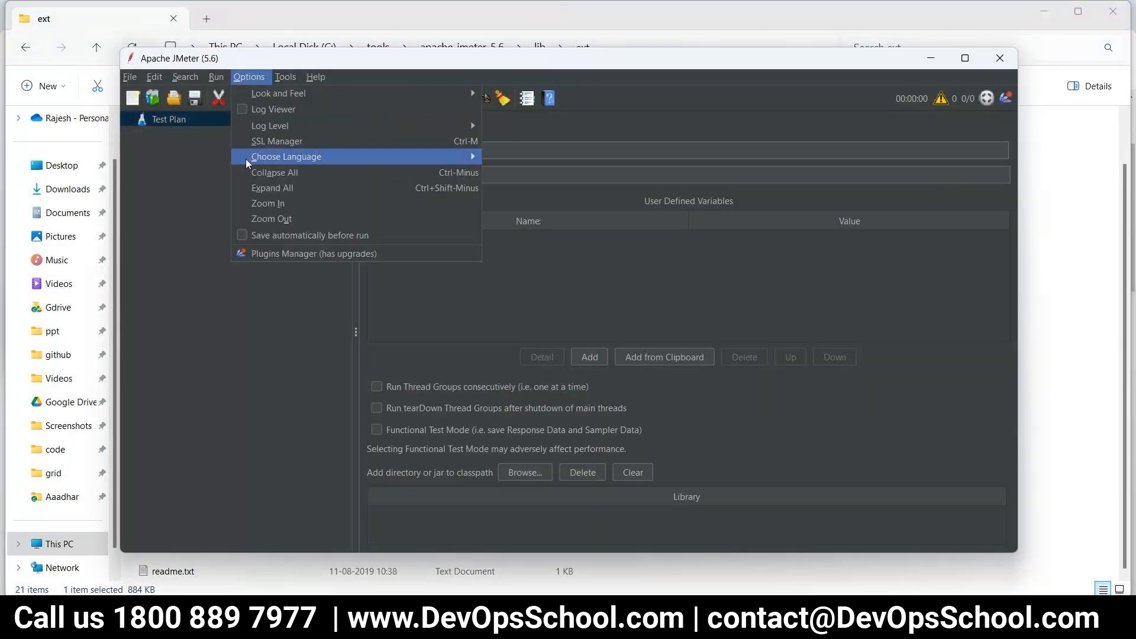
pyautogui.click(264, 254)
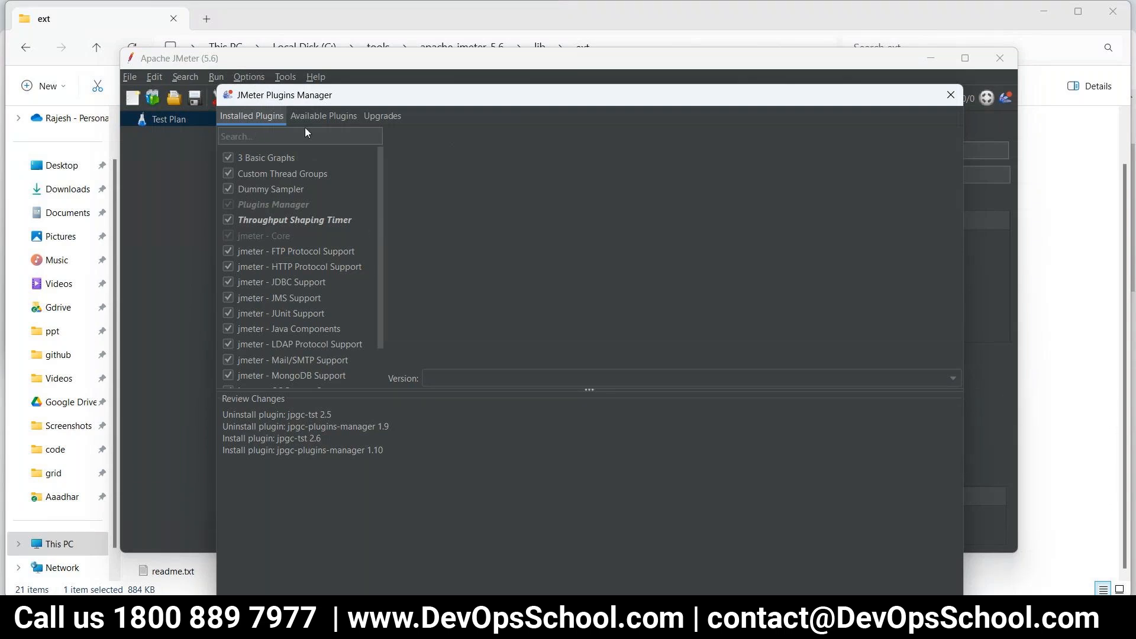
pyautogui.click(314, 115)
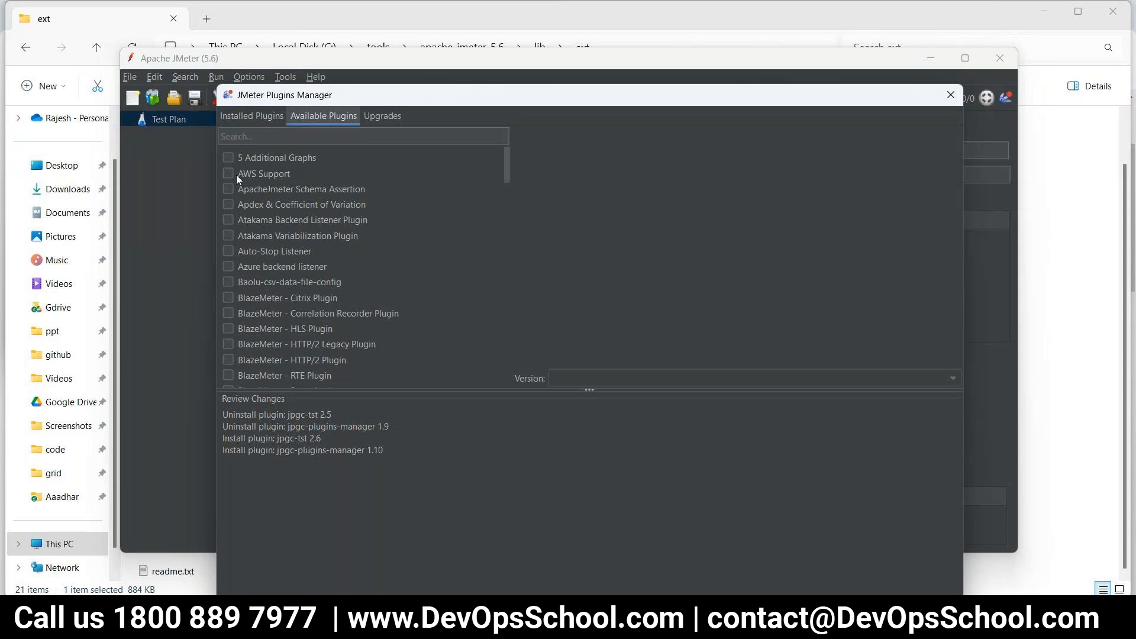
pyautogui.scroll(-15, 293, 215)
pyautogui.scroll(10, 295, 218)
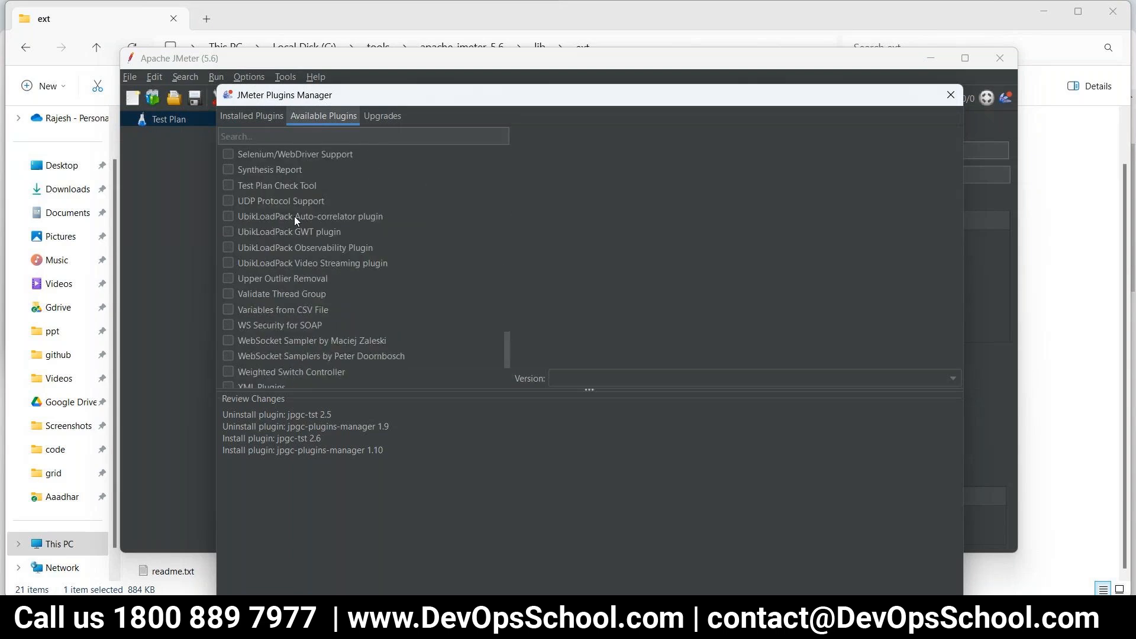
pyautogui.scroll(5, 294, 215)
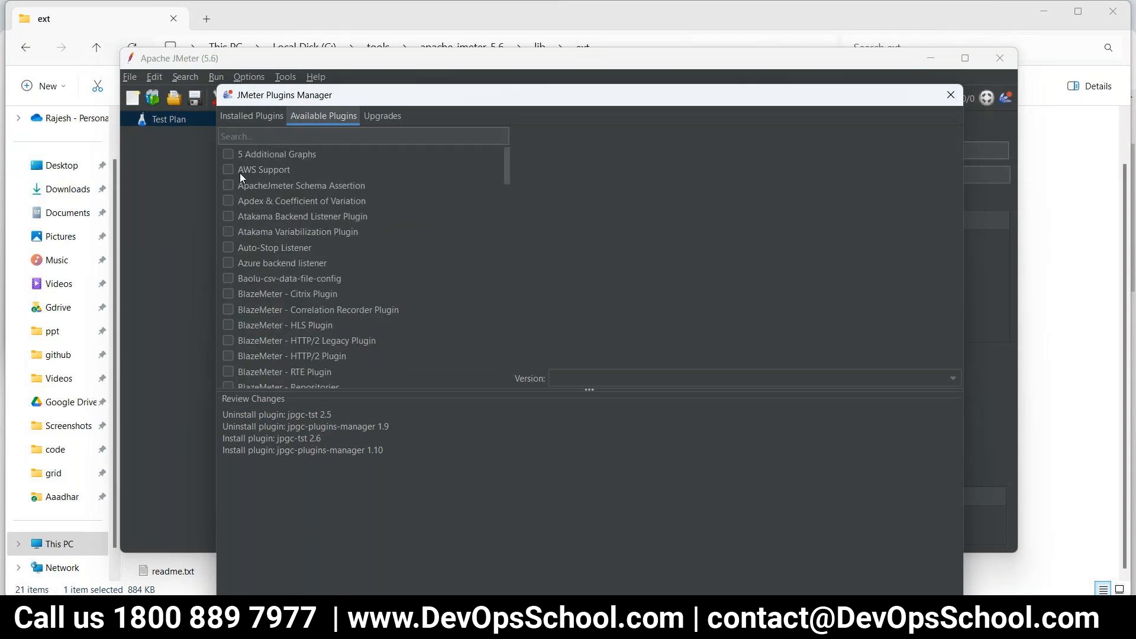
# - Mark the 5 Additional Graphs plugin for installation, then apply the changes and restart JMeter
pyautogui.click(226, 157)
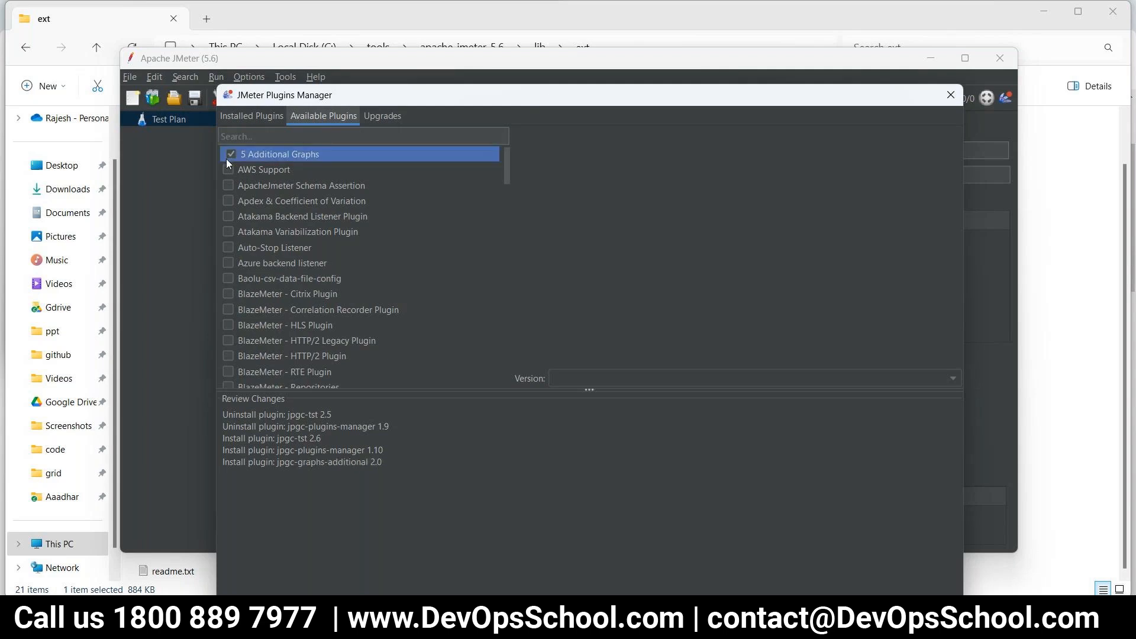
pyautogui.moveTo(589, 104); pyautogui.dragTo(568, 23)
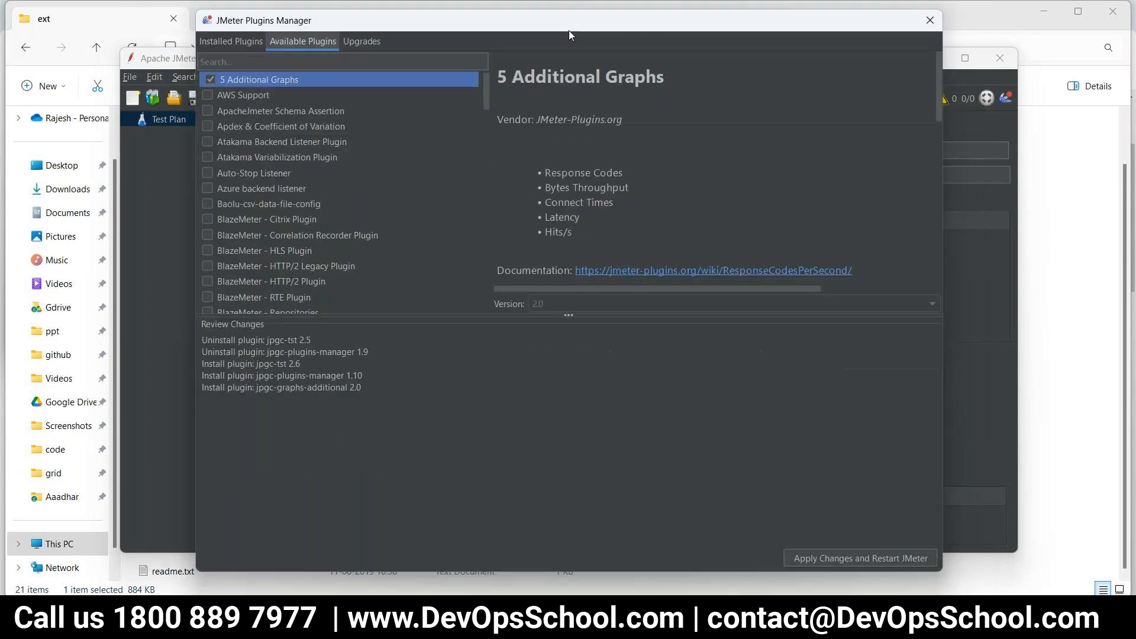
pyautogui.click(838, 552)
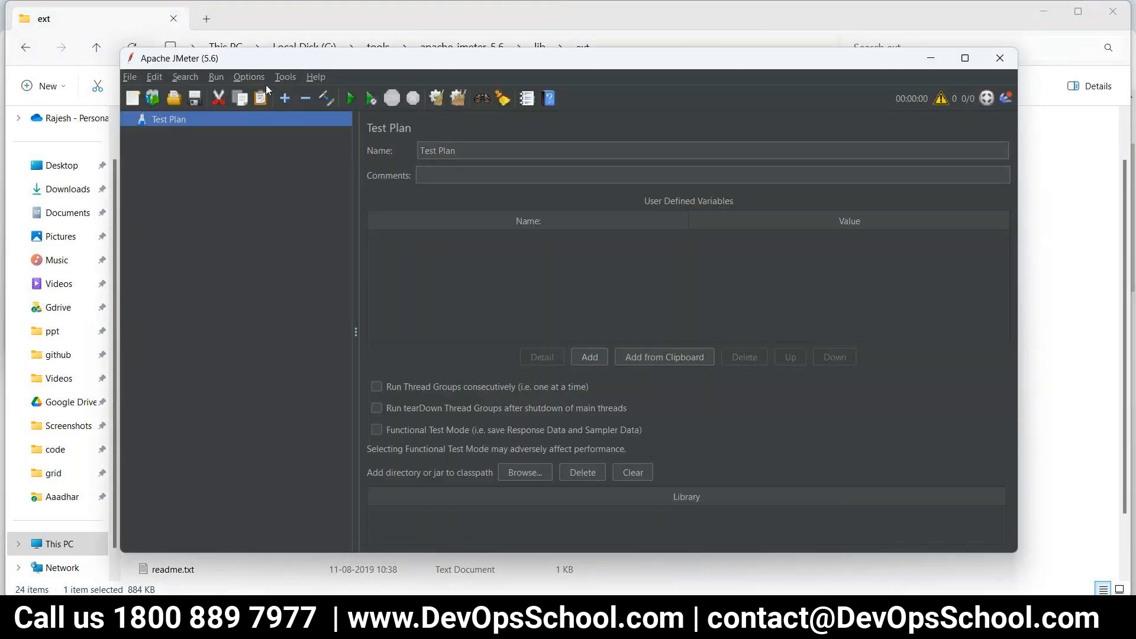
# - Reopen the Plugins Manager, compare the installed and available plugin lists, and close it without applying changes
pyautogui.click(251, 77)
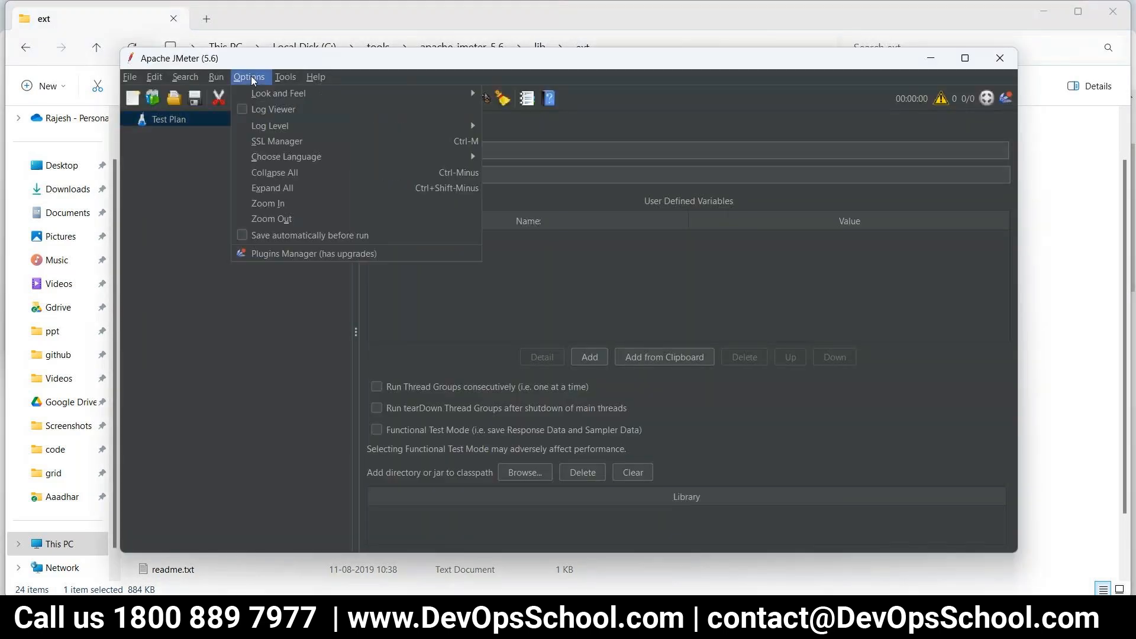
pyautogui.click(289, 255)
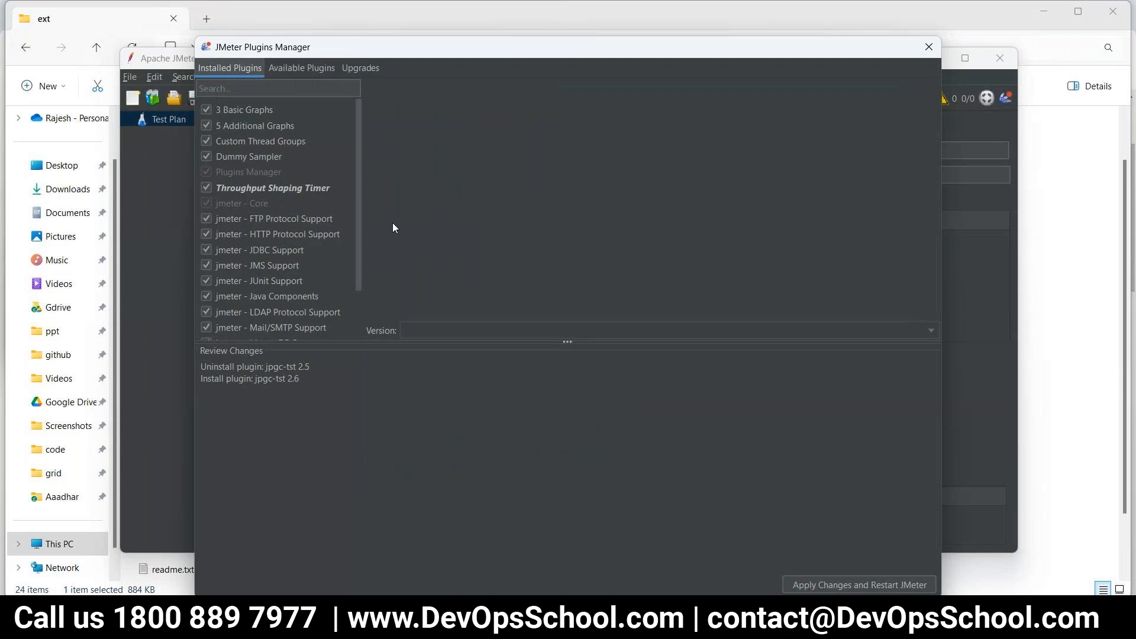
pyautogui.click(289, 68)
pyautogui.click(236, 69)
pyautogui.click(280, 70)
pyautogui.click(235, 67)
pyautogui.click(280, 72)
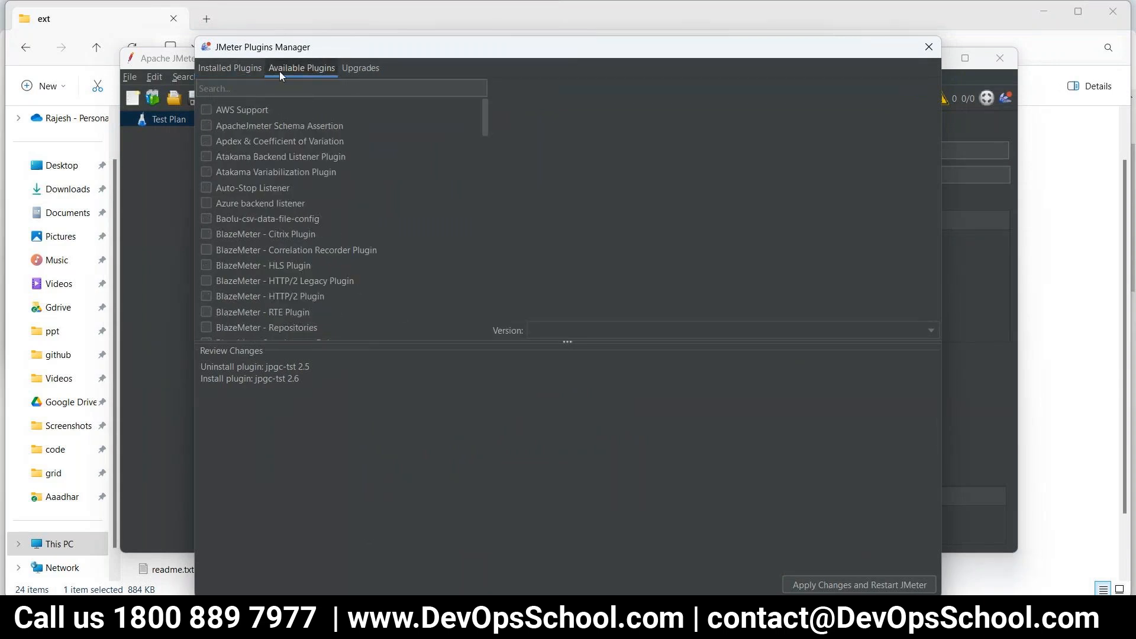
pyautogui.click(929, 47)
# - Switch to the introducing-jmeter presentation and show its slides on configuring and installing plugins, starting from the current slide
pyautogui.moveTo(808, 626)
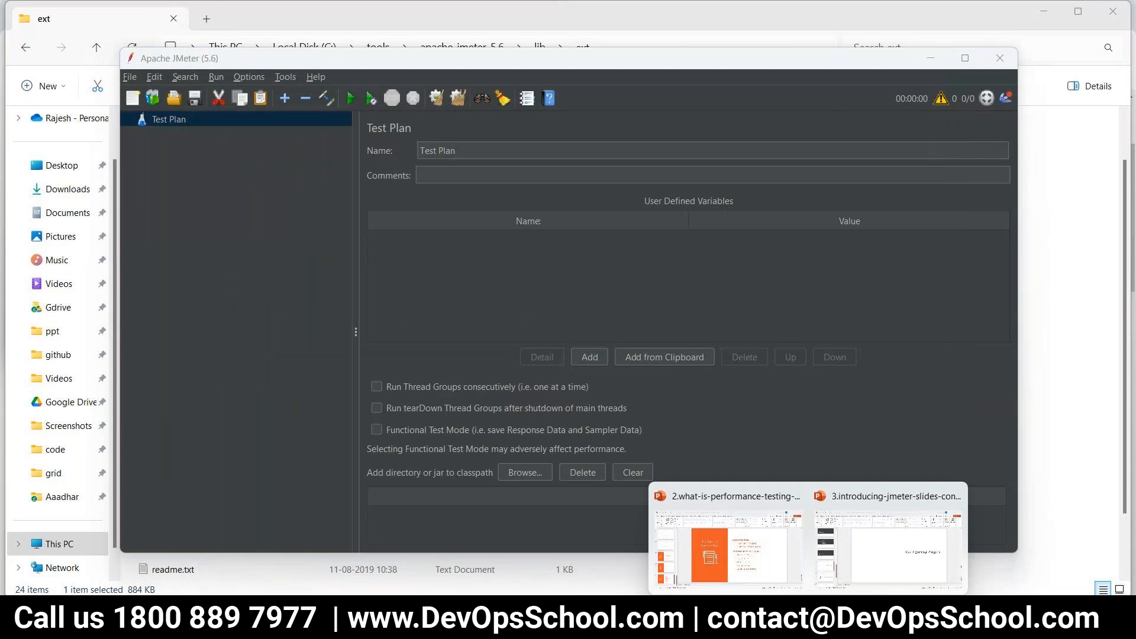
pyautogui.click(888, 532)
pyautogui.hotkey('shift', 'F5')
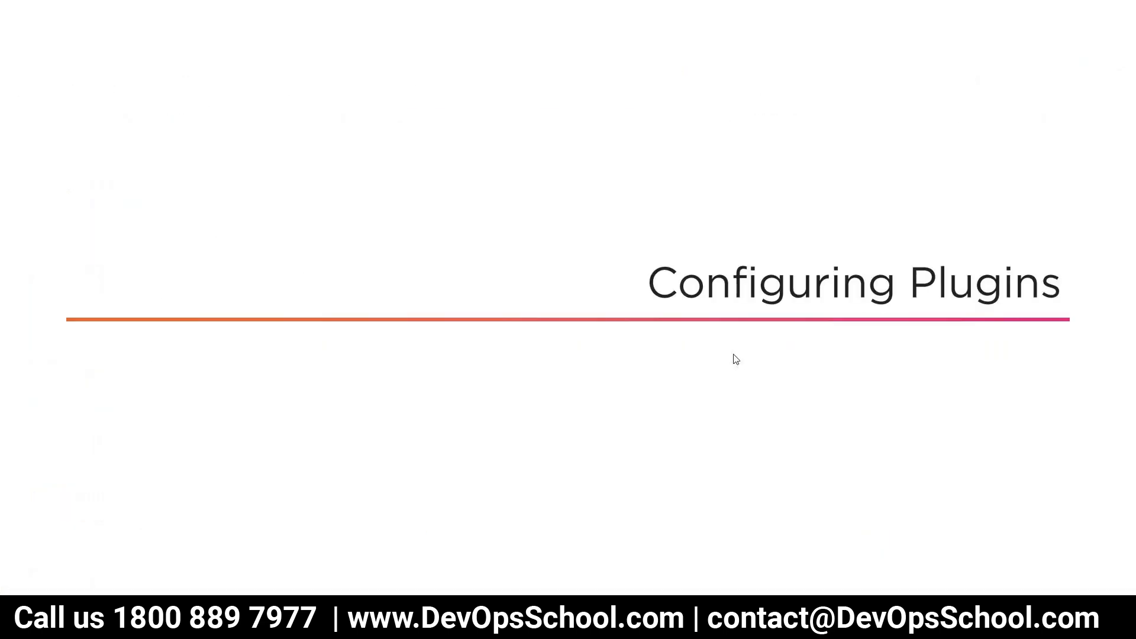
pyautogui.click(733, 359)
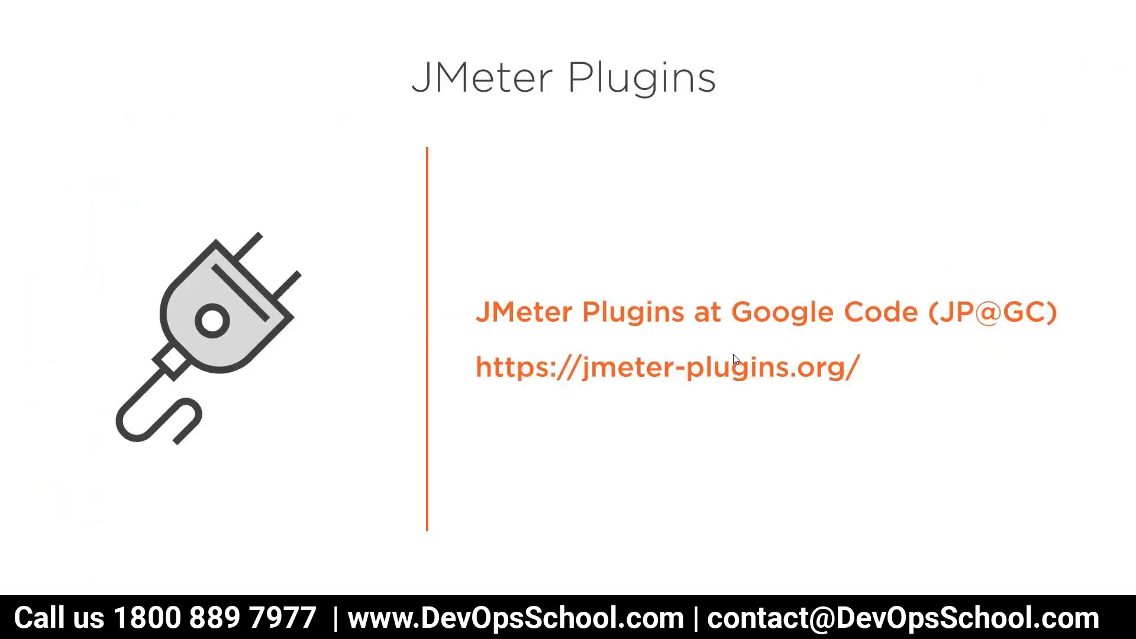
pyautogui.click(640, 353)
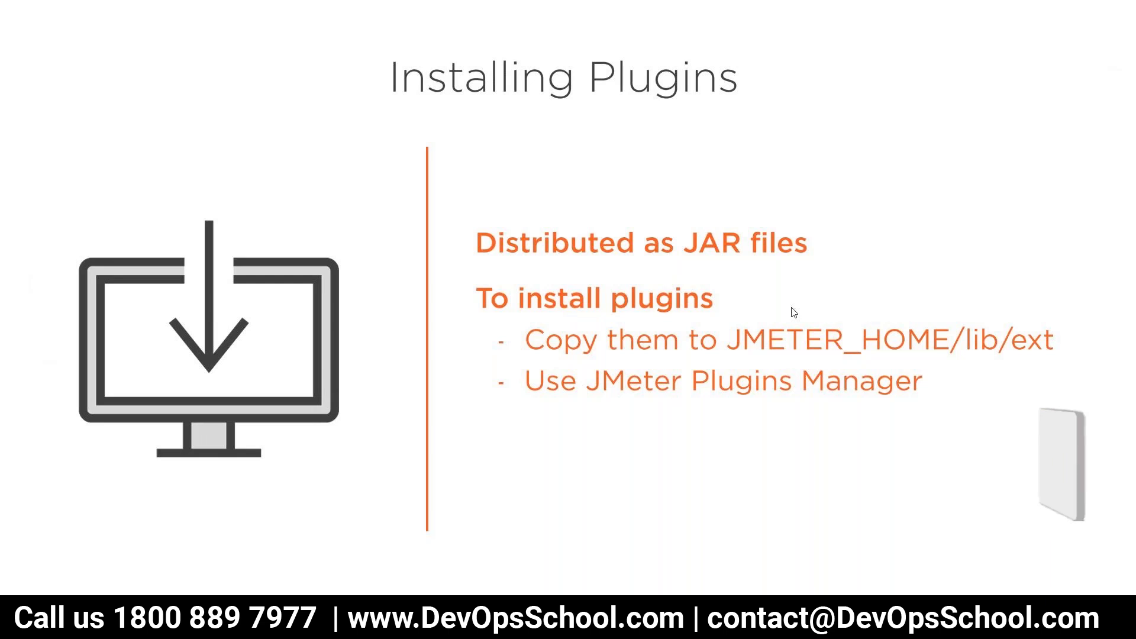
pyautogui.click(830, 357)
pyautogui.click(831, 357)
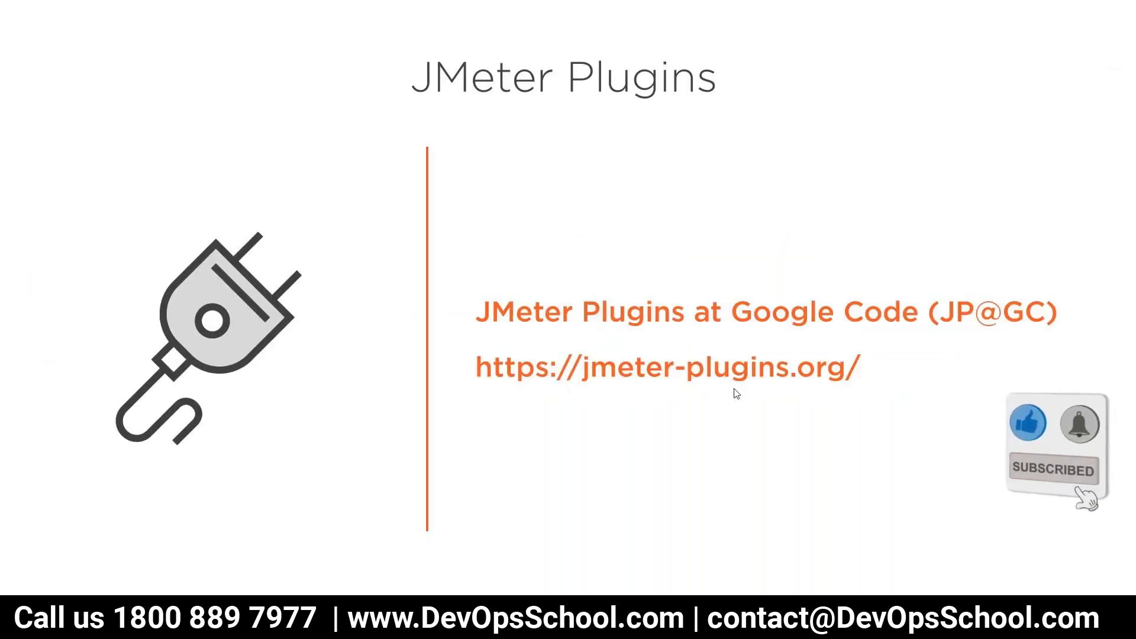
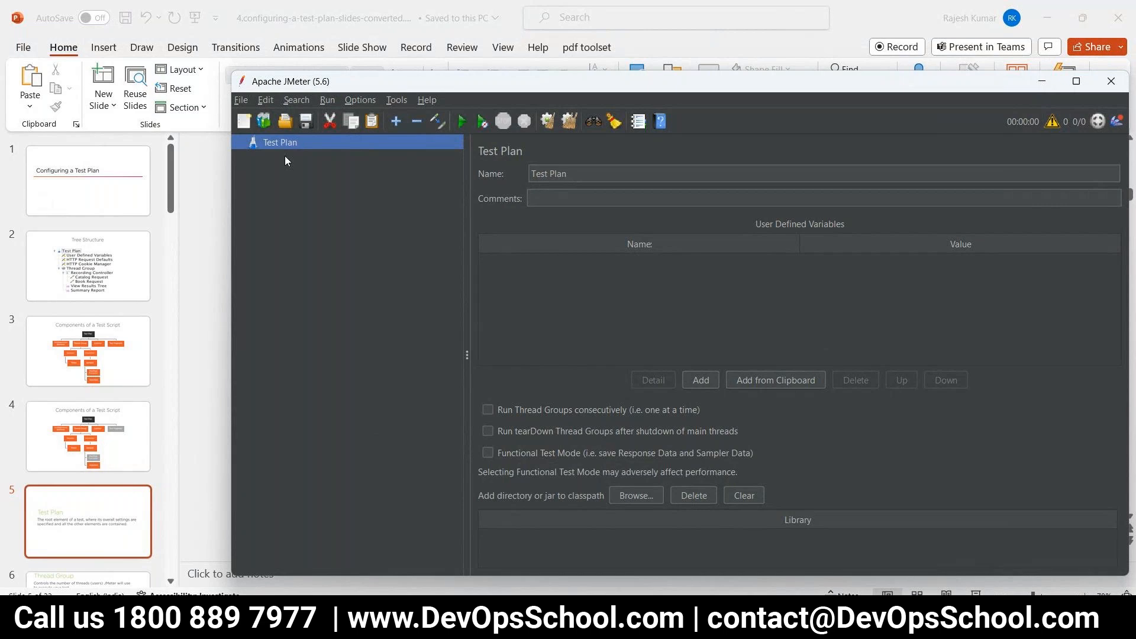
# - Examine the categories of elements that can be added to the Test Plan in JMeter, including the listeners
pyautogui.rightClick(303, 141)
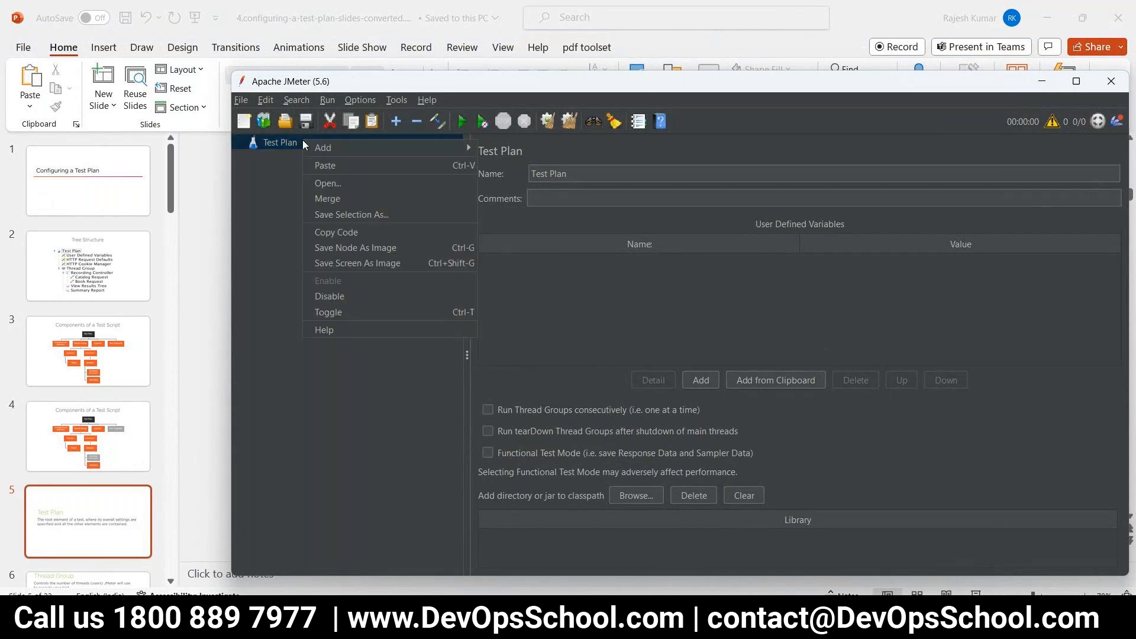
pyautogui.moveTo(324, 148)
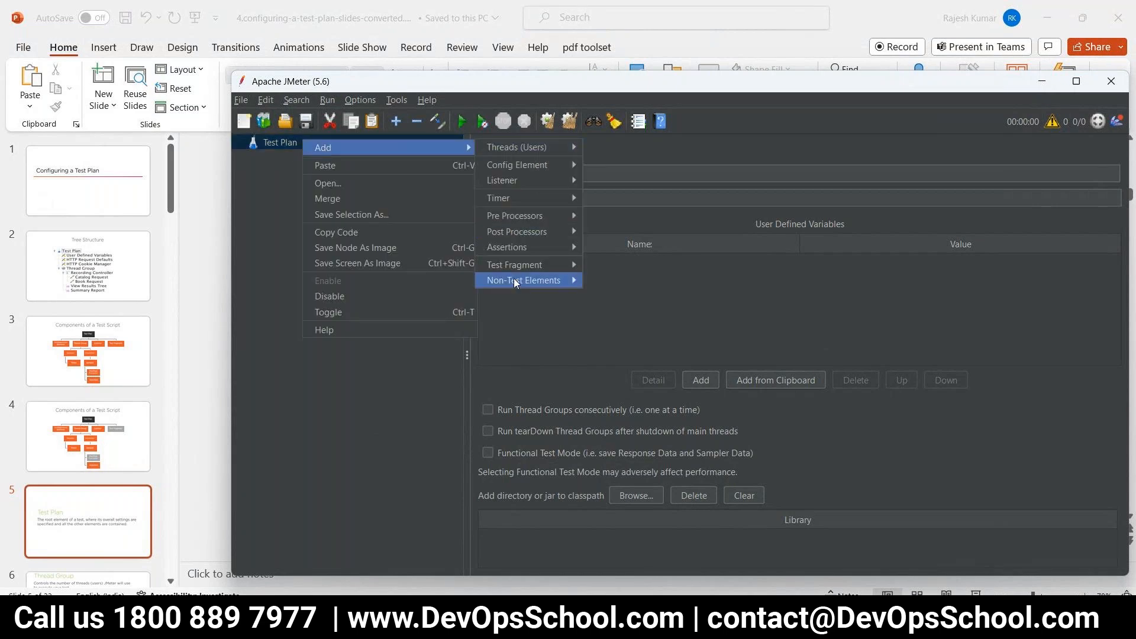
pyautogui.moveTo(521, 151)
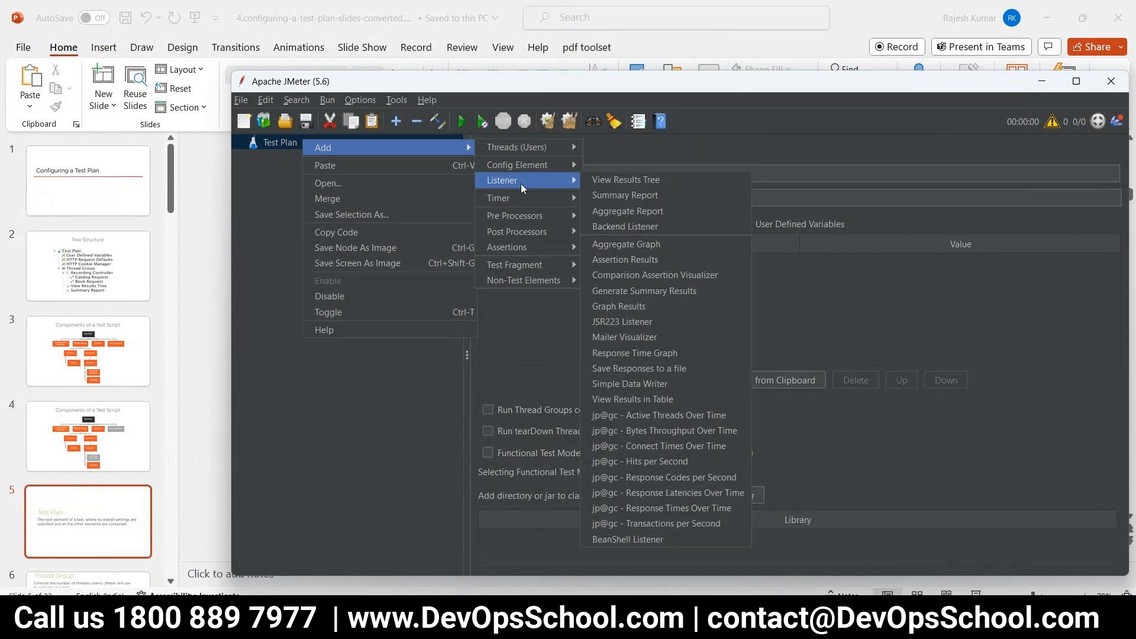
pyautogui.moveTo(524, 245)
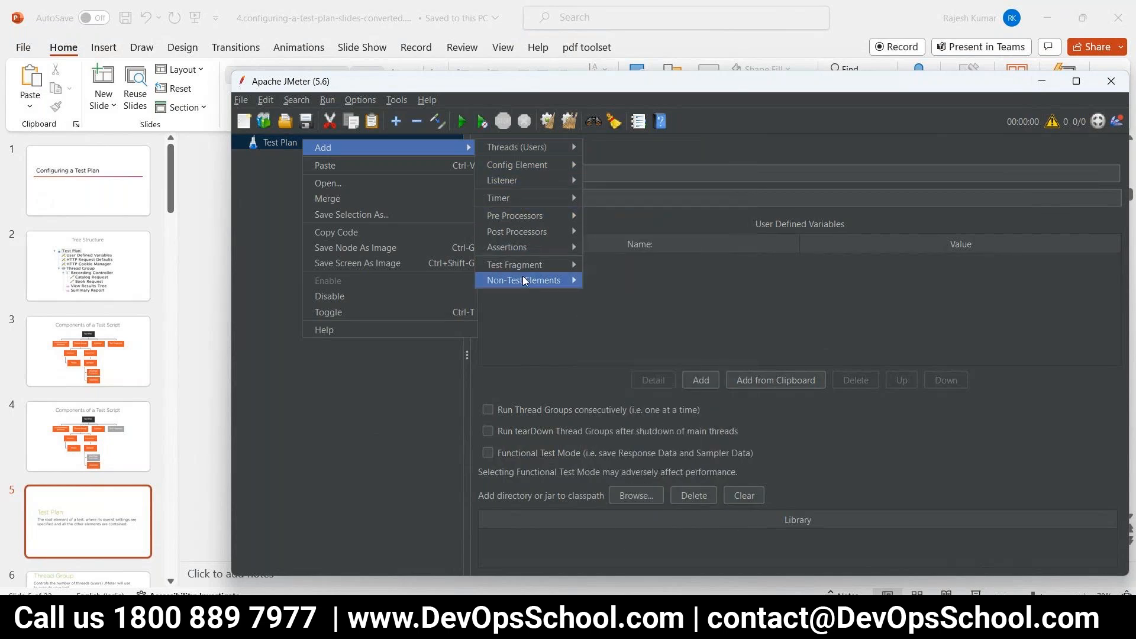
pyautogui.moveTo(517, 211)
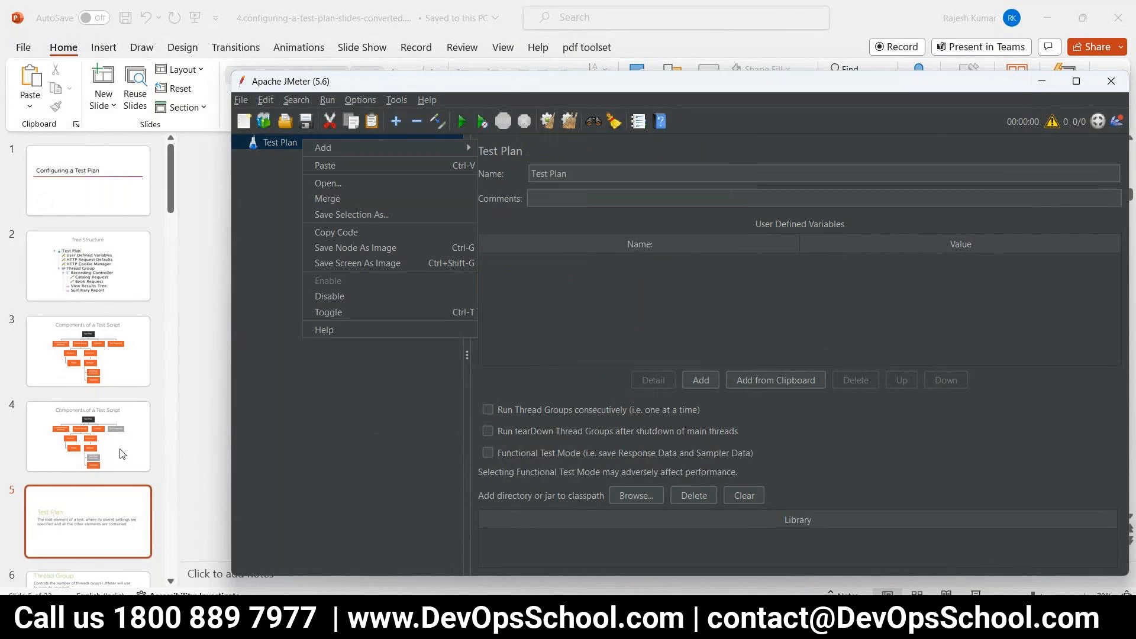
# - Switch to the test plan presentation, present from the Test Plan slide to the Thread Group slide, and end the show
pyautogui.click(213, 287)
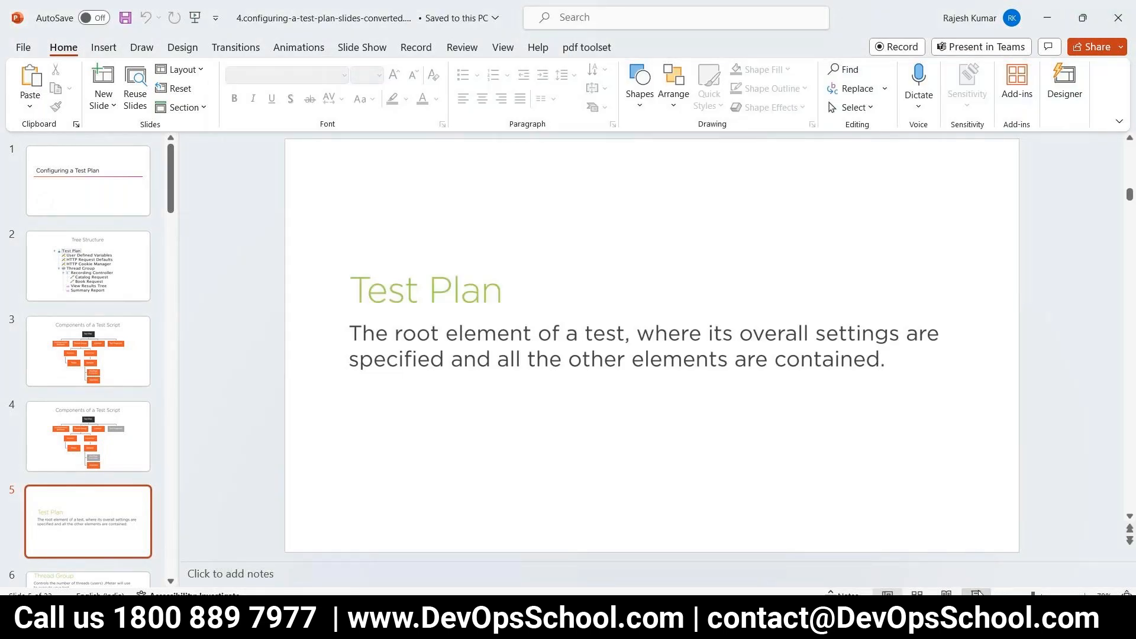
pyautogui.click(977, 593)
pyautogui.click(844, 367)
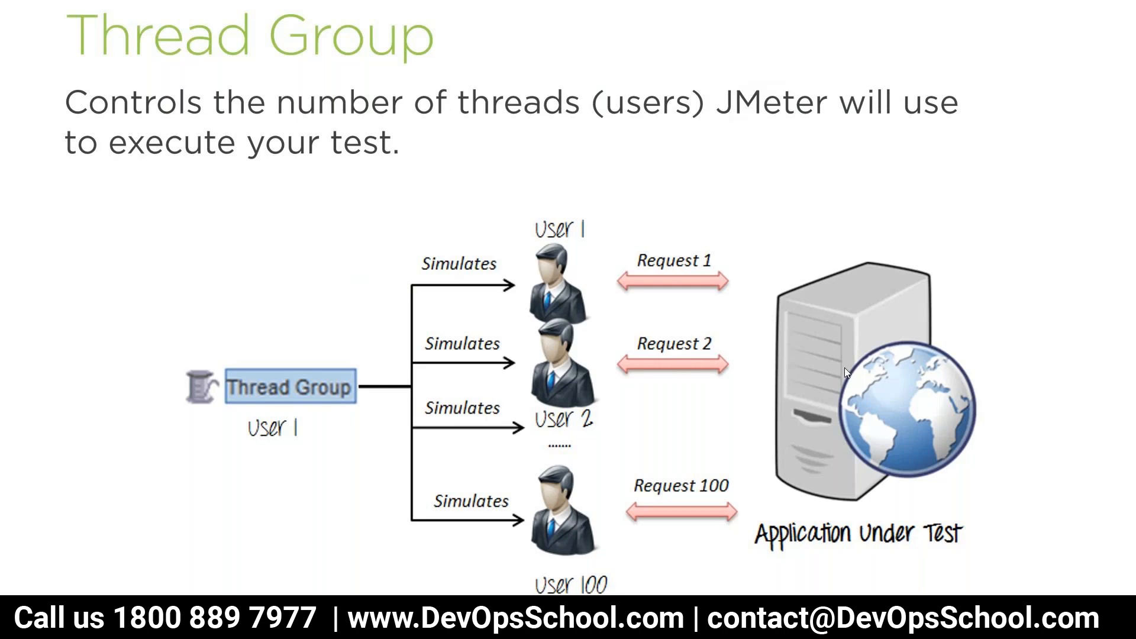
pyautogui.press('Escape')
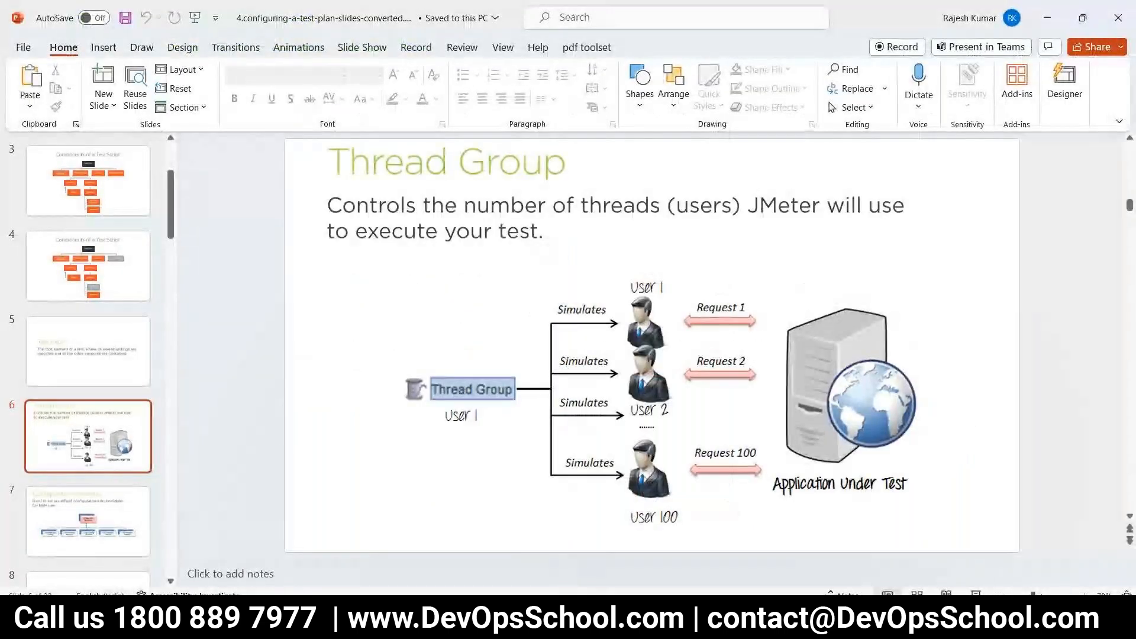
# - Switch to JMeter and add a Thread Group to the Test Plan
pyautogui.hotkey('alt', 'Tab')
pyautogui.rightClick(252, 147)
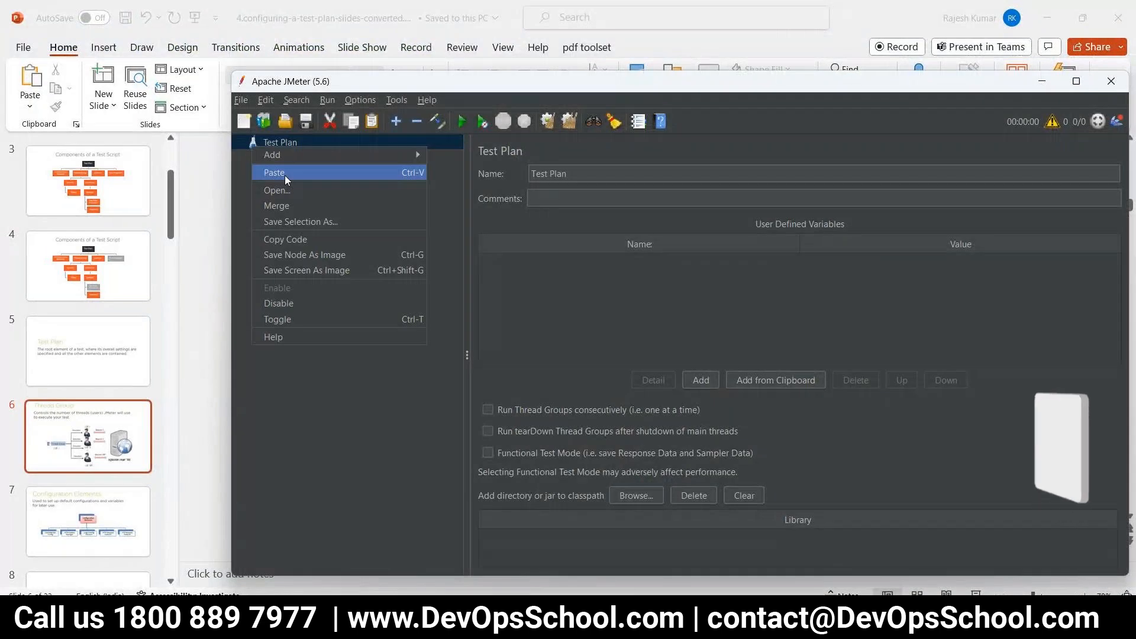
pyautogui.moveTo(286, 158)
pyautogui.moveTo(456, 159)
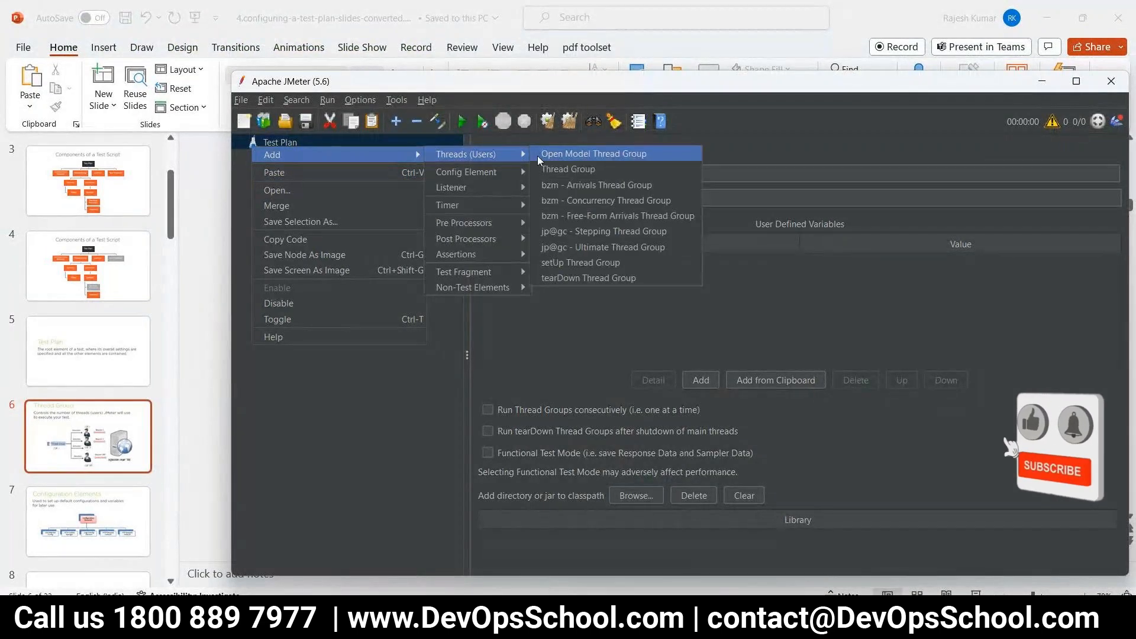
pyautogui.click(566, 167)
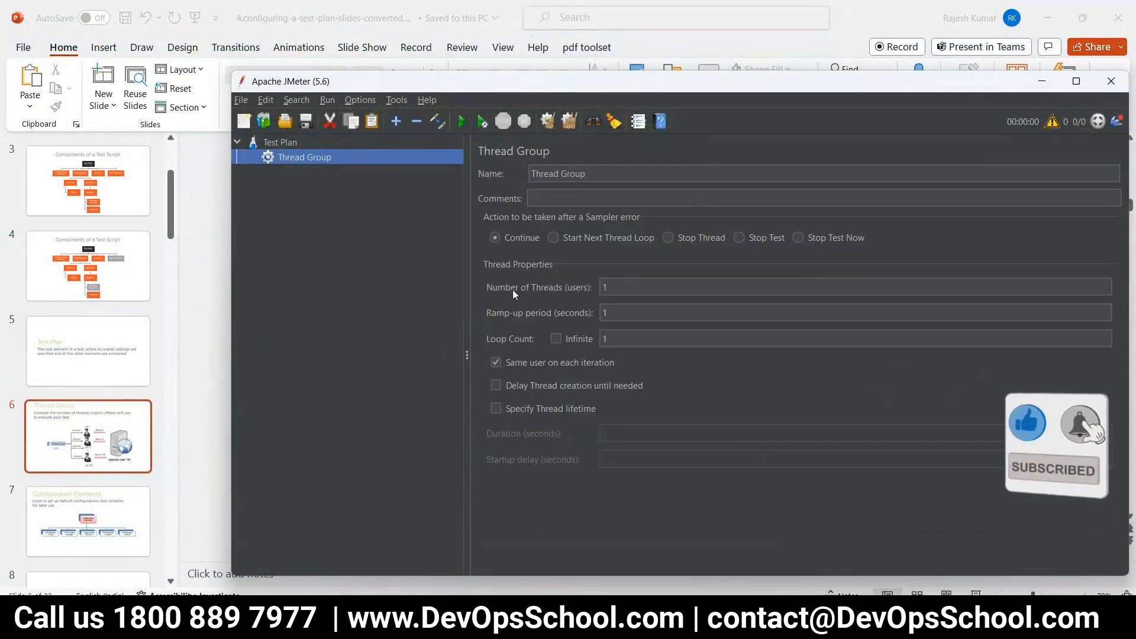
# - Set the Thread Group's number of threads to 20 users and its loop count to infinite
pyautogui.moveTo(625, 288); pyautogui.dragTo(570, 281)
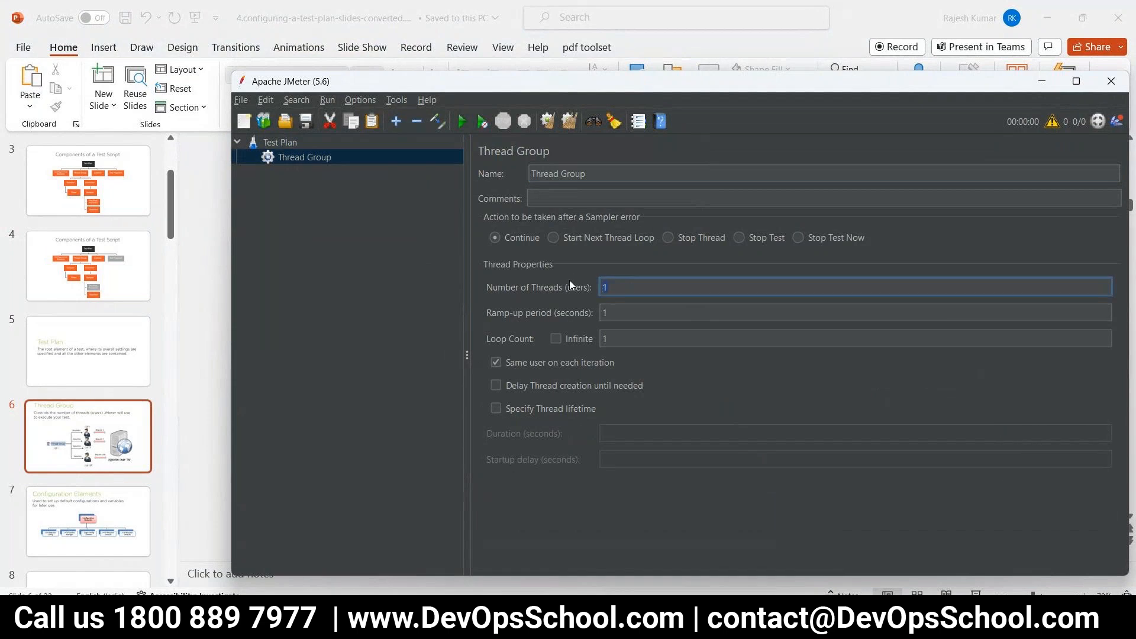
pyautogui.write('20')
pyautogui.click(556, 336)
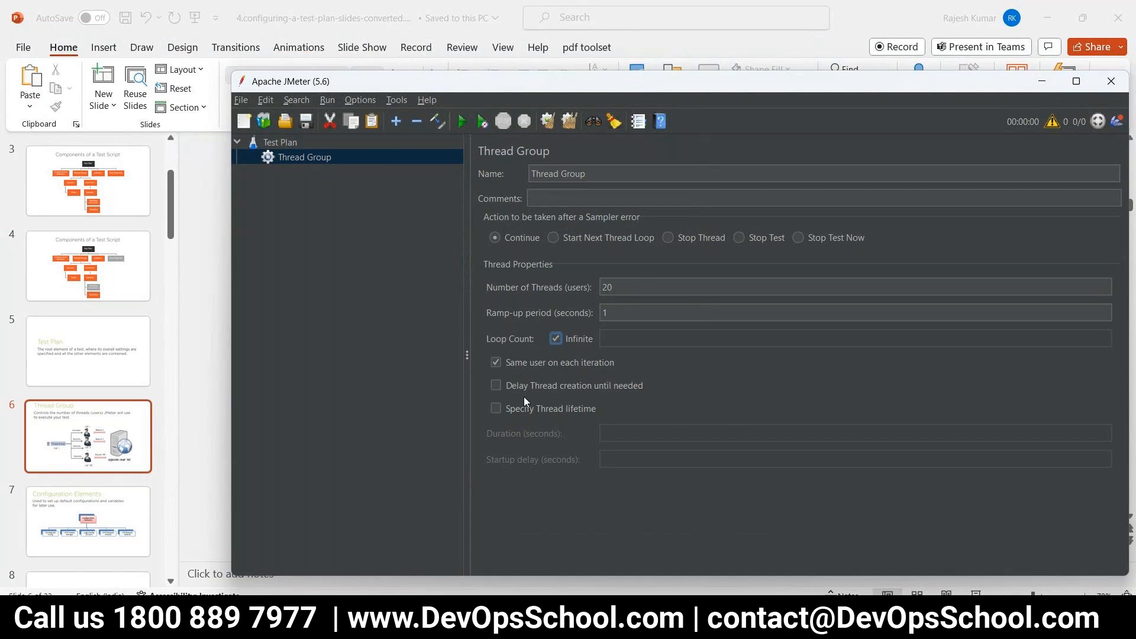
pyautogui.doubleClick(615, 287)
# - Switch to the test plan presentation, present from the Thread Group slide to the Configuration Elements slide, and end the show
pyautogui.click(808, 618)
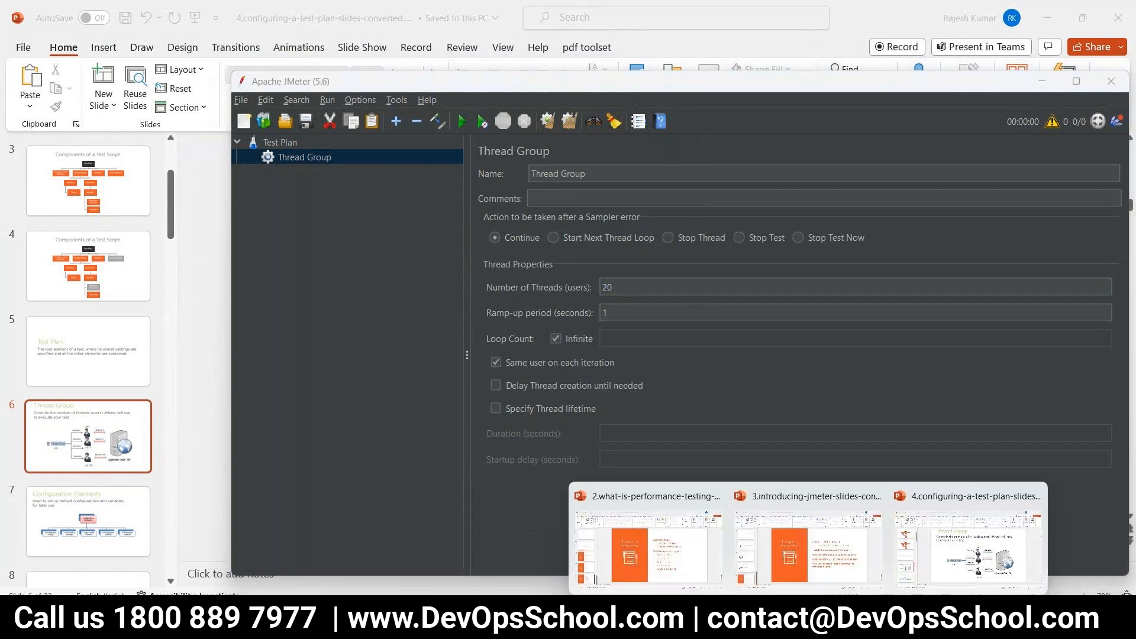
pyautogui.click(968, 547)
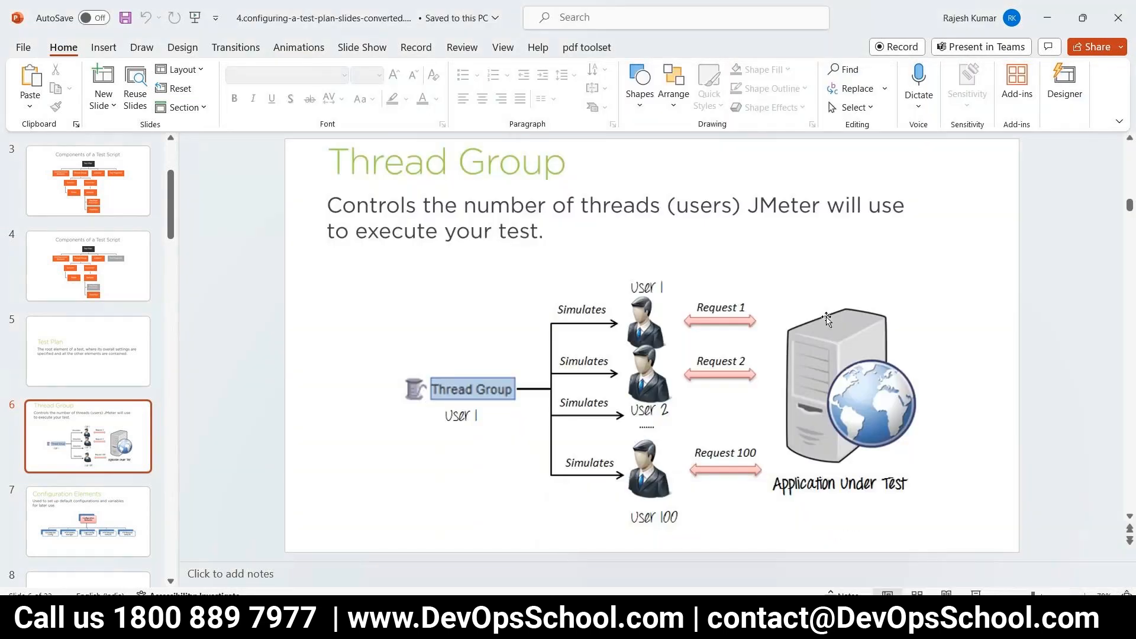
pyautogui.click(976, 594)
pyautogui.click(869, 434)
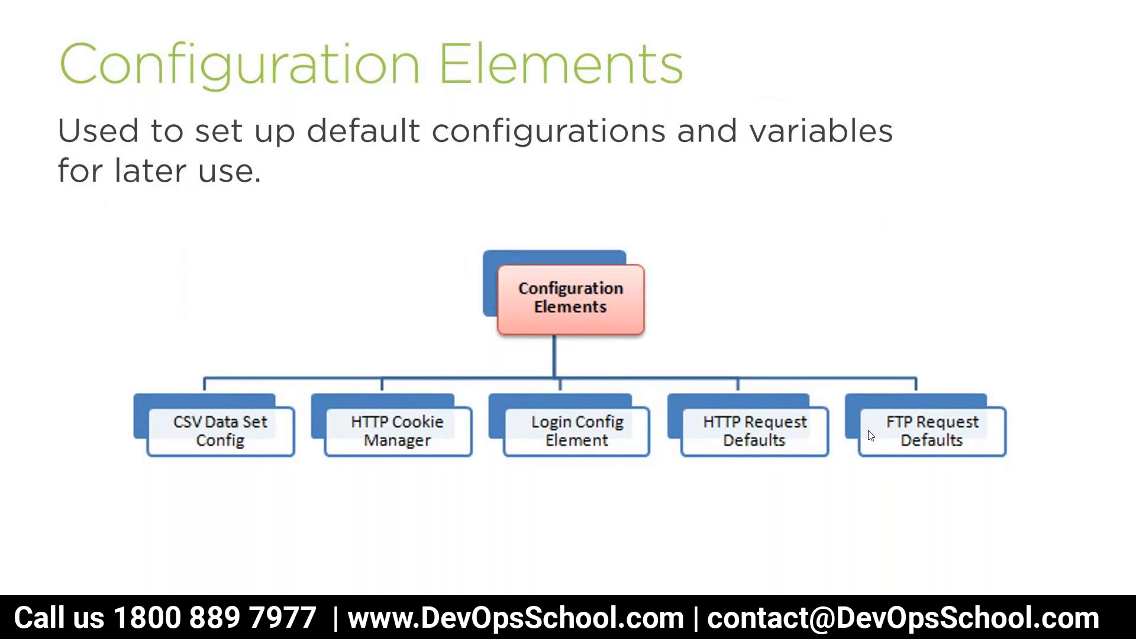
pyautogui.press('Escape')
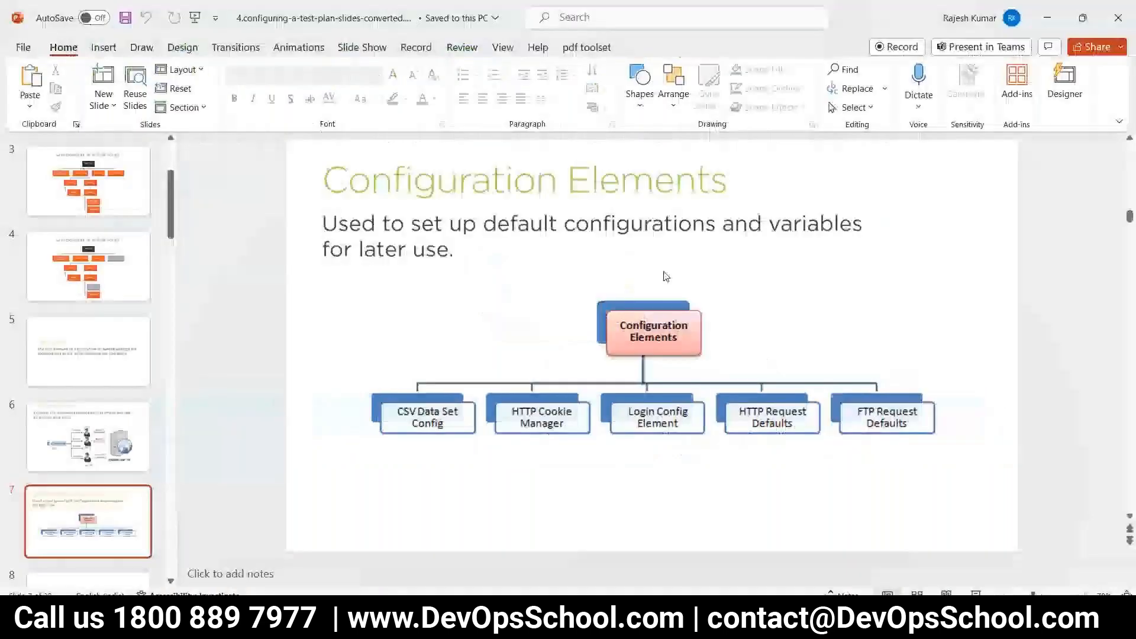
# - Switch back to JMeter and add a User Defined Variables config element to the Test Plan
pyautogui.click(852, 618)
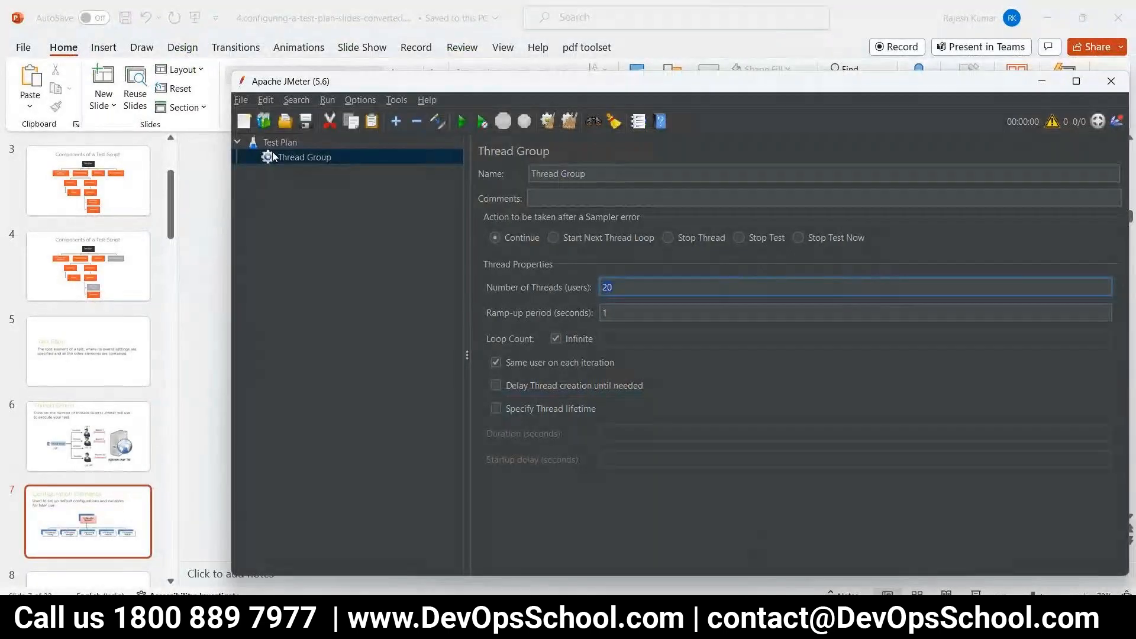
pyautogui.rightClick(289, 157)
pyautogui.rightClick(287, 143)
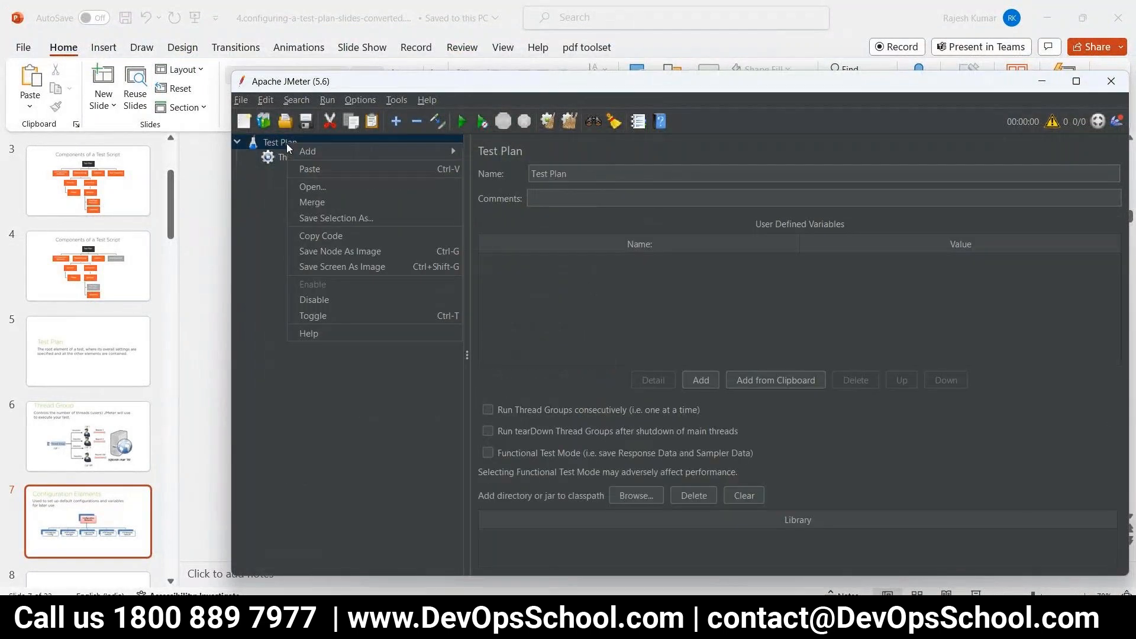
pyautogui.moveTo(331, 151)
pyautogui.moveTo(509, 164)
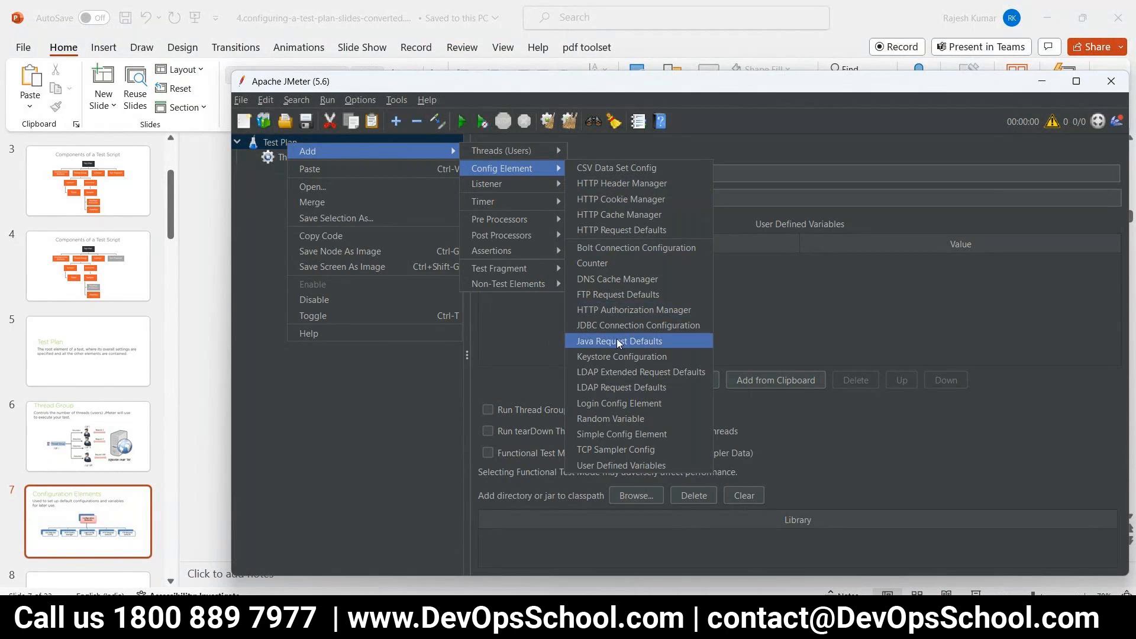
pyautogui.click(598, 471)
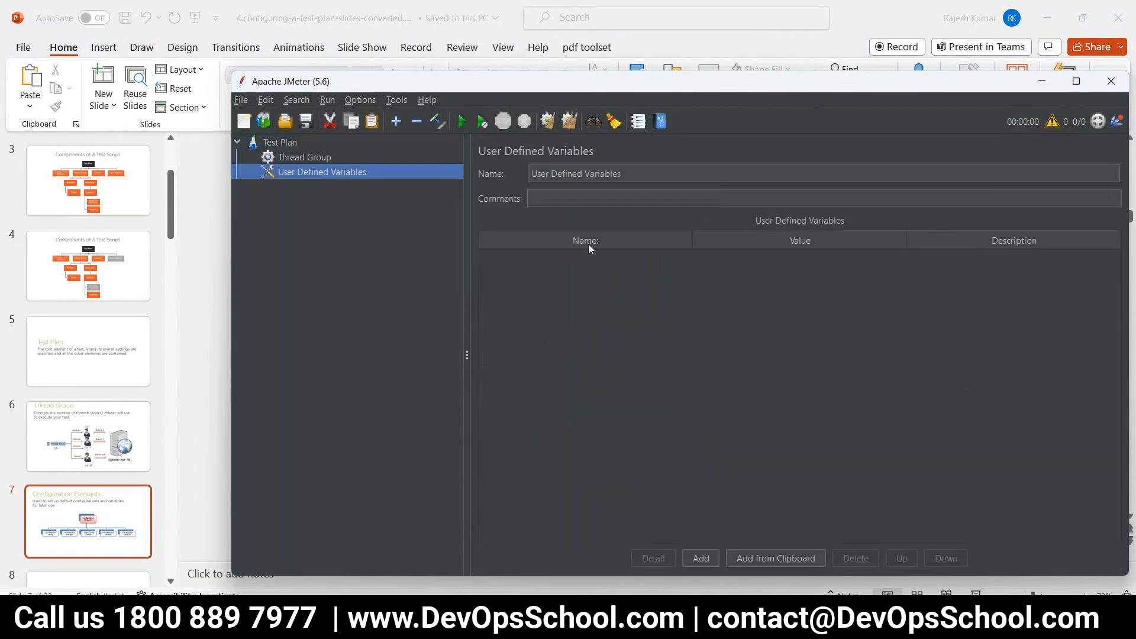
# - Add a user defined variable called "name" with a person's first name as its value
pyautogui.click(560, 194)
pyautogui.click(700, 558)
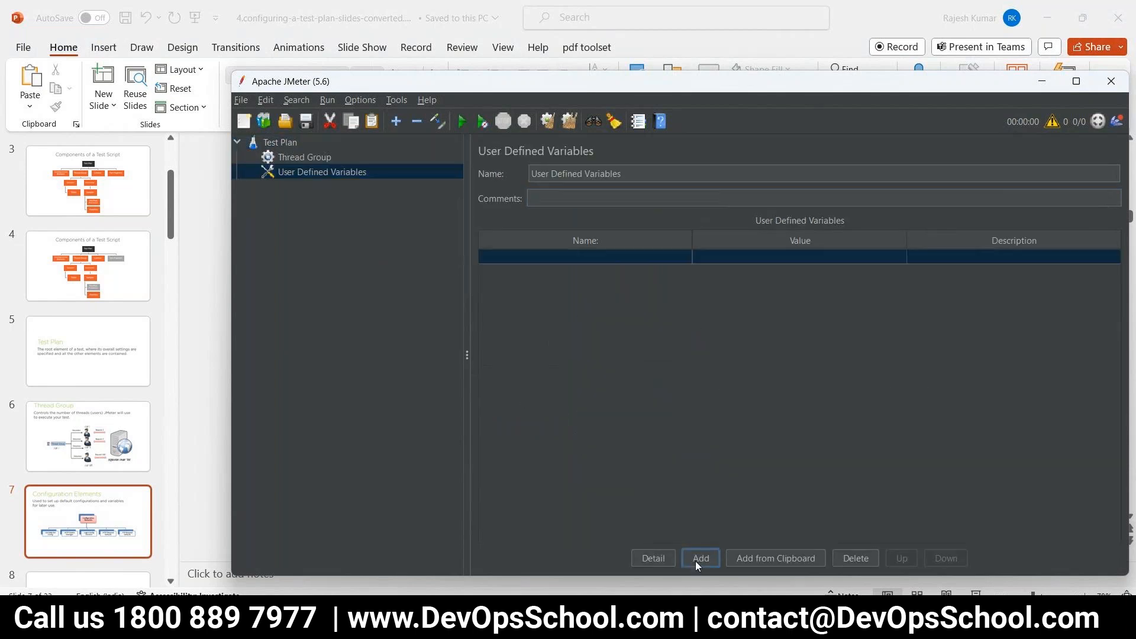
pyautogui.click(556, 256)
pyautogui.write('name')
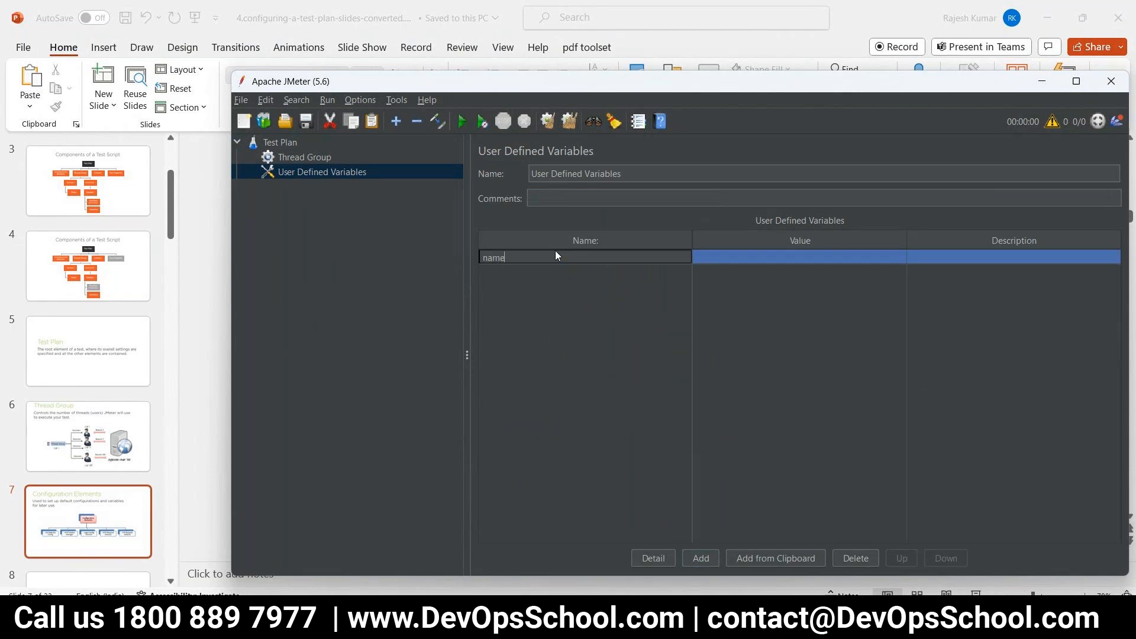
pyautogui.press('Tab')
pyautogui.write('rajesh')
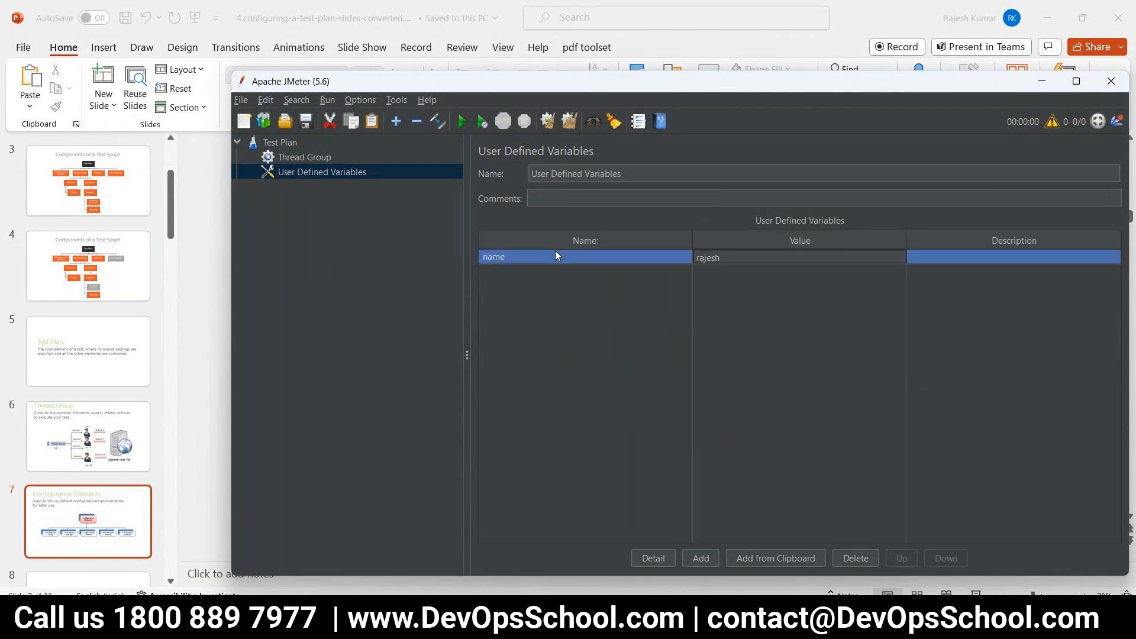
pyautogui.click(673, 460)
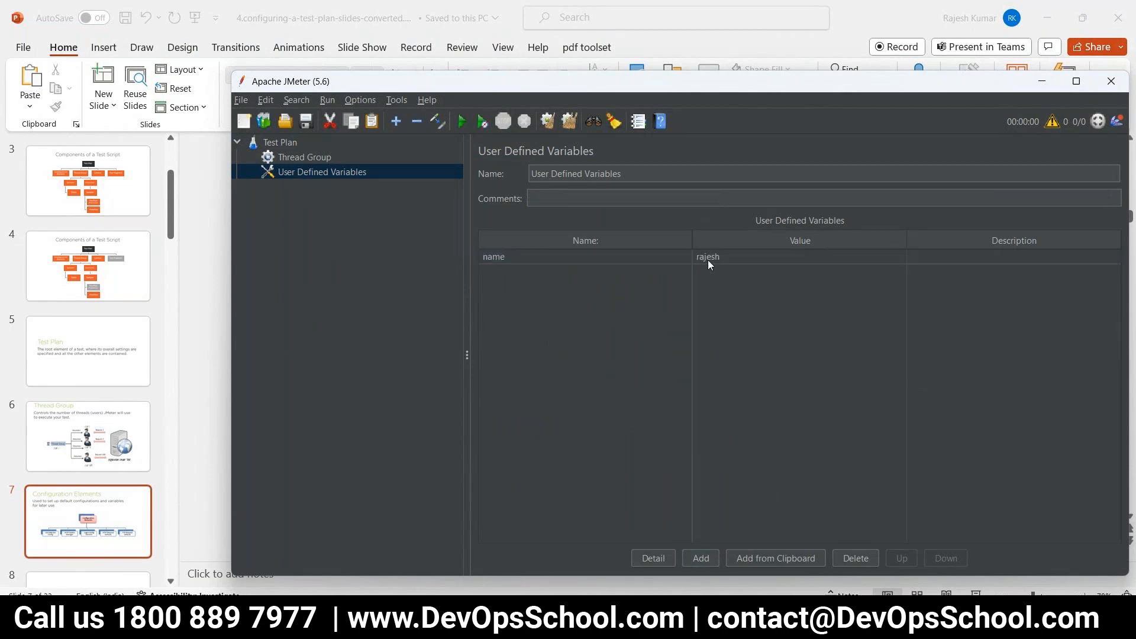
# - Examine the variable's name and value in the User Defined Variables element
pyautogui.click(527, 257)
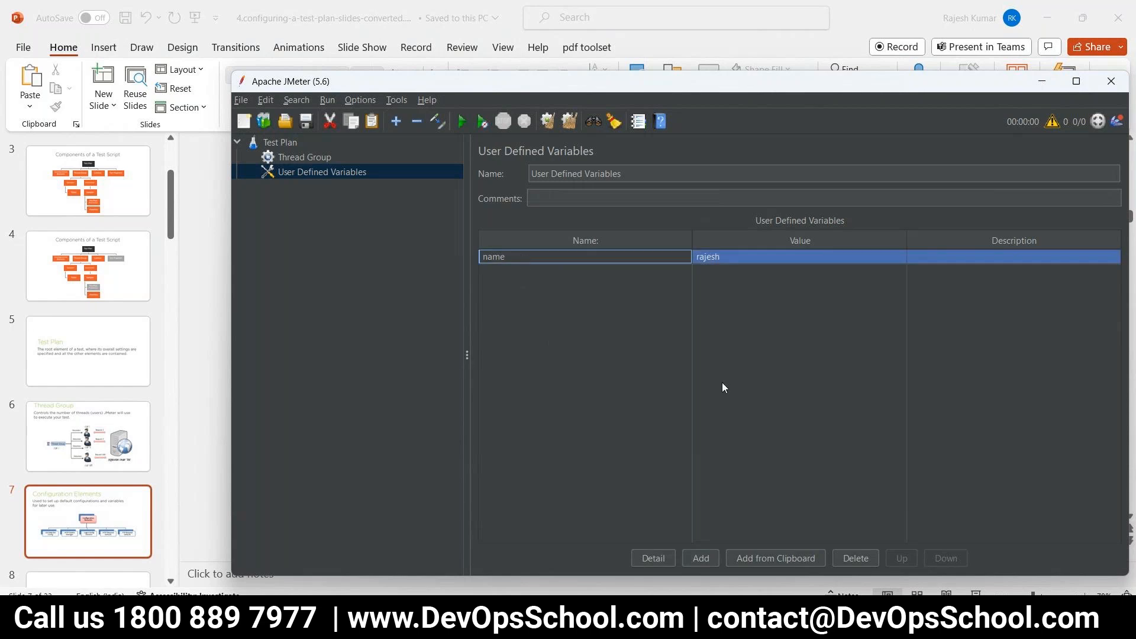
pyautogui.click(493, 273)
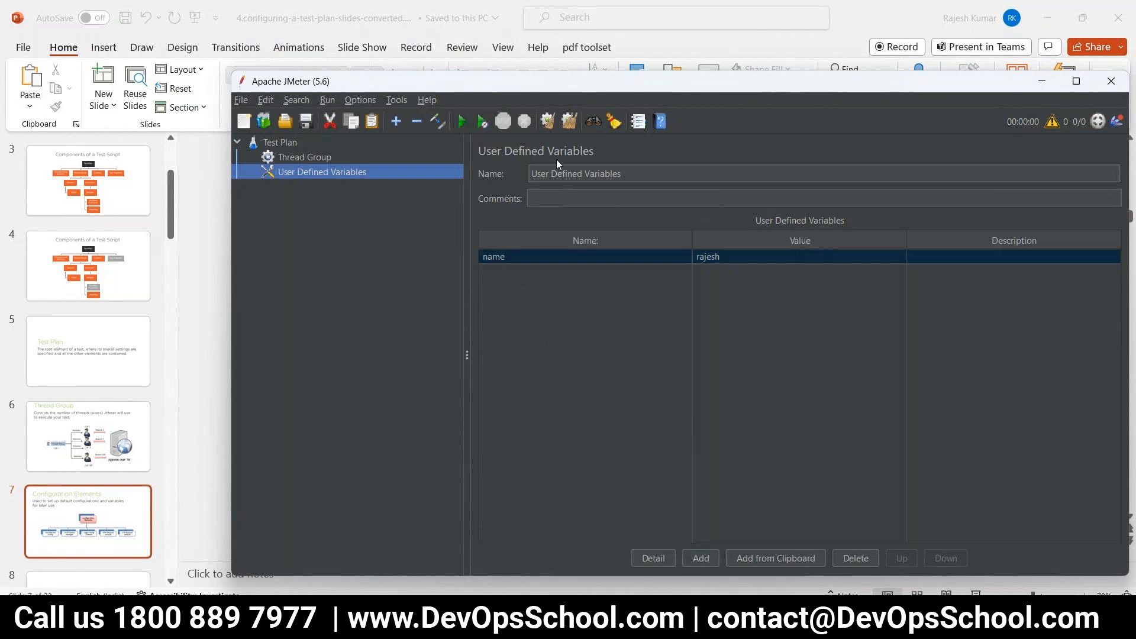
pyautogui.doubleClick(589, 174)
pyautogui.click(573, 257)
pyautogui.click(306, 177)
pyautogui.click(551, 258)
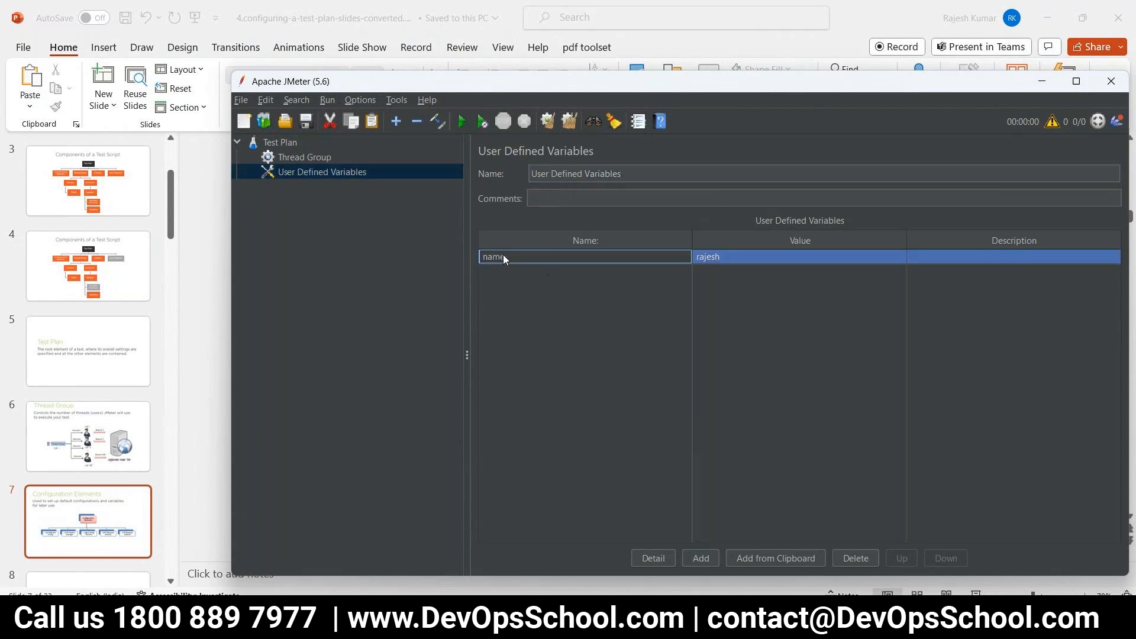
pyautogui.doubleClick(723, 259)
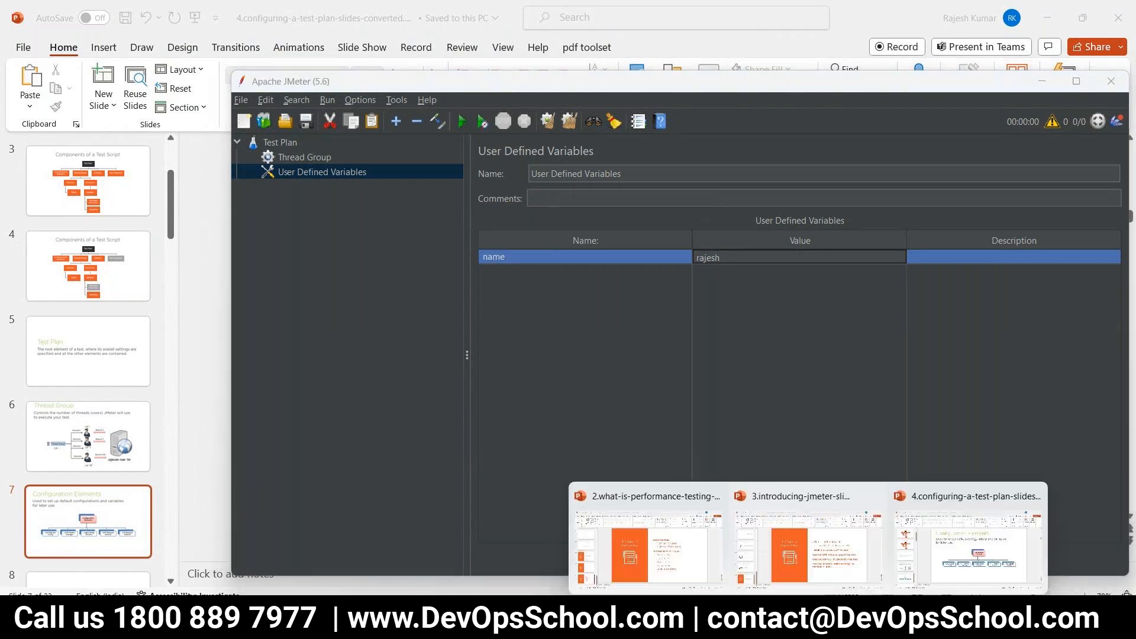
# - Switch to the test plan presentation, present the Controllers and Samplers slides up to Types of Controllers, and end the show
pyautogui.click(976, 532)
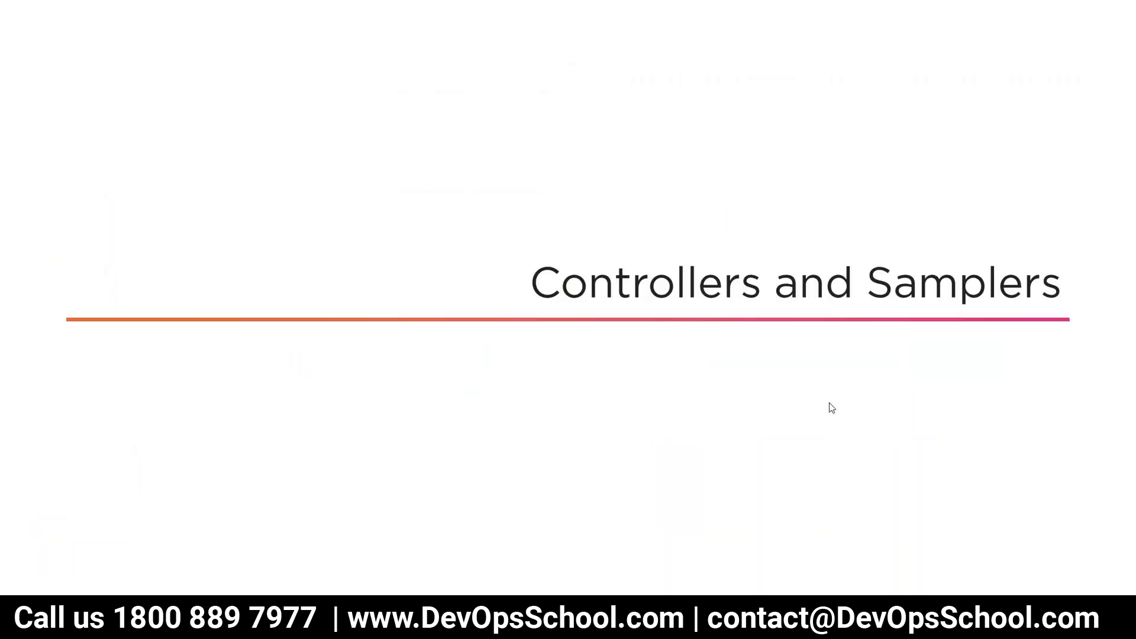
pyautogui.click(829, 402)
pyautogui.press('Left')
pyautogui.click(830, 403)
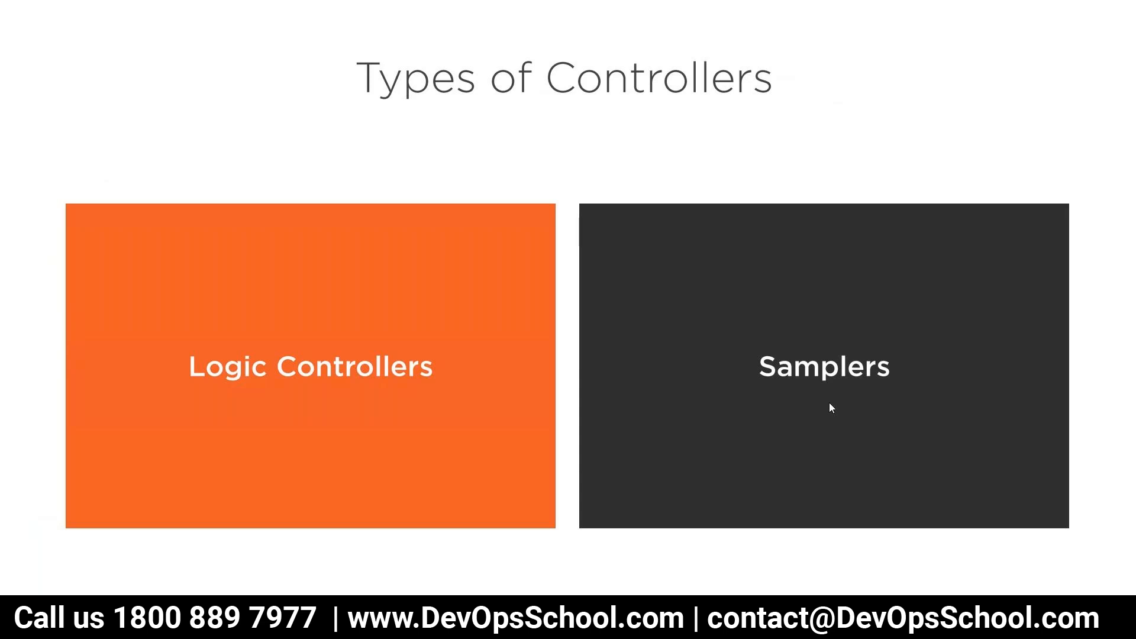
pyautogui.press('Escape')
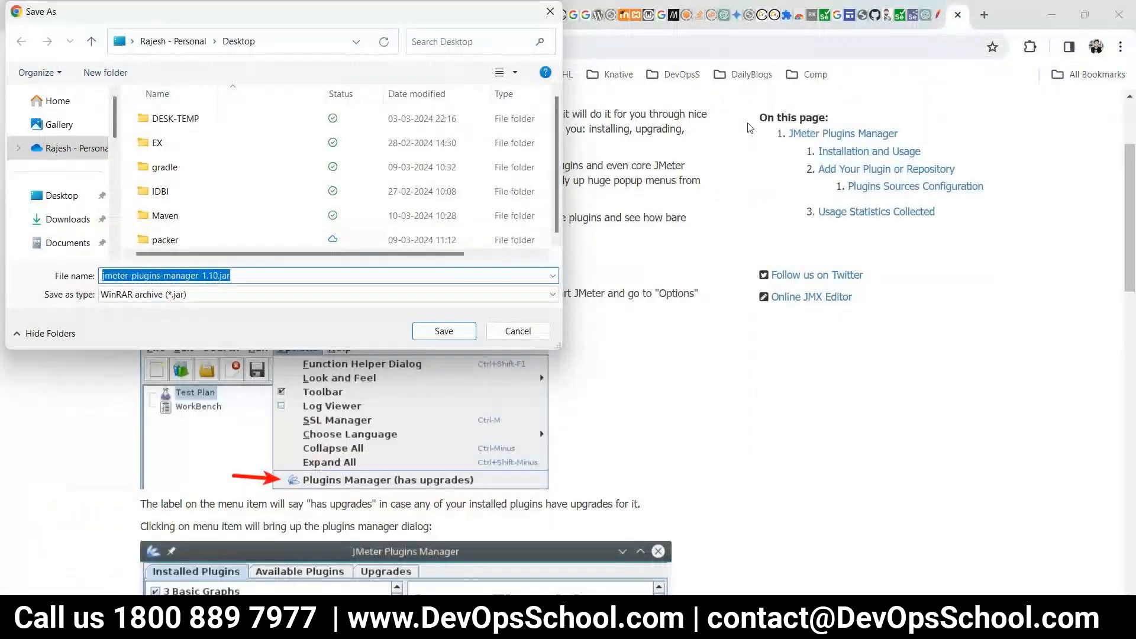
# - Switch to the browser, cancel the pending jmeter-plugins-manager-1.10.jar save, and open the trainer's personal website in a new tab
pyautogui.click(442, 329)
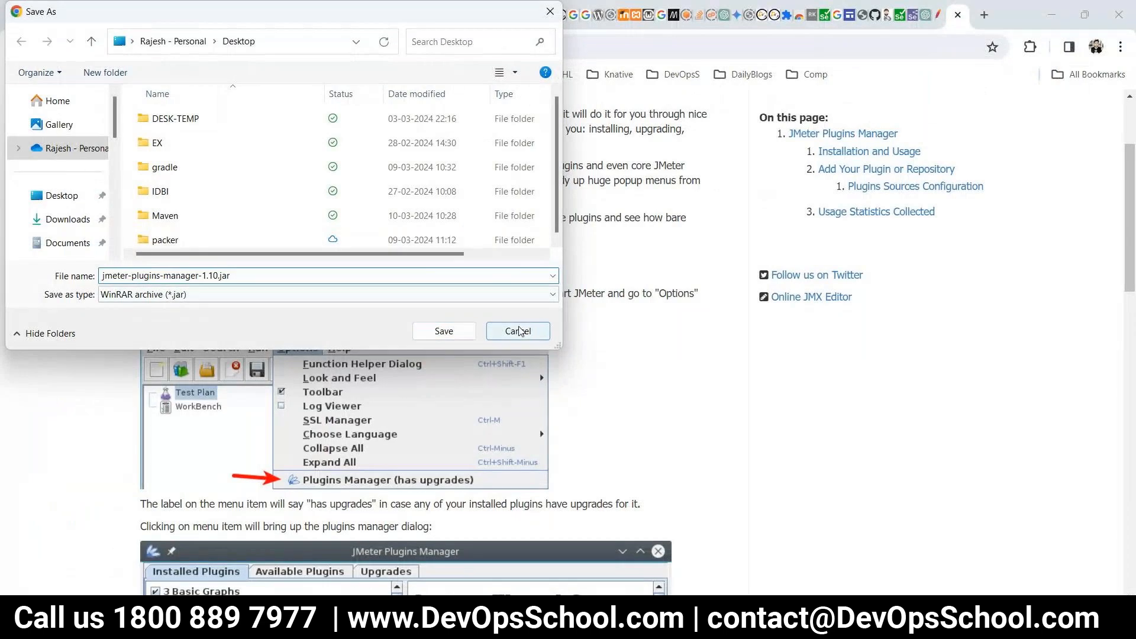
pyautogui.hotkey('ctrl', 't')
pyautogui.write('r')
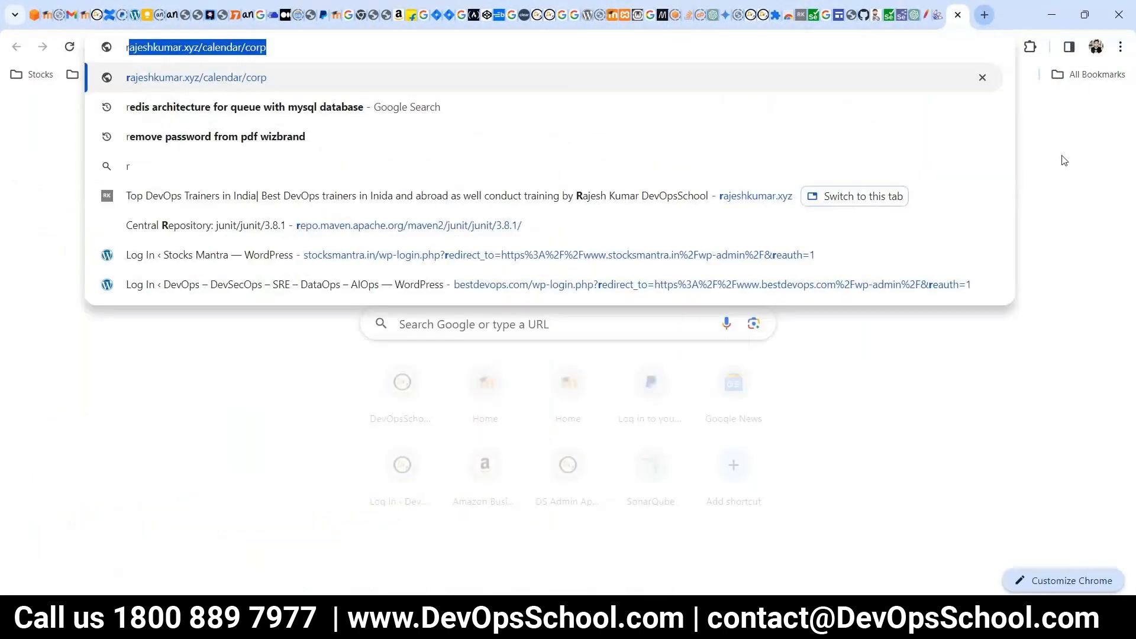
pyautogui.press('Right')
pyautogui.press('BackSpace')
pyautogui.press('BackSpace')
pyautogui.press('BackSpace')
pyautogui.press('BackSpace')
pyautogui.press('BackSpace')
pyautogui.press('BackSpace')
pyautogui.press('BackSpace')
pyautogui.press('BackSpace')
pyautogui.press('BackSpace')
pyautogui.press('BackSpace')
pyautogui.press('BackSpace')
pyautogui.press('BackSpace')
pyautogui.press('BackSpace')
pyautogui.press('BackSpace')
pyautogui.press('Return')
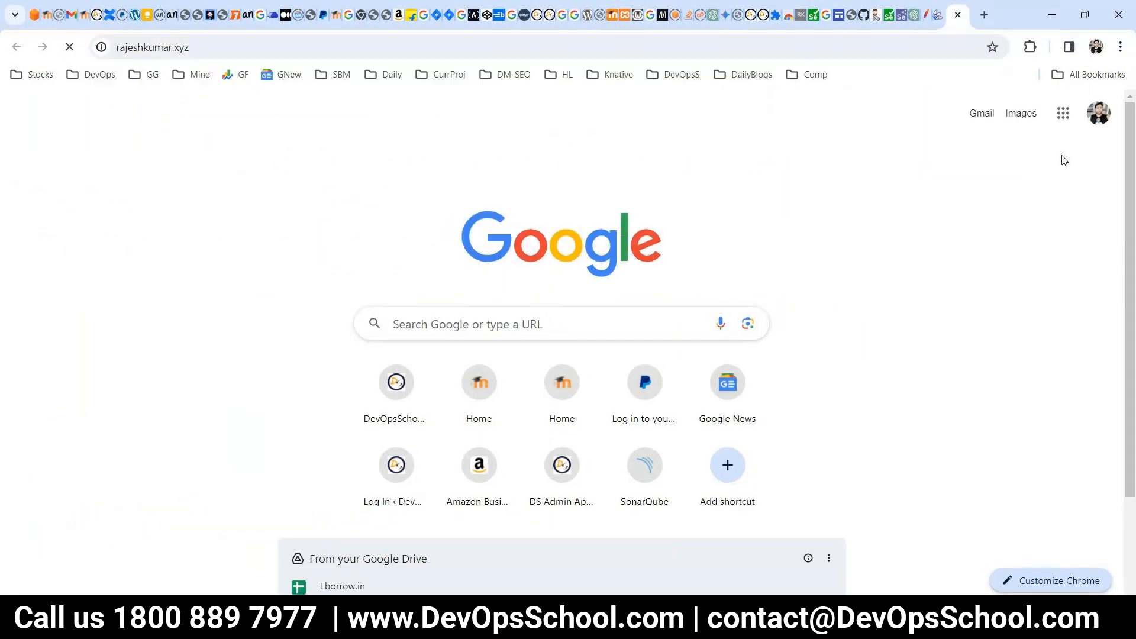
# - Copy the website's address and switch back to JMeter
pyautogui.click(195, 47)
pyautogui.hotkey('ctrl', 'c')
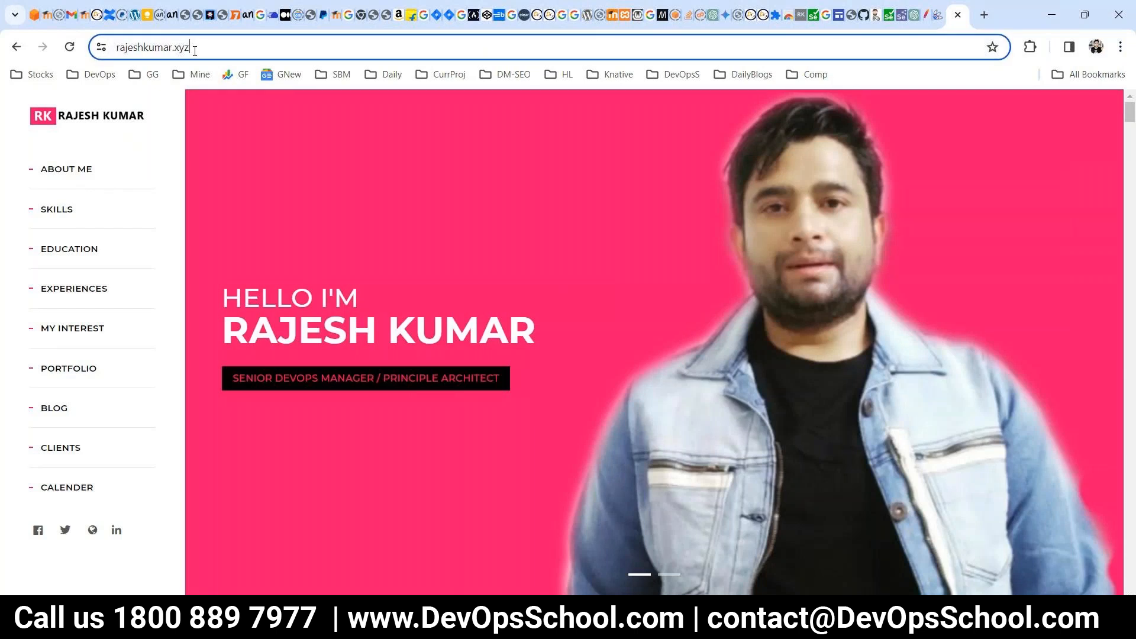
pyautogui.hotkey('alt', 'Tab')
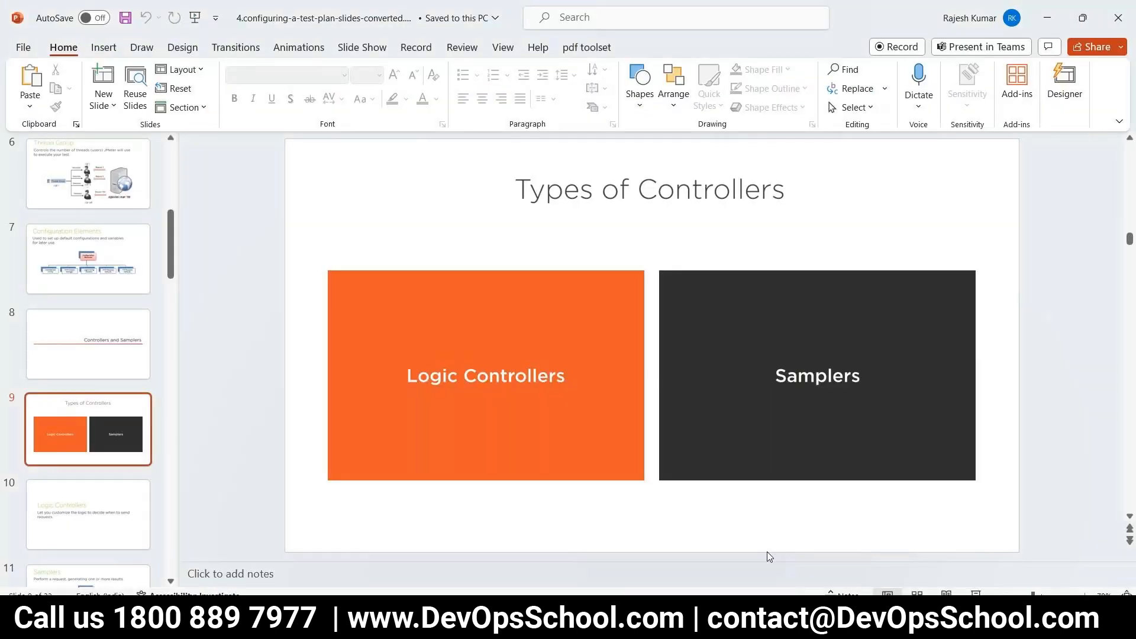
pyautogui.click(772, 621)
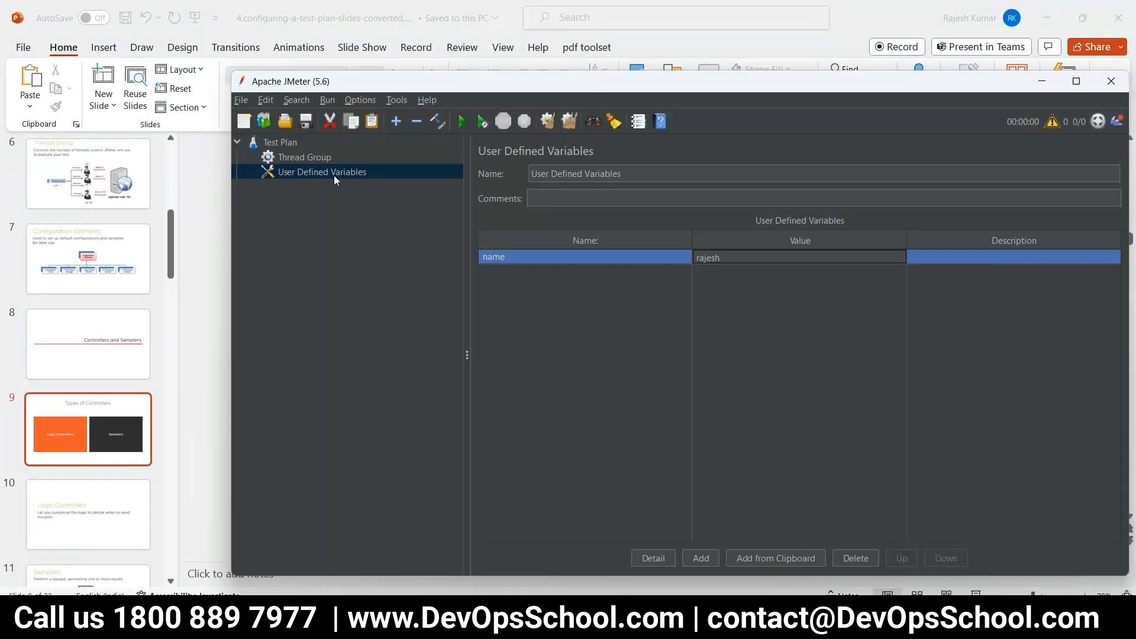
# - Add an HTTP Request sampler to the Thread Group and paste the copied website address as its server name
pyautogui.rightClick(331, 172)
pyautogui.click(290, 159)
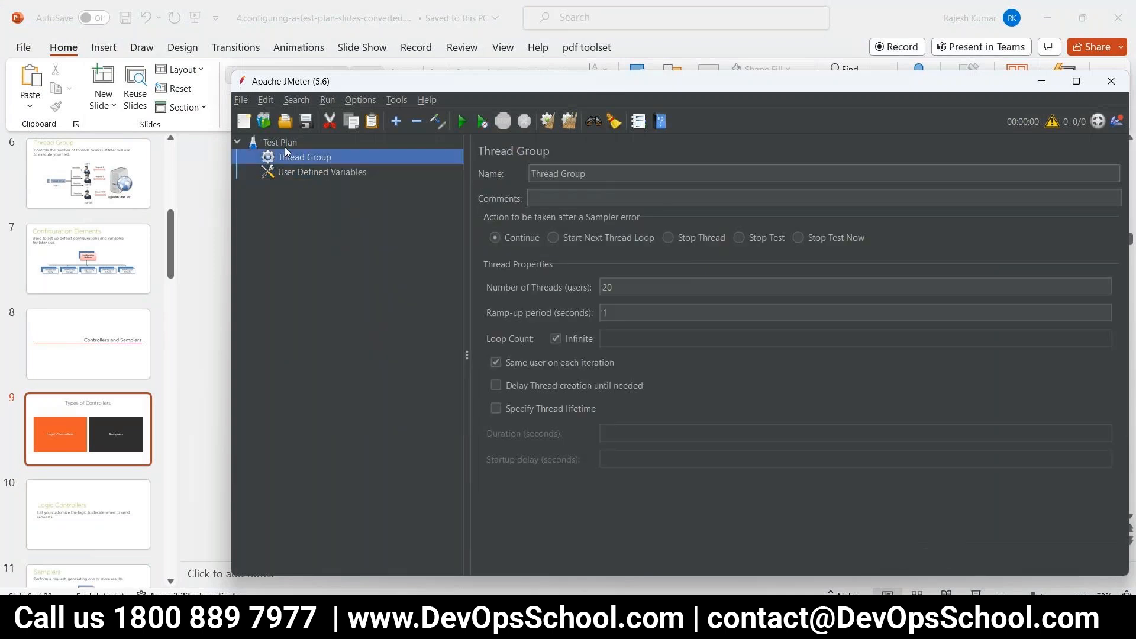
pyautogui.rightClick(296, 156)
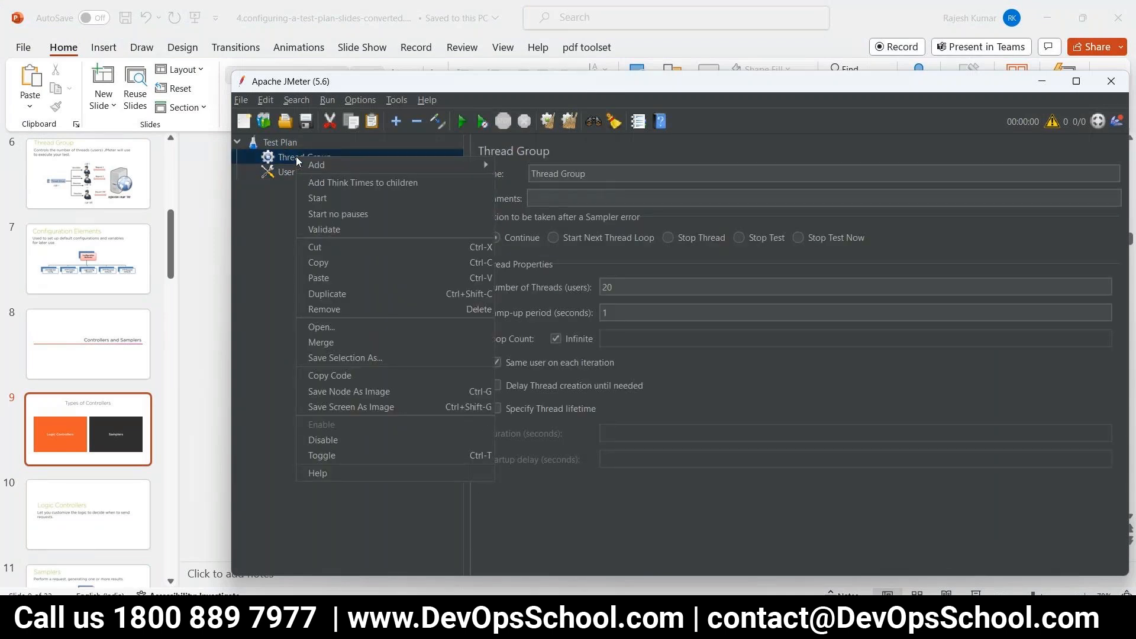
pyautogui.moveTo(425, 167)
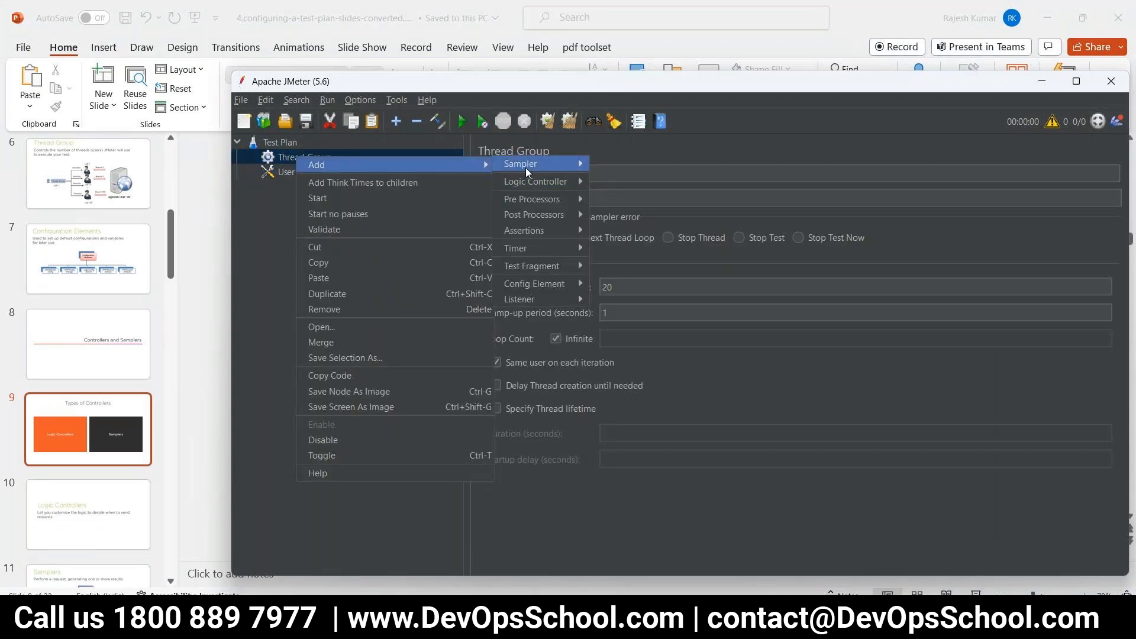
pyautogui.moveTo(526, 168)
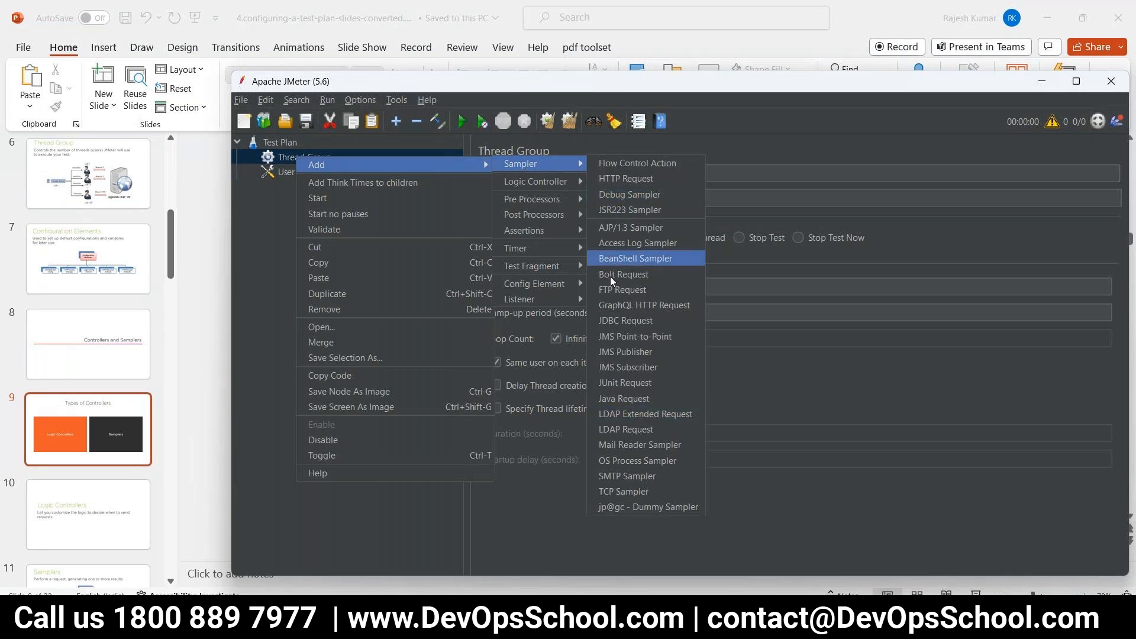
pyautogui.click(618, 177)
pyautogui.click(715, 271)
pyautogui.hotkey('ctrl', 'v')
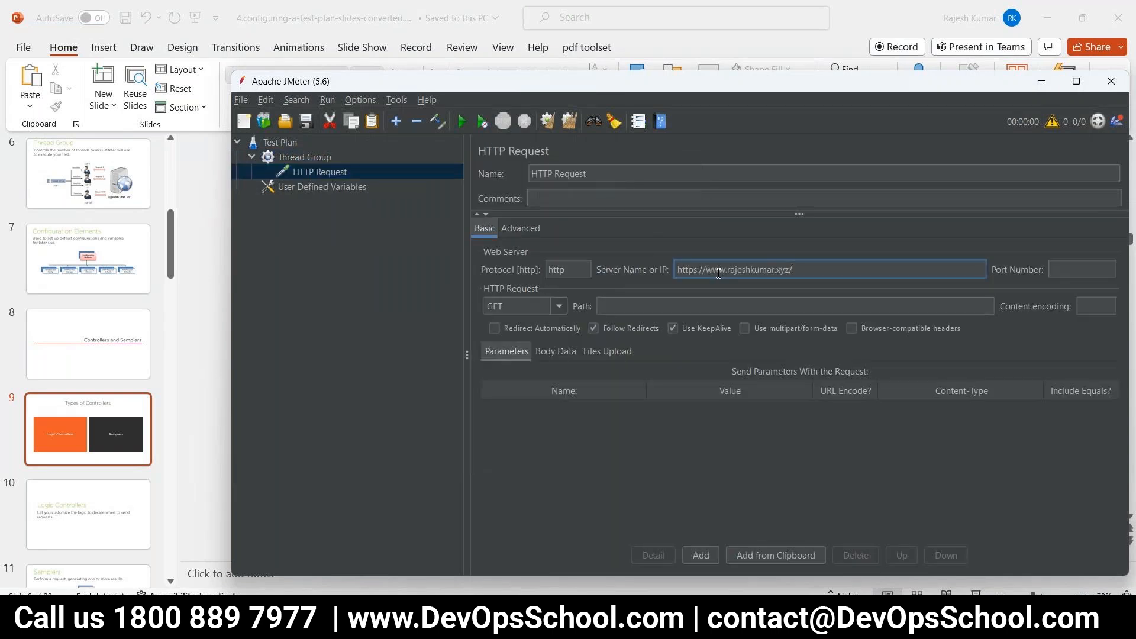
# - Set the HTTP Request's path to index.html
pyautogui.click(685, 303)
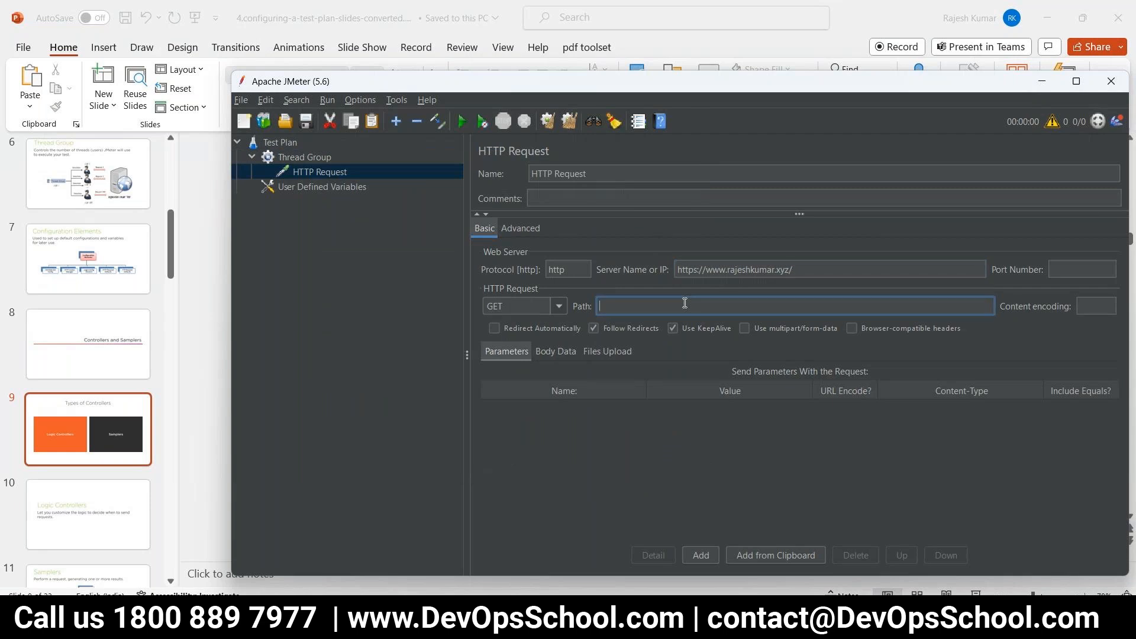
pyautogui.write('injde')
pyautogui.press('BackSpace')
pyautogui.press('BackSpace')
pyautogui.press('BackSpace')
pyautogui.write('dex.')
pyautogui.write('html')
pyautogui.doubleClick(556, 269)
pyautogui.click(580, 267)
pyautogui.write('s')
pyautogui.click(704, 270)
pyautogui.moveTo(705, 269); pyautogui.dragTo(676, 269)
pyautogui.press('BackSpace')
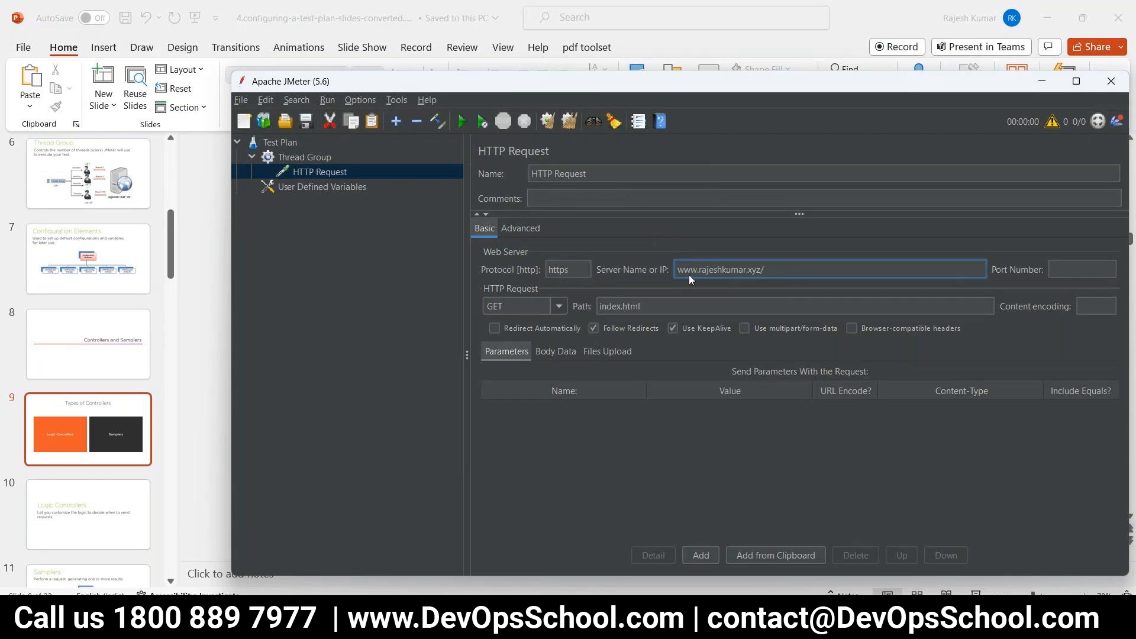
# - Review the HTTP Request's port, method, path, encoding, parameters, body data and file upload settings, and glance at the User Defined Variables
pyautogui.click(1060, 271)
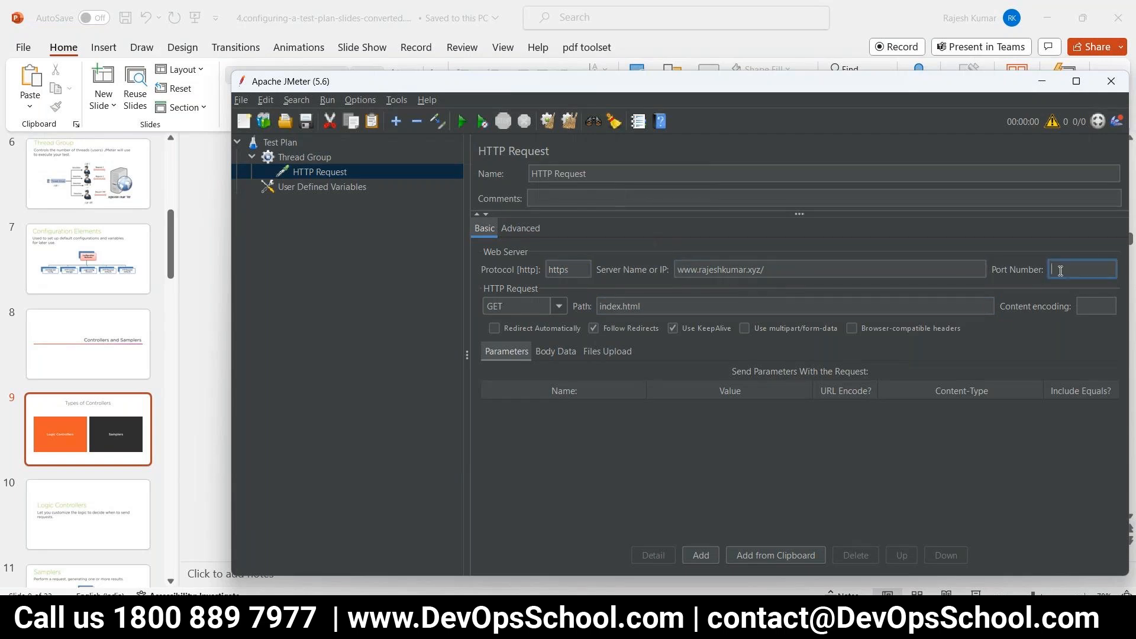
pyautogui.click(558, 306)
pyautogui.scroll(-1, 517, 374)
pyautogui.click(713, 311)
pyautogui.click(1029, 307)
pyautogui.click(788, 271)
pyautogui.click(681, 270)
pyautogui.click(640, 302)
pyautogui.click(604, 474)
pyautogui.click(547, 353)
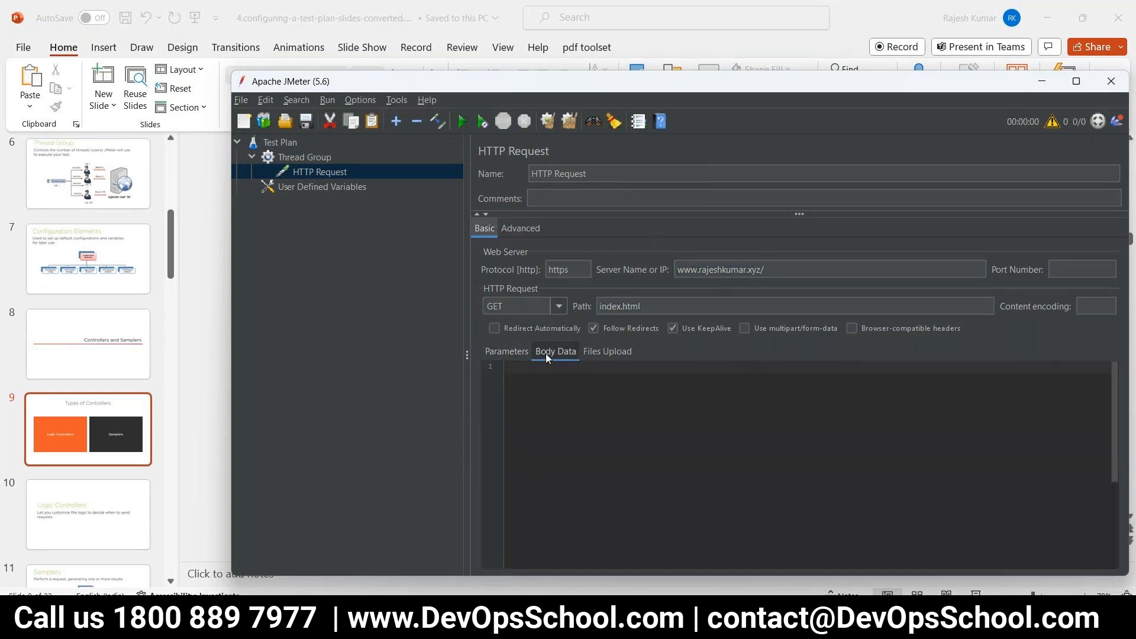
pyautogui.click(619, 356)
pyautogui.click(514, 352)
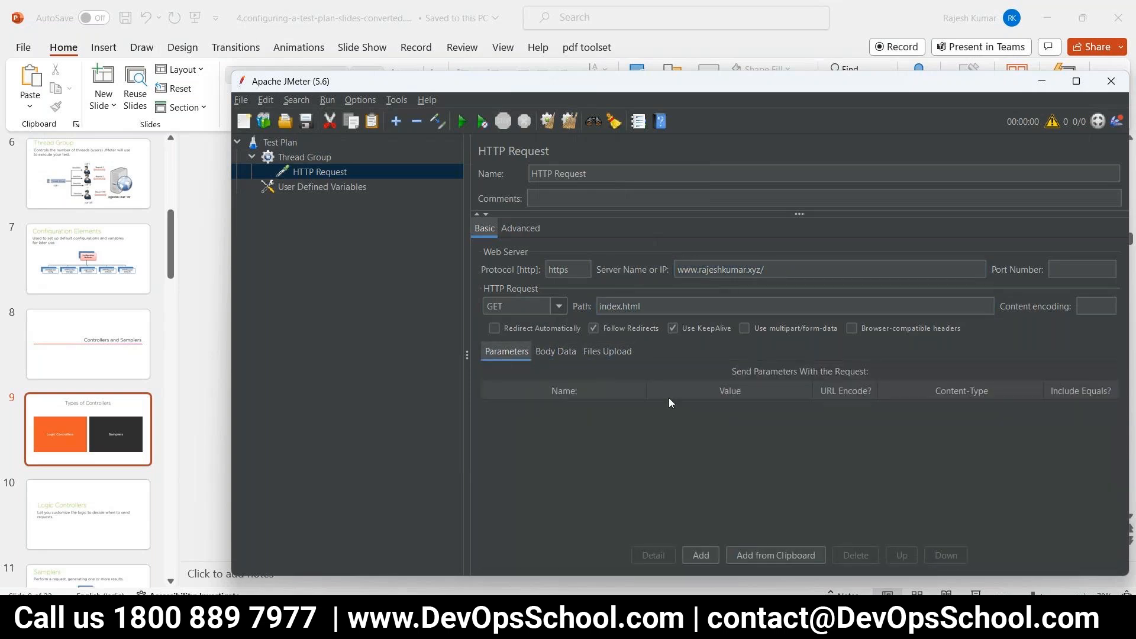
pyautogui.click(315, 187)
pyautogui.click(341, 170)
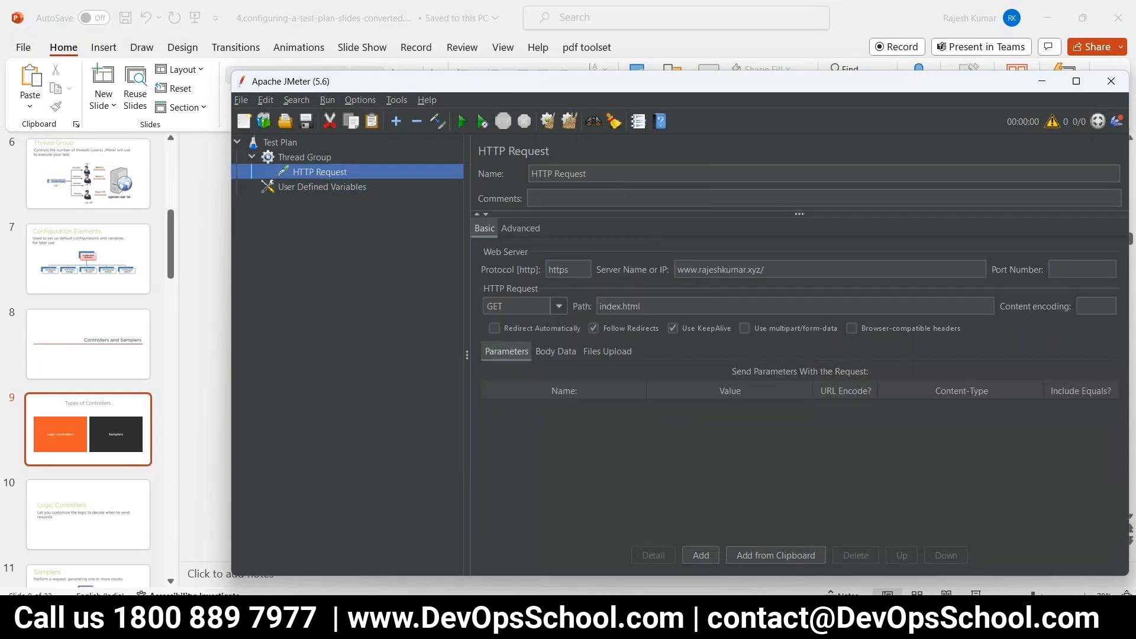
# - Switch to the test plan presentation, present the Logic Controllers and Samplers slides, and end the show
pyautogui.click(808, 622)
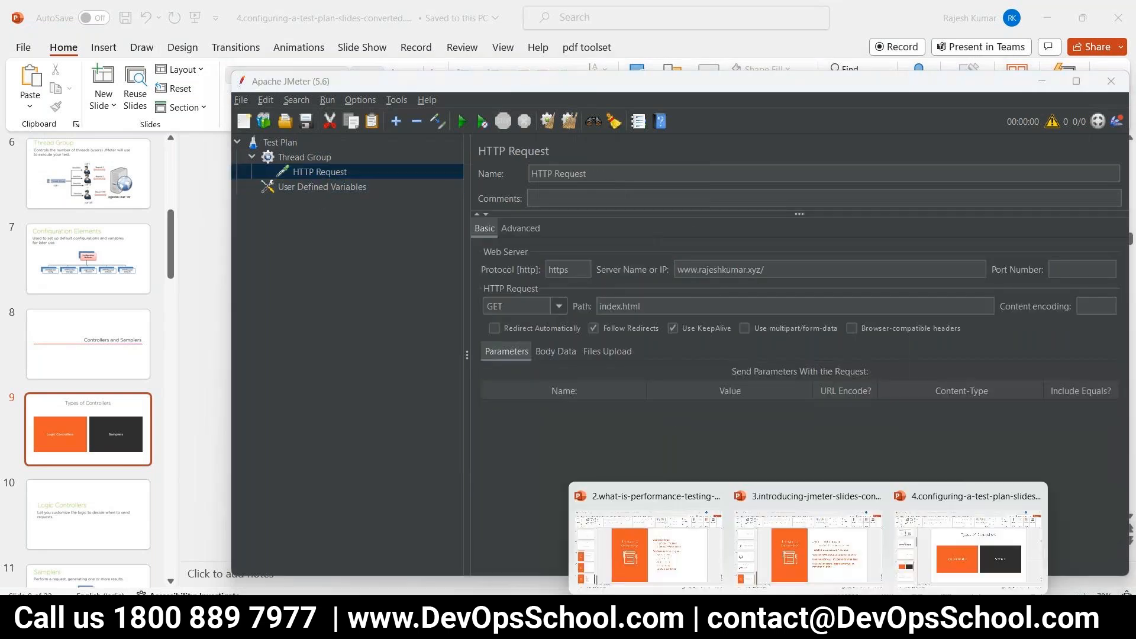
pyautogui.click(956, 544)
pyautogui.click(977, 593)
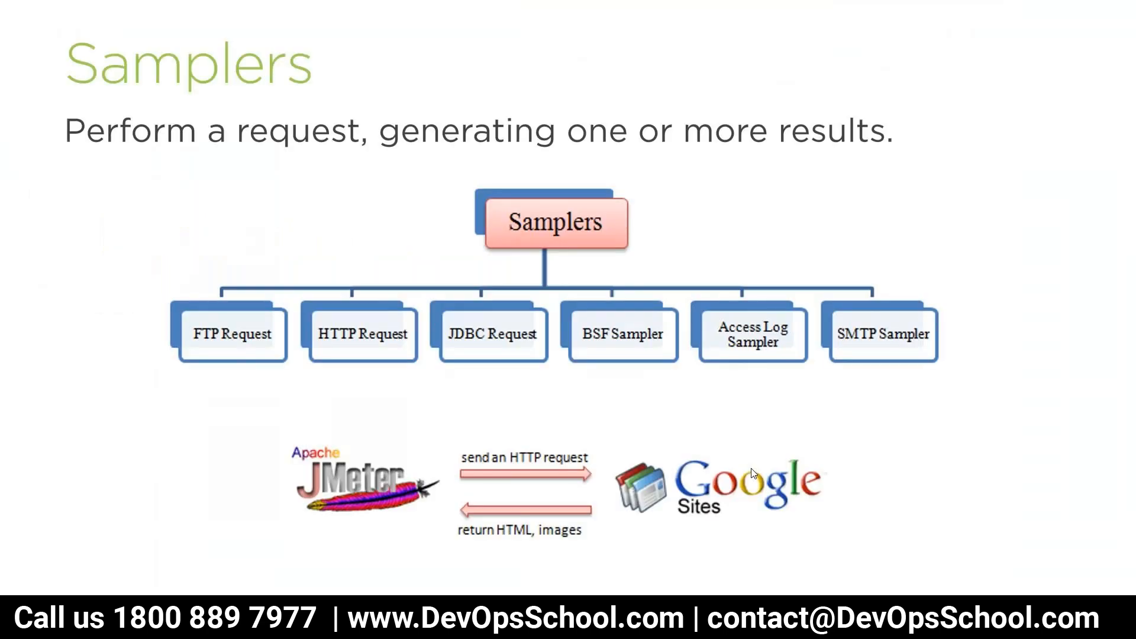
pyautogui.press('Left')
pyautogui.press('Escape')
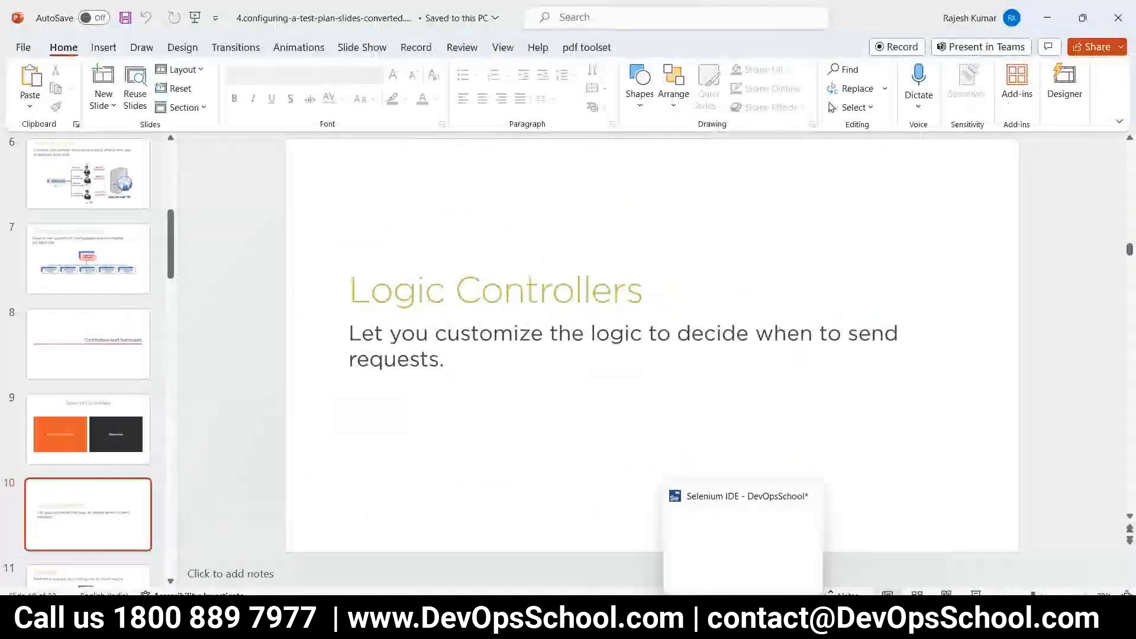
# - Switch back to JMeter and add an If Controller to the Thread Group
pyautogui.click(743, 621)
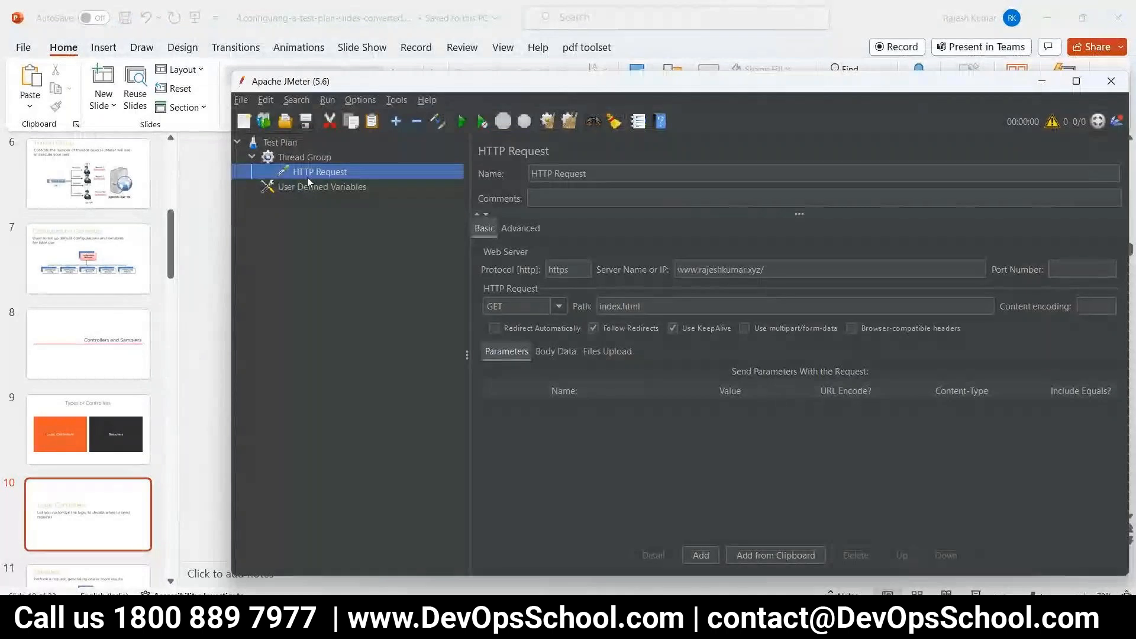
pyautogui.rightClick(304, 158)
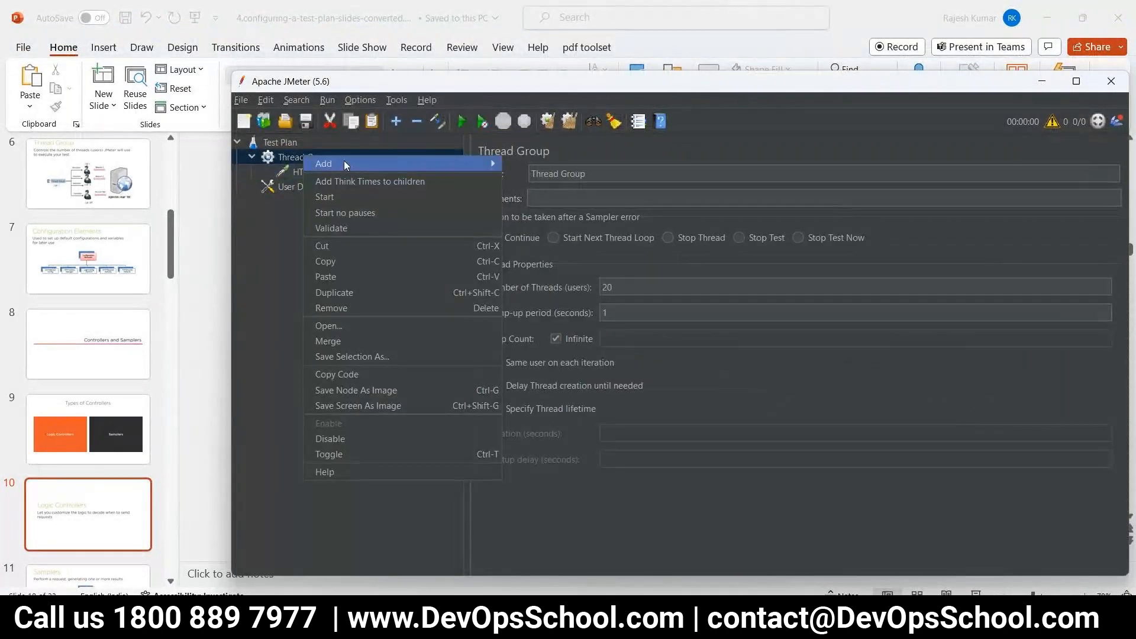
pyautogui.moveTo(343, 162)
pyautogui.moveTo(549, 282)
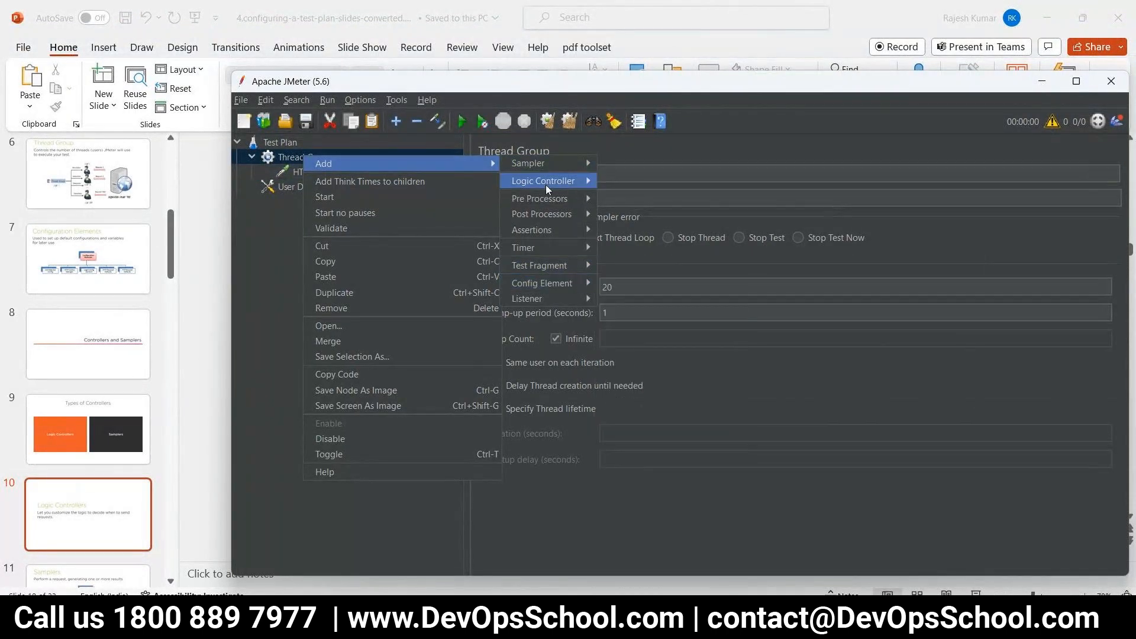
pyautogui.moveTo(545, 185)
pyautogui.click(626, 181)
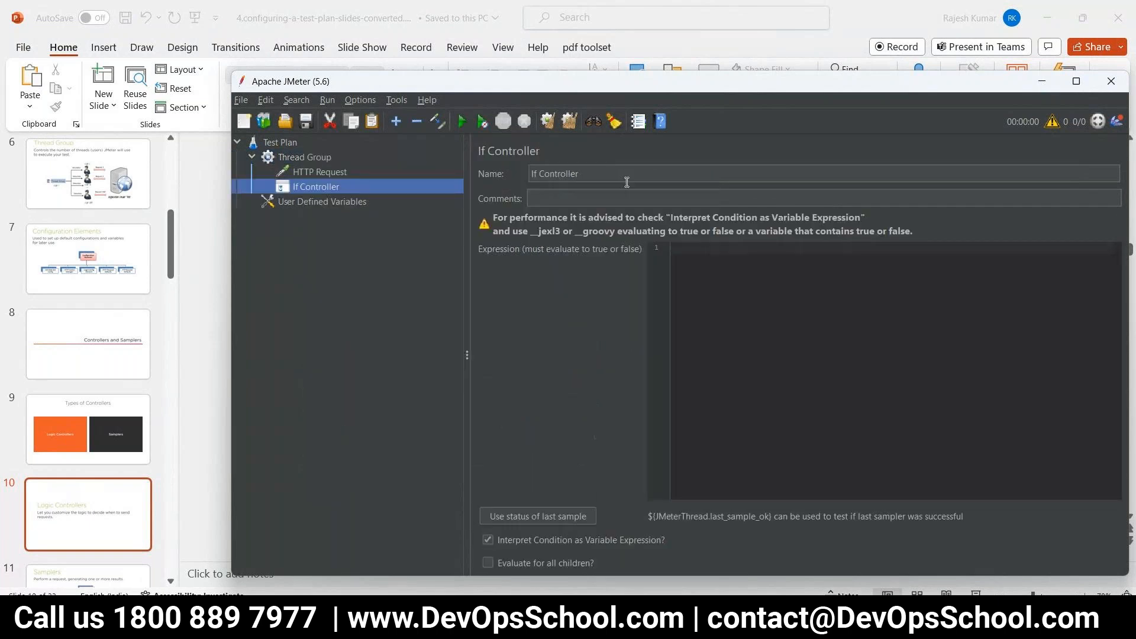
# - Enter ${name} as the If Controller's expression and append the last sample's status variable to it
pyautogui.click(709, 307)
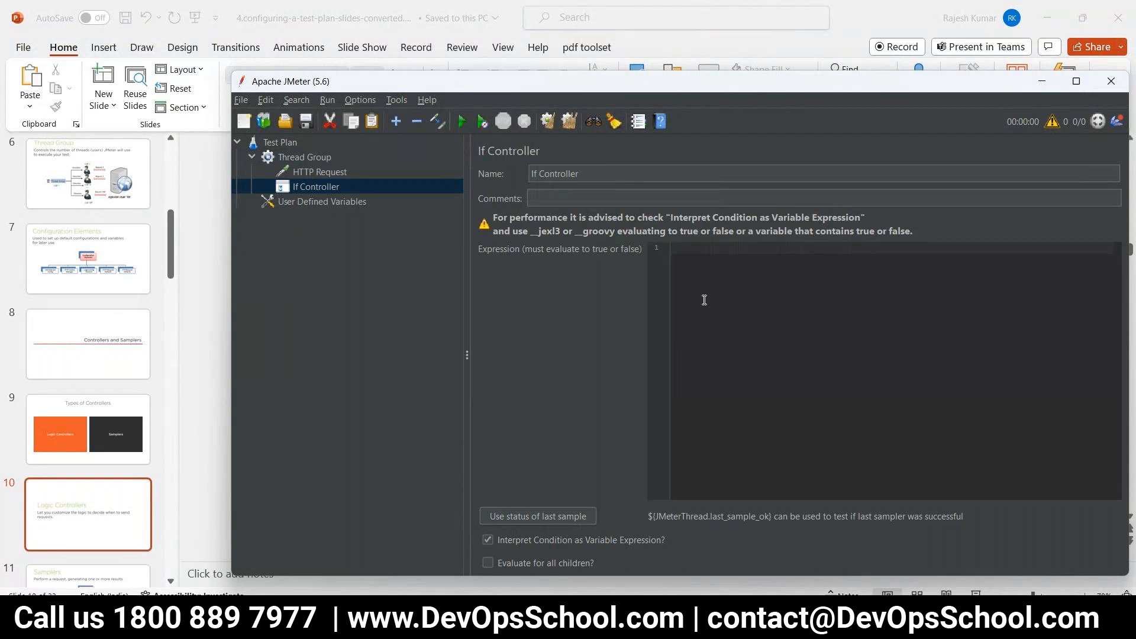
pyautogui.write('${name}')
pyautogui.moveTo(737, 256); pyautogui.dragTo(662, 249)
pyautogui.click(548, 521)
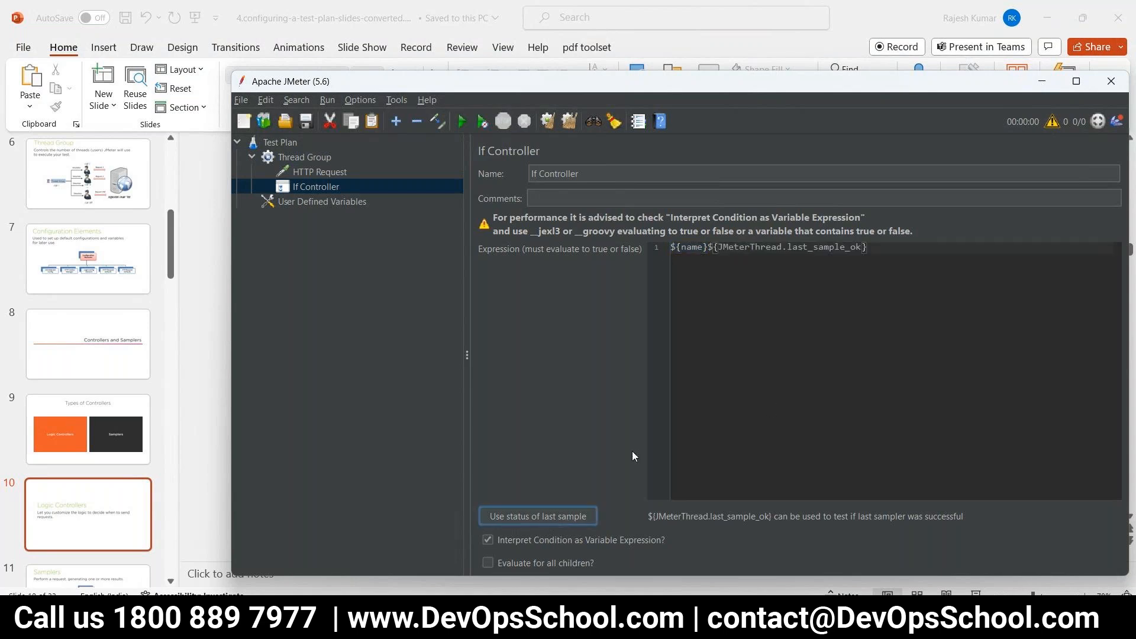
# - Replace the If Controller's whole expression with $? and look at the HTTP Request
pyautogui.click(823, 328)
pyautogui.hotkey('ctrl', 'a')
pyautogui.press('BackSpace')
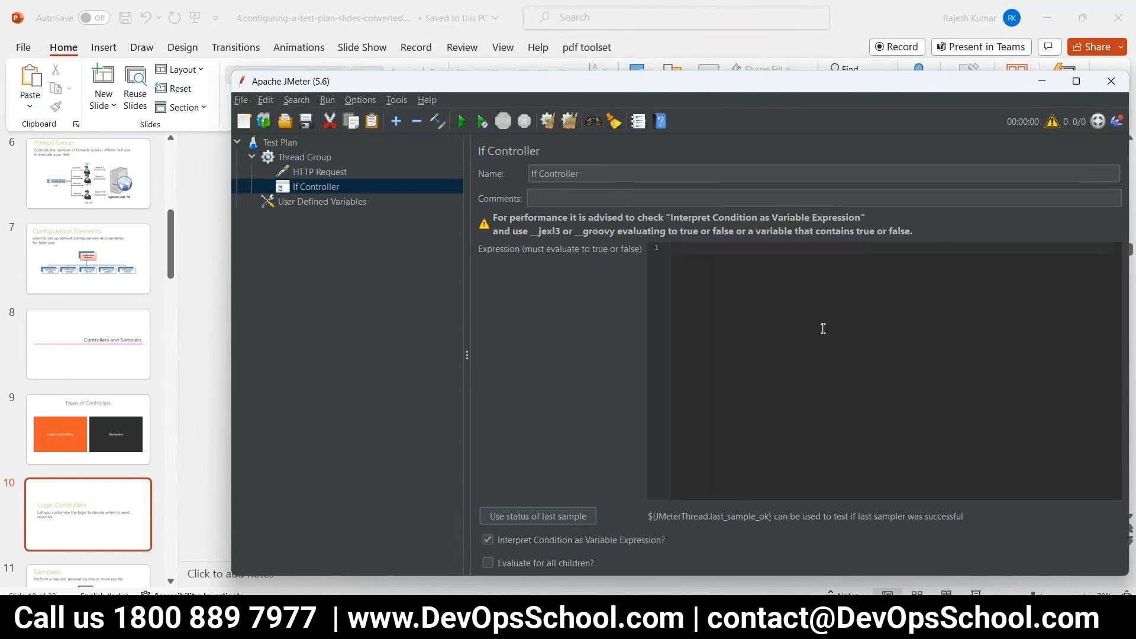
pyautogui.write('$?')
pyautogui.click(321, 172)
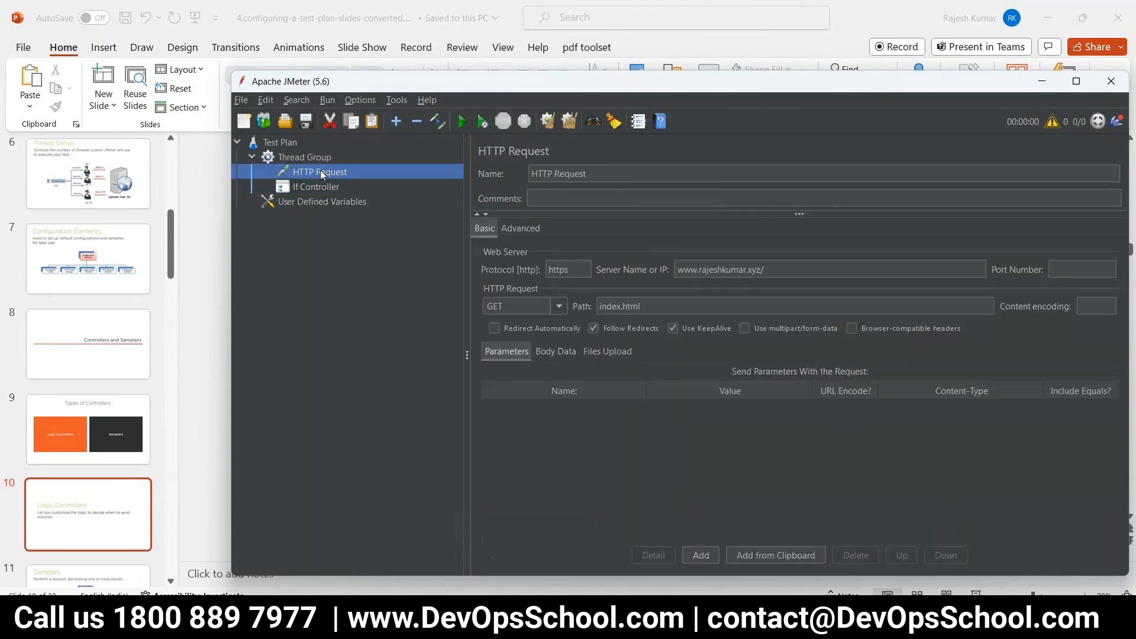
# - Add a Simple Controller to the Thread Group and remove it again
pyautogui.rightClick(318, 156)
pyautogui.moveTo(339, 165)
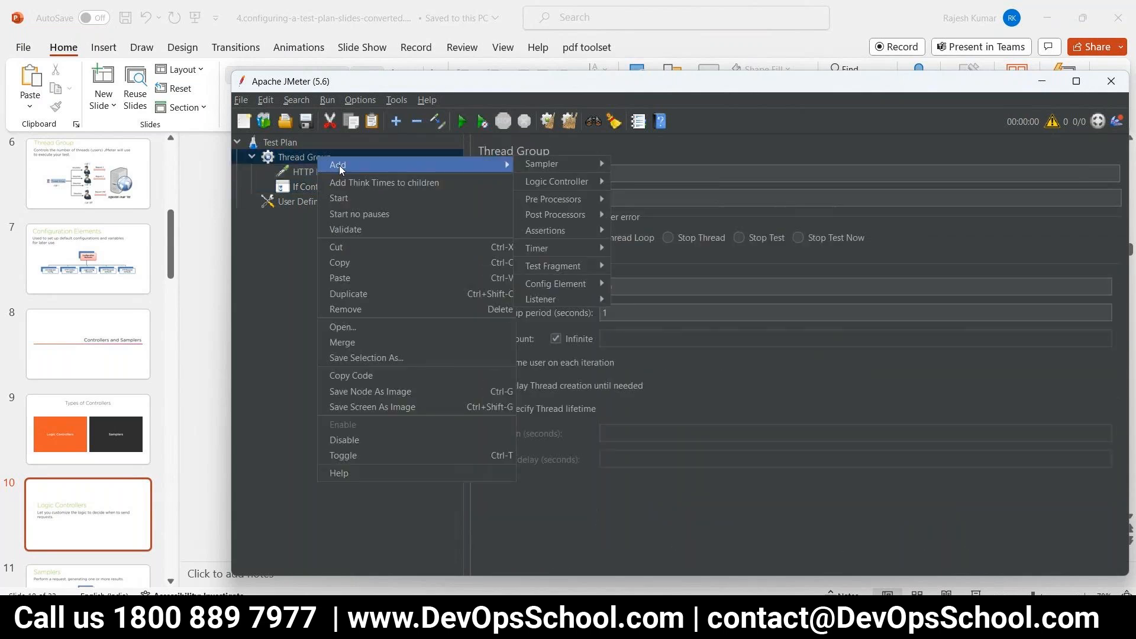
pyautogui.moveTo(554, 181)
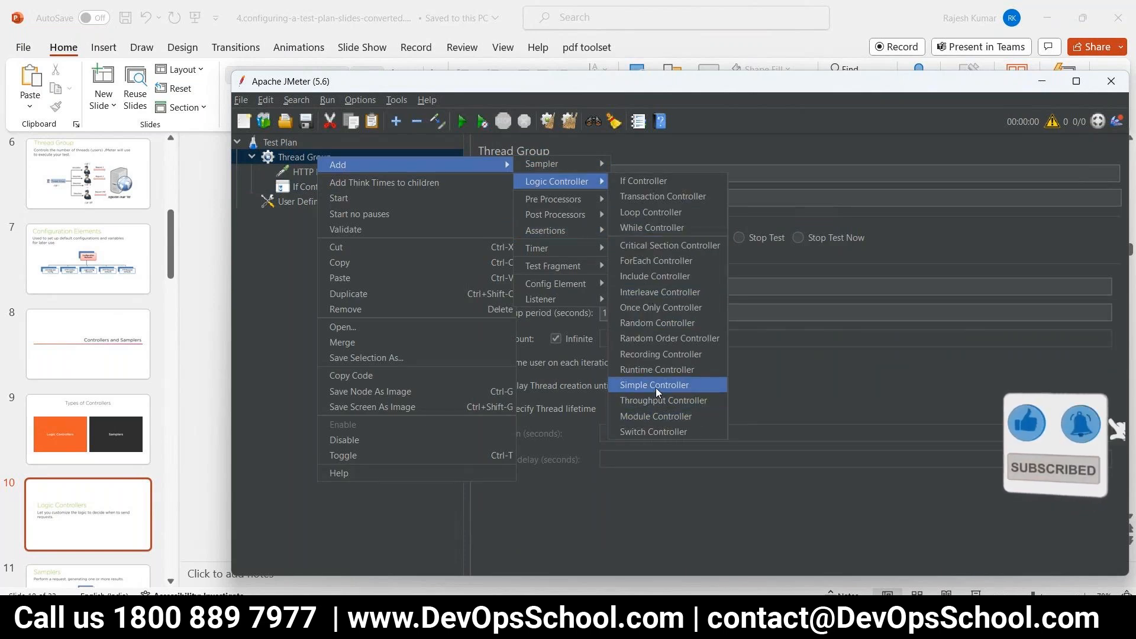
pyautogui.click(655, 386)
pyautogui.click(550, 195)
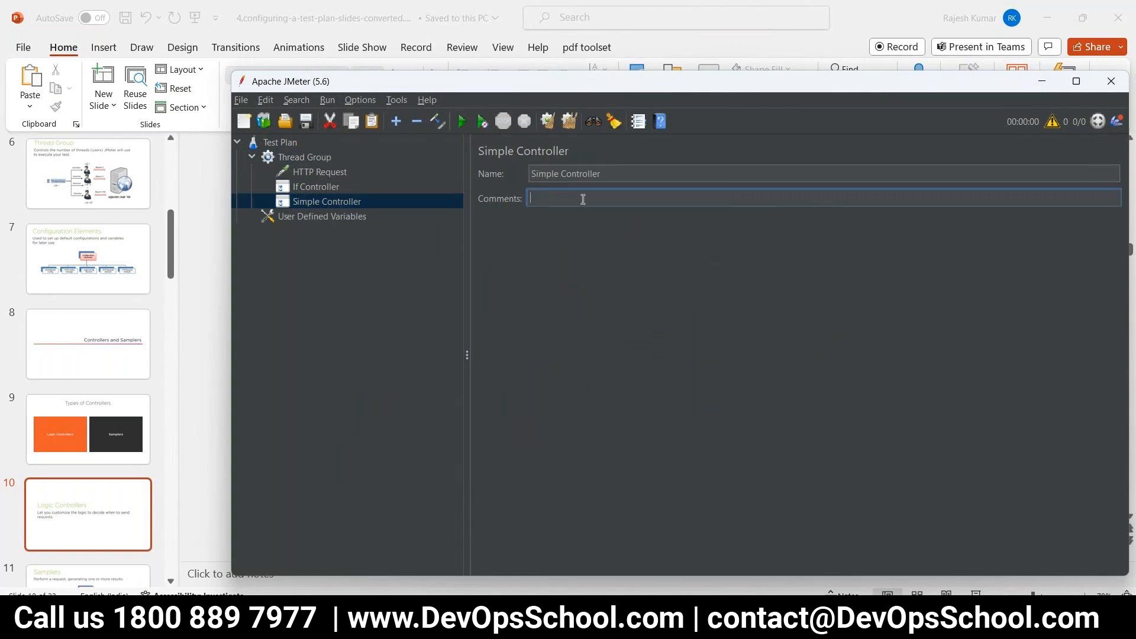
pyautogui.rightClick(333, 202)
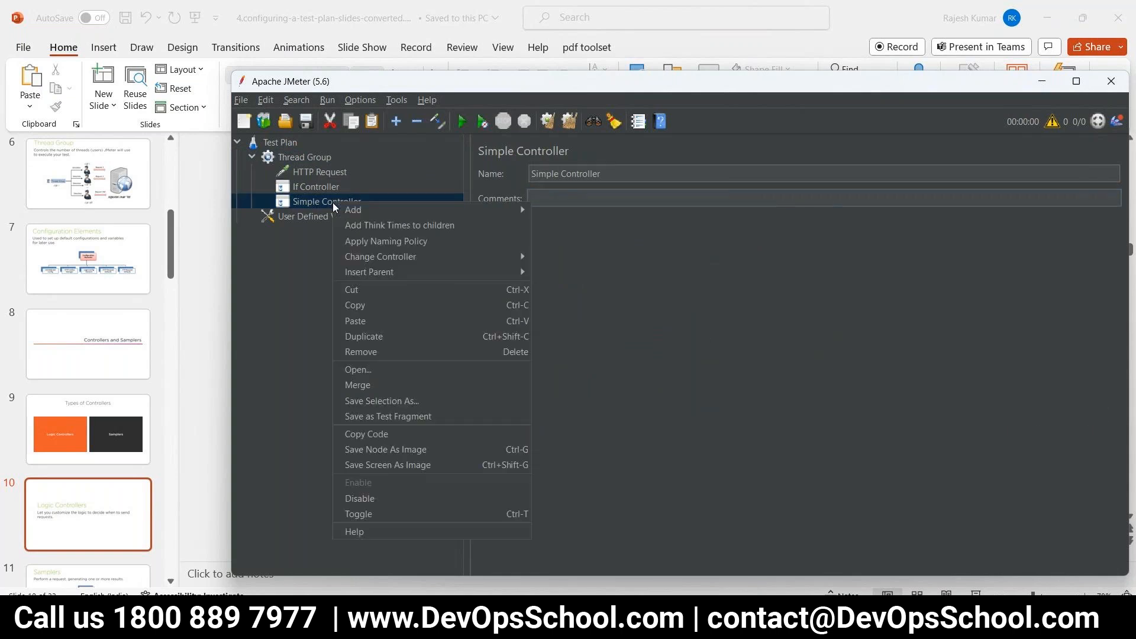
pyautogui.click(389, 353)
pyautogui.press('Return')
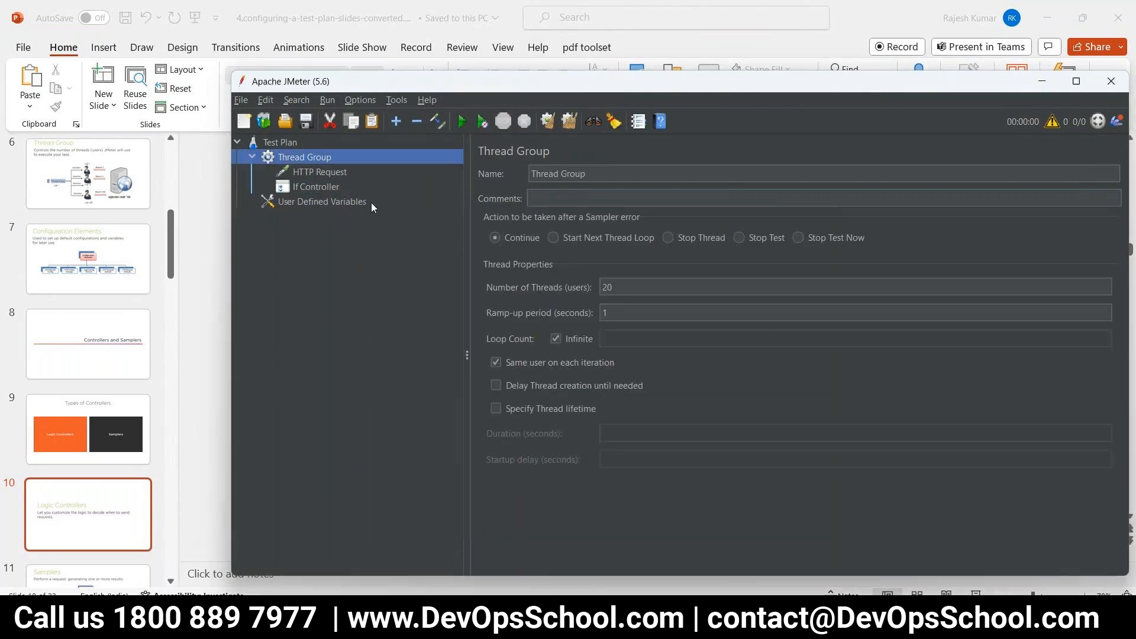
# - Set the If Controller's expression to ${name}
pyautogui.click(314, 187)
pyautogui.click(720, 266)
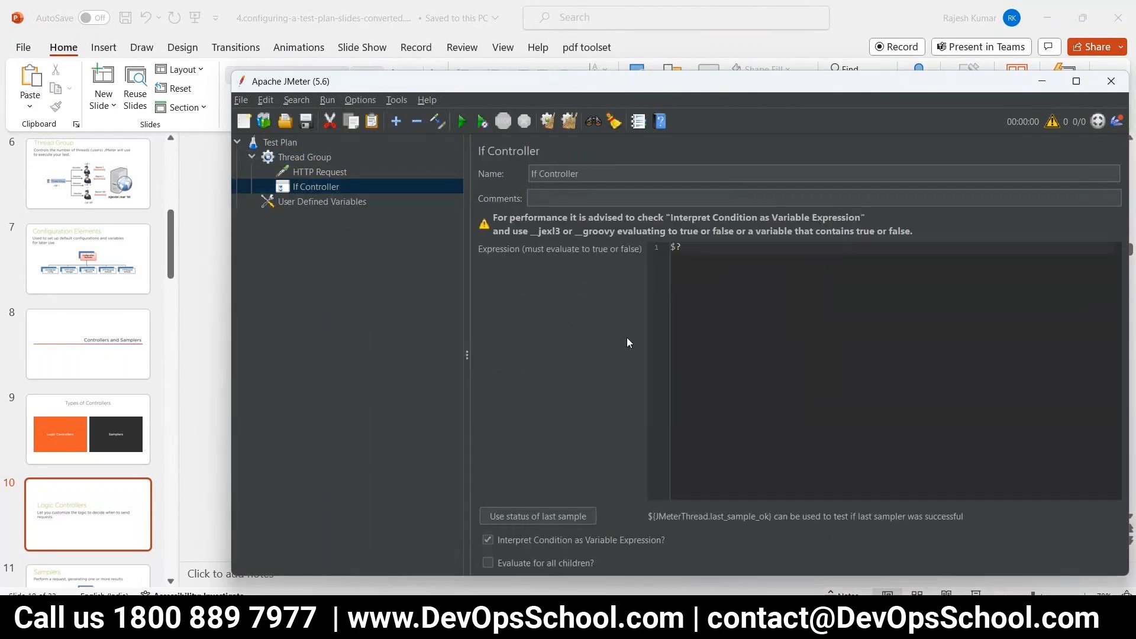
pyautogui.write('$?')
pyautogui.press('BackSpace')
pyautogui.write('{name}')
# - Move the HTTP Request inside the If Controller and check both elements
pyautogui.click(303, 176)
pyautogui.moveTo(313, 187); pyautogui.dragTo(312, 187)
pyautogui.click(309, 172)
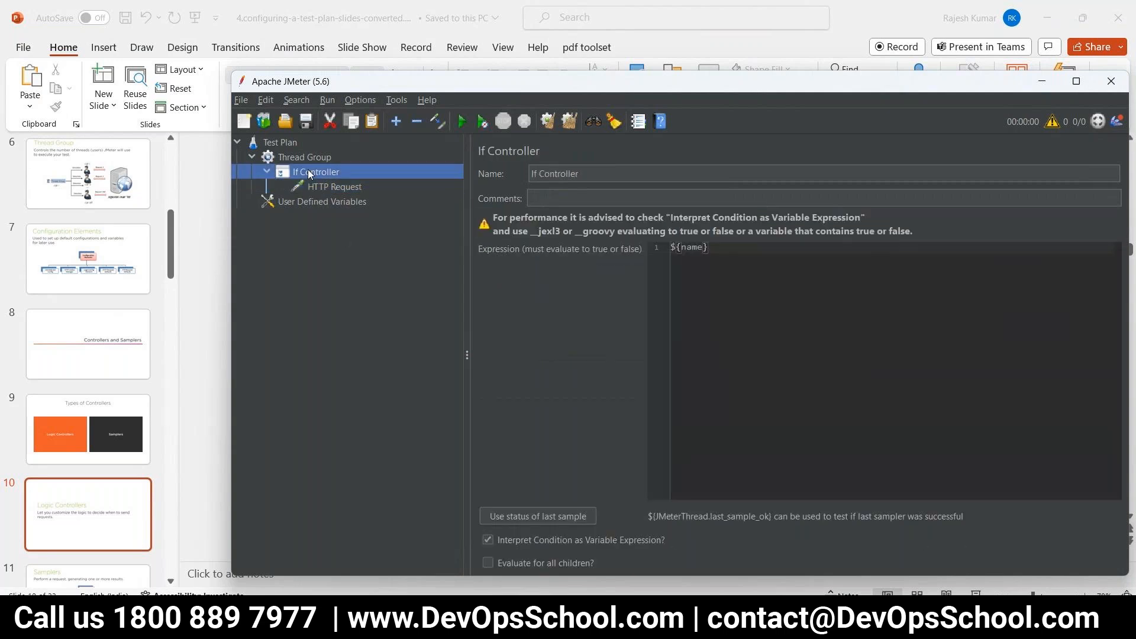
pyautogui.click(349, 189)
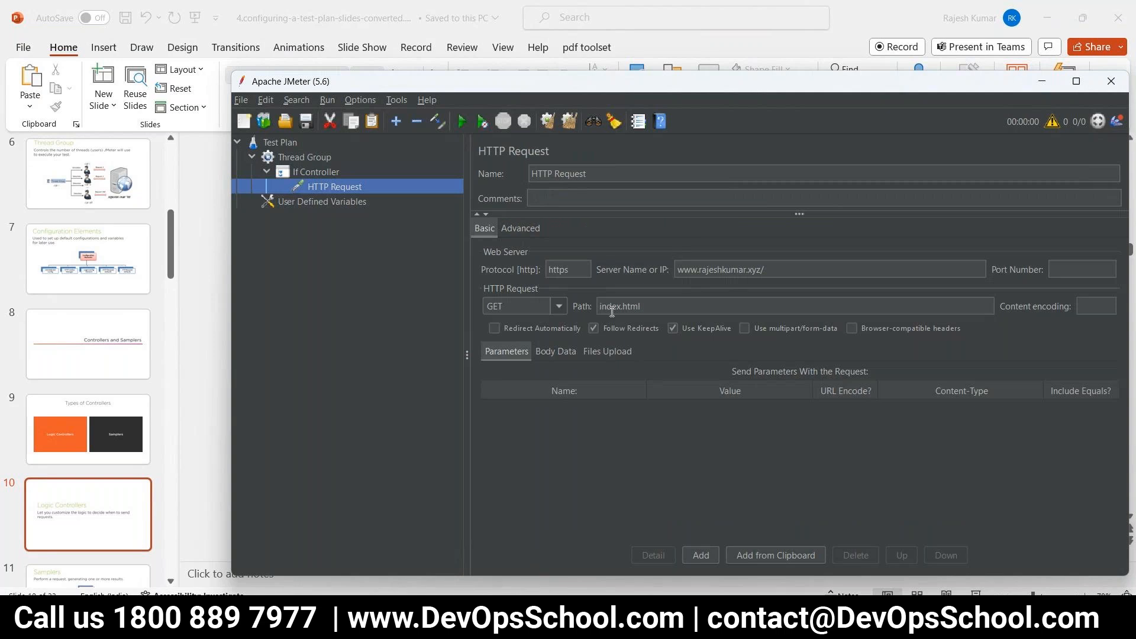
# - Switch to the test plan presentation, present the slides from Logic Controllers through Samplers to Timer, and end the show
pyautogui.moveTo(809, 627)
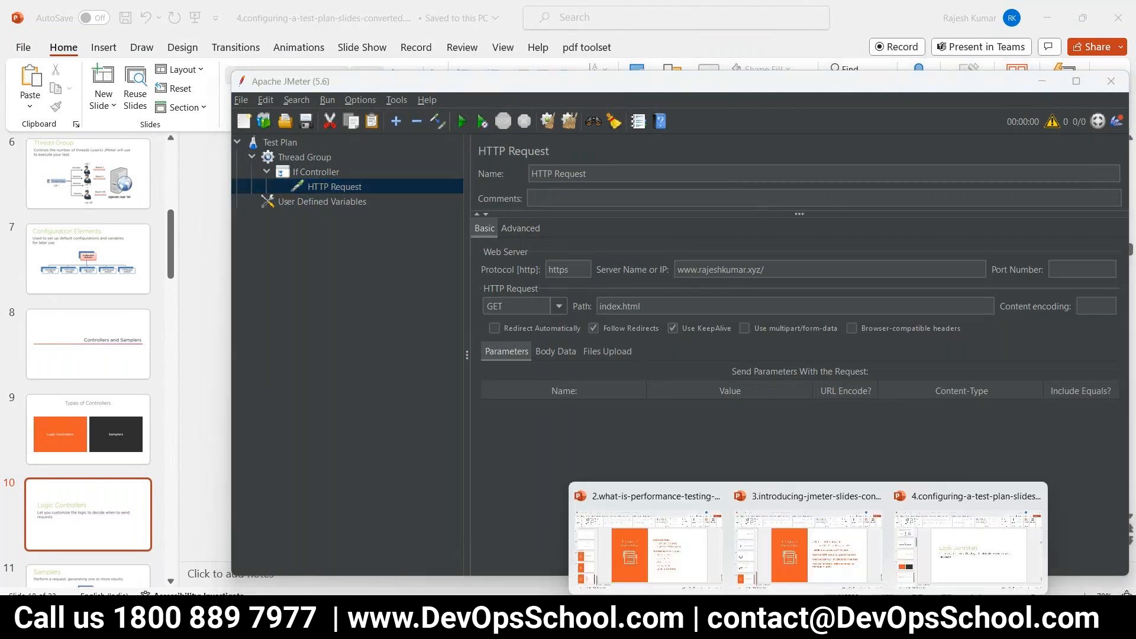
pyautogui.click(920, 558)
pyautogui.click(976, 594)
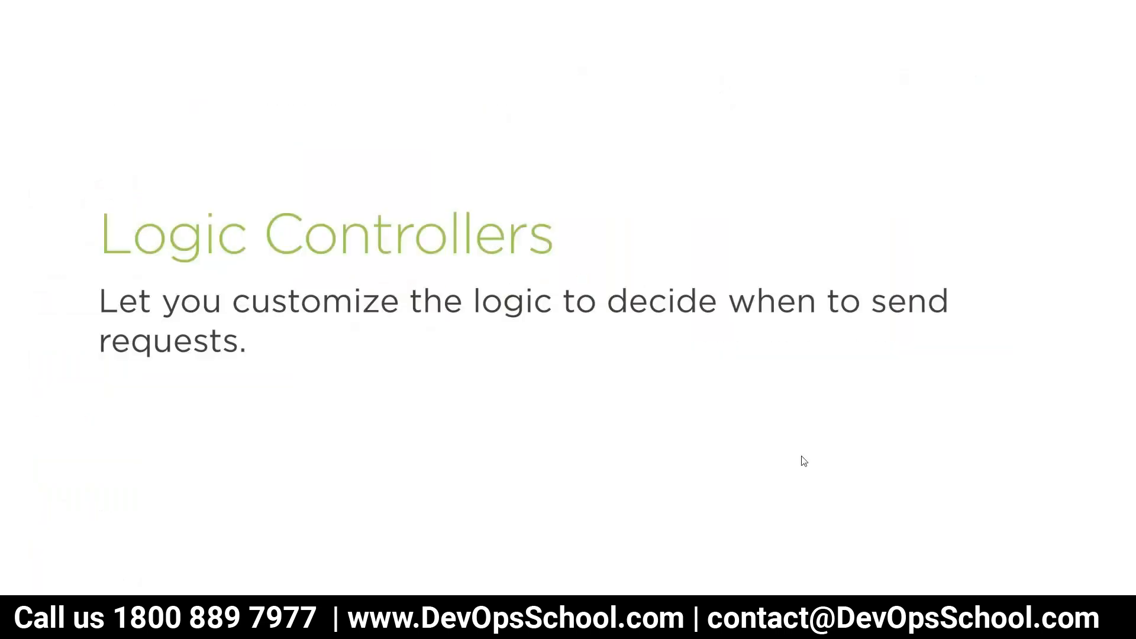
pyautogui.click(802, 459)
pyautogui.click(804, 460)
pyautogui.press('Left')
pyautogui.press('Right')
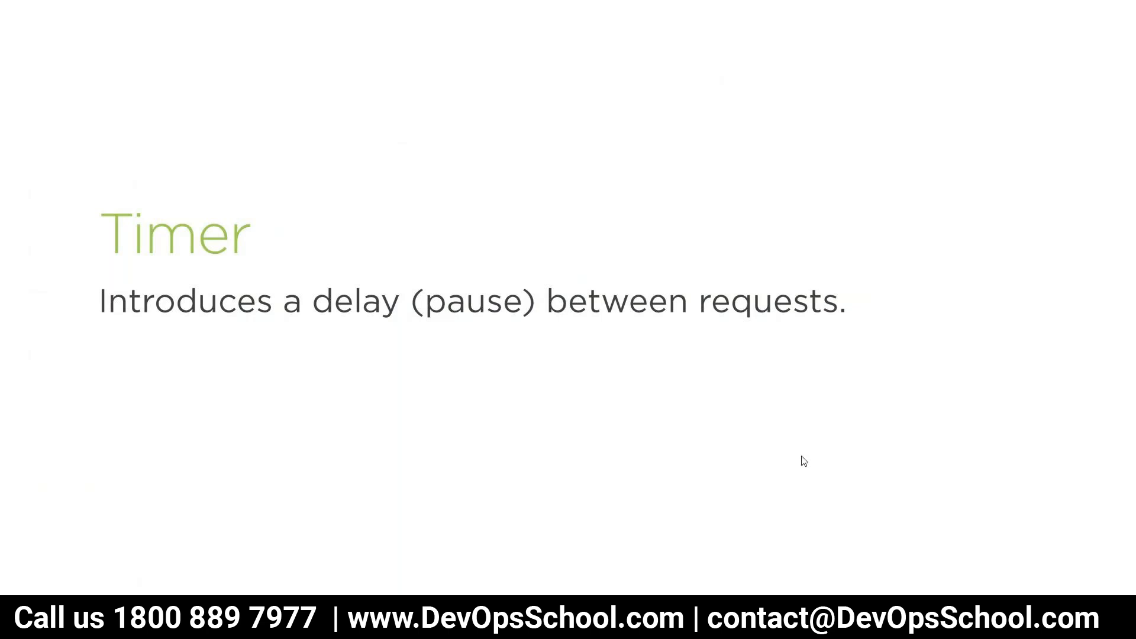
pyautogui.press('Escape')
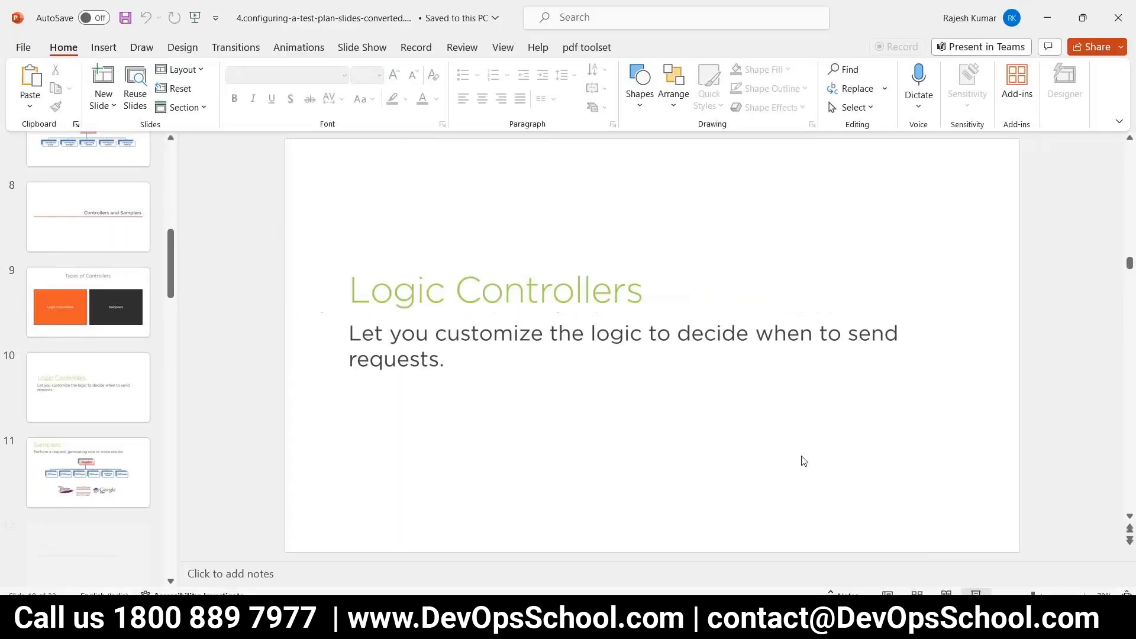
# - Switch back to JMeter and add a Constant Timer to the If Controller, pointing out its thread delay
pyautogui.click(744, 618)
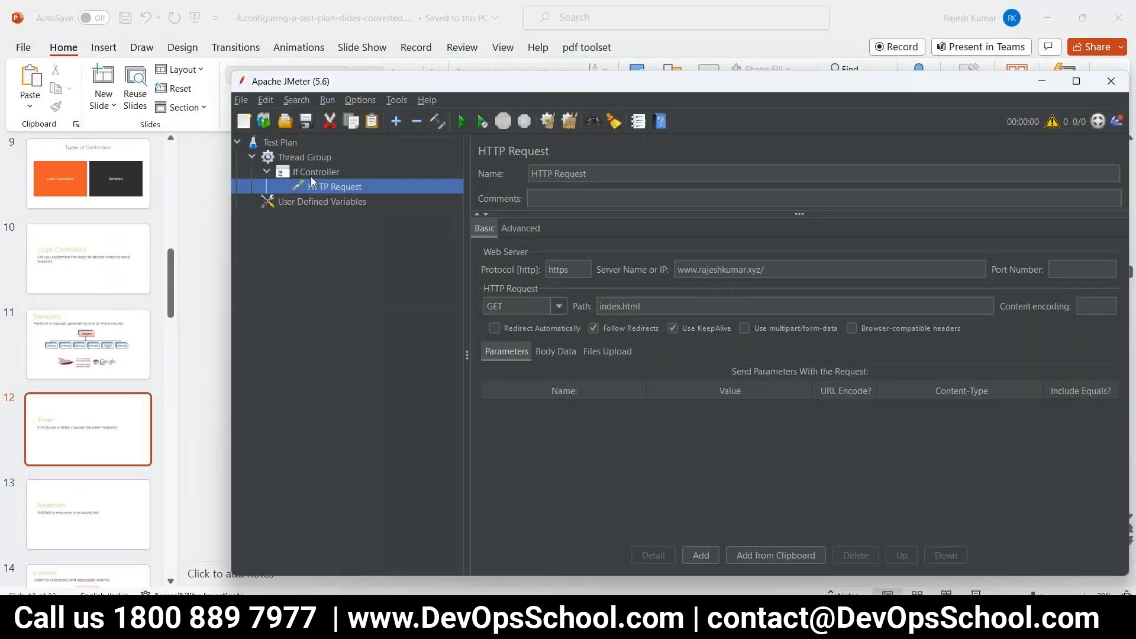
pyautogui.click(317, 175)
pyautogui.rightClick(318, 176)
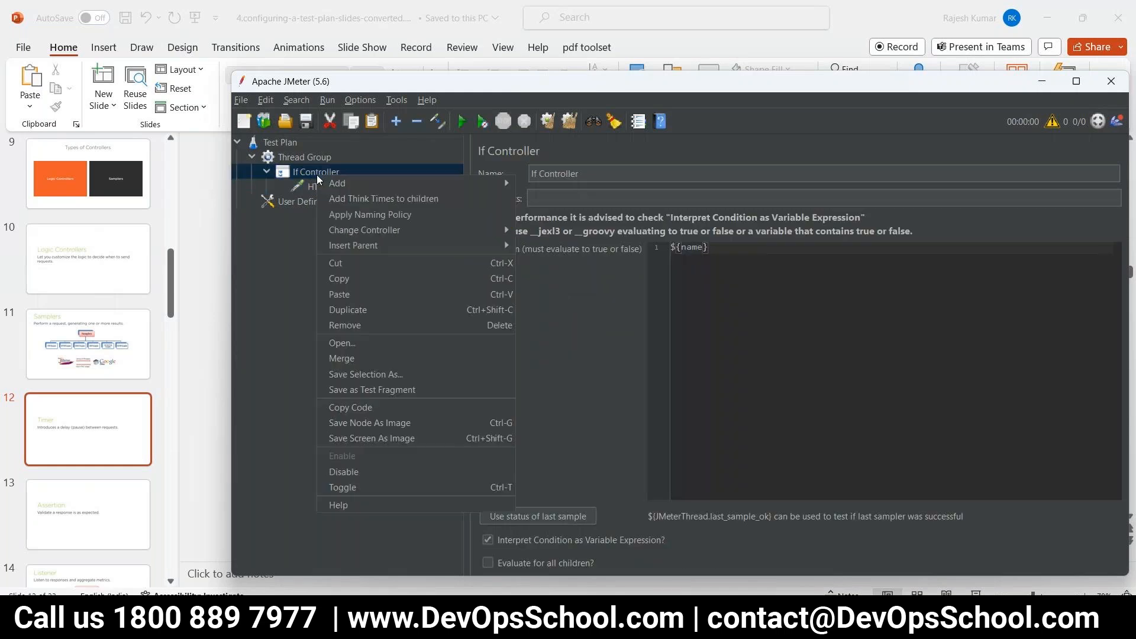
pyautogui.moveTo(342, 182)
pyautogui.moveTo(602, 237)
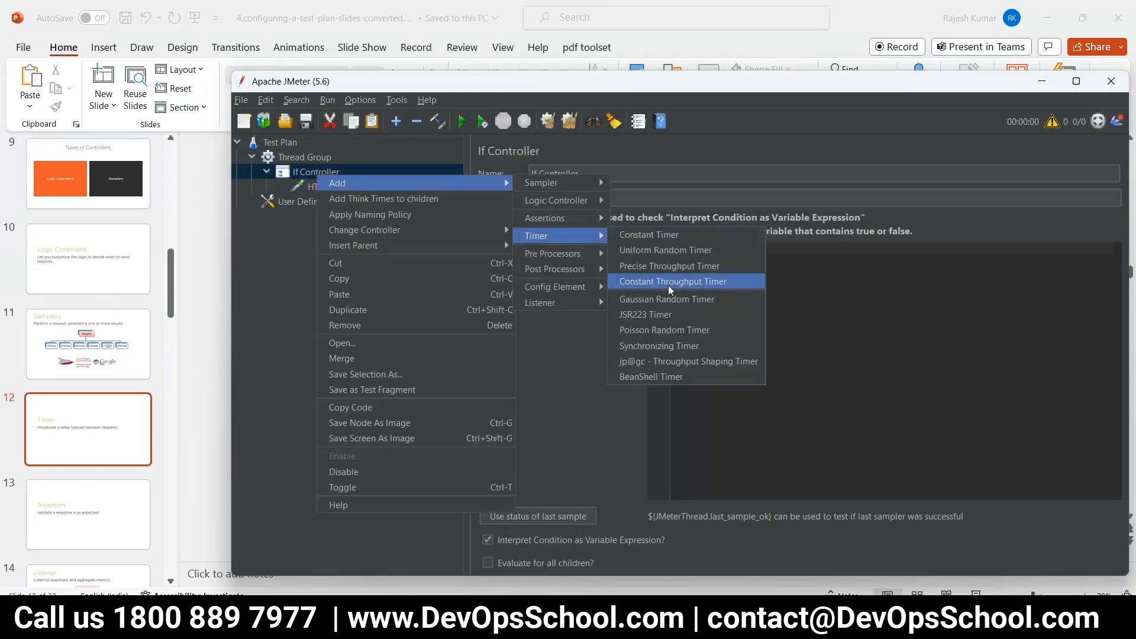
pyautogui.click(642, 235)
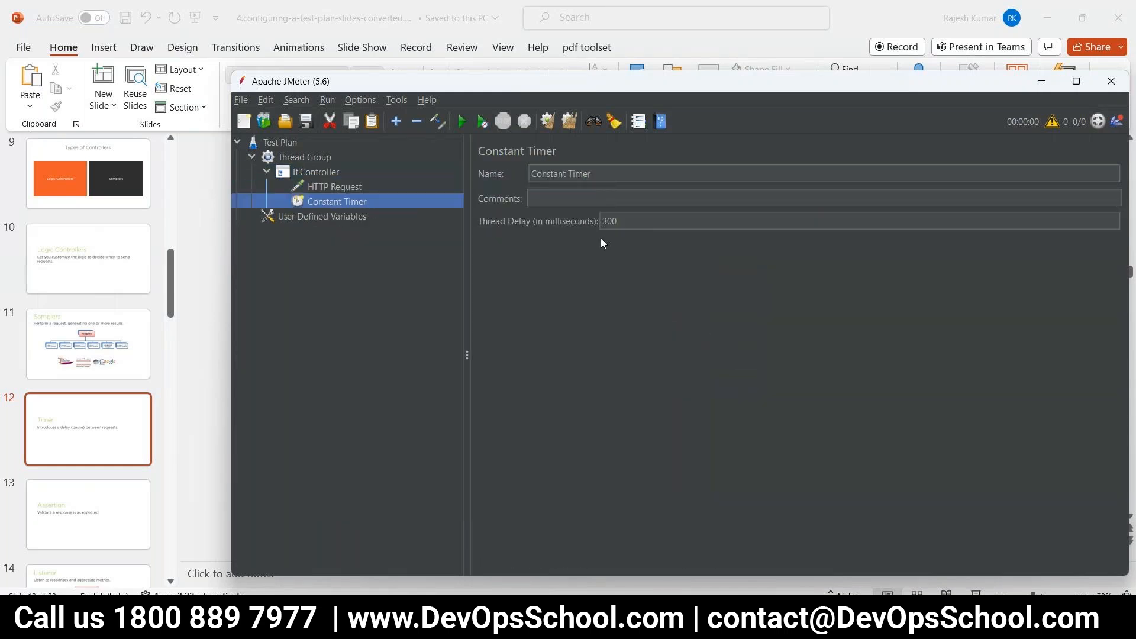
pyautogui.doubleClick(603, 222)
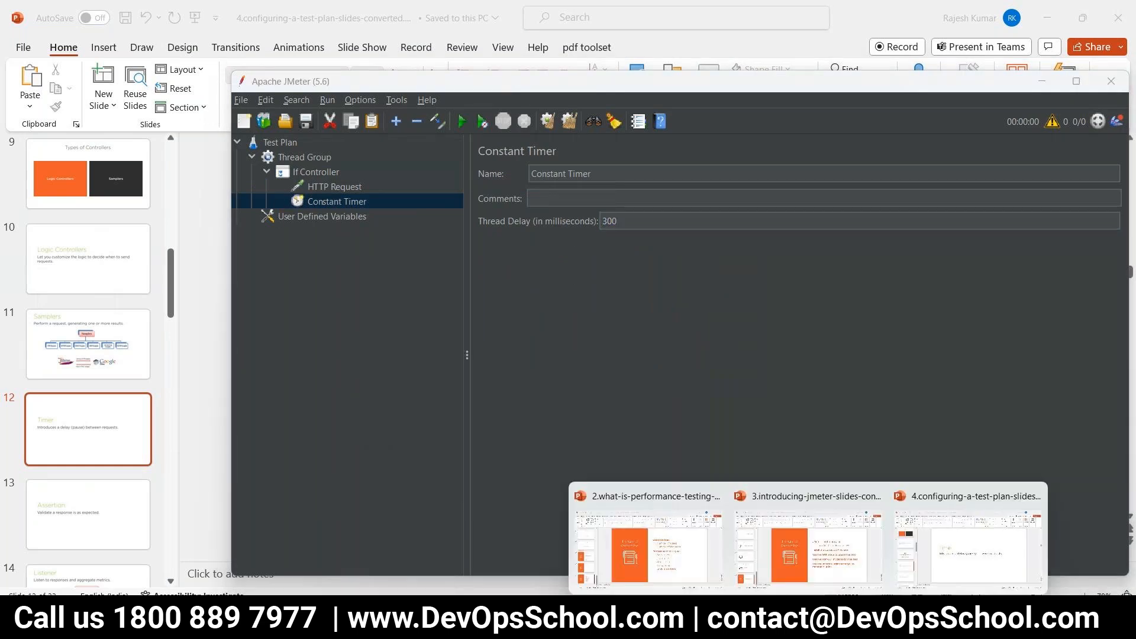
# - Switch to the test plan presentation, present from the Timer slide to the Assertion slide, and end the show
pyautogui.click(931, 560)
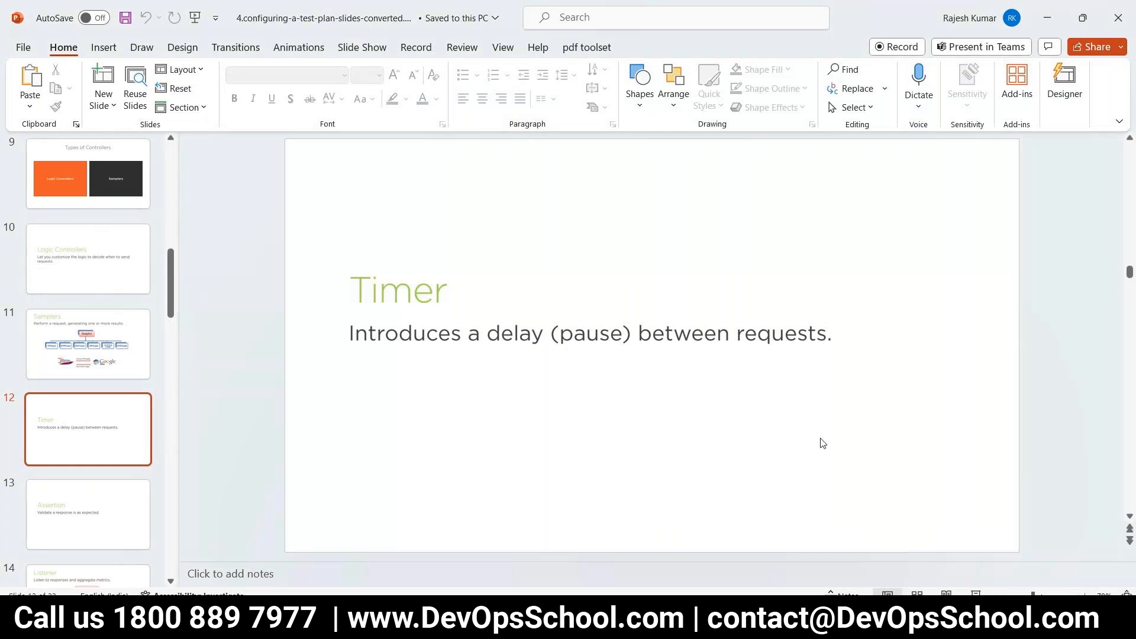
pyautogui.hotkey('shift', 'F5')
pyautogui.click(686, 388)
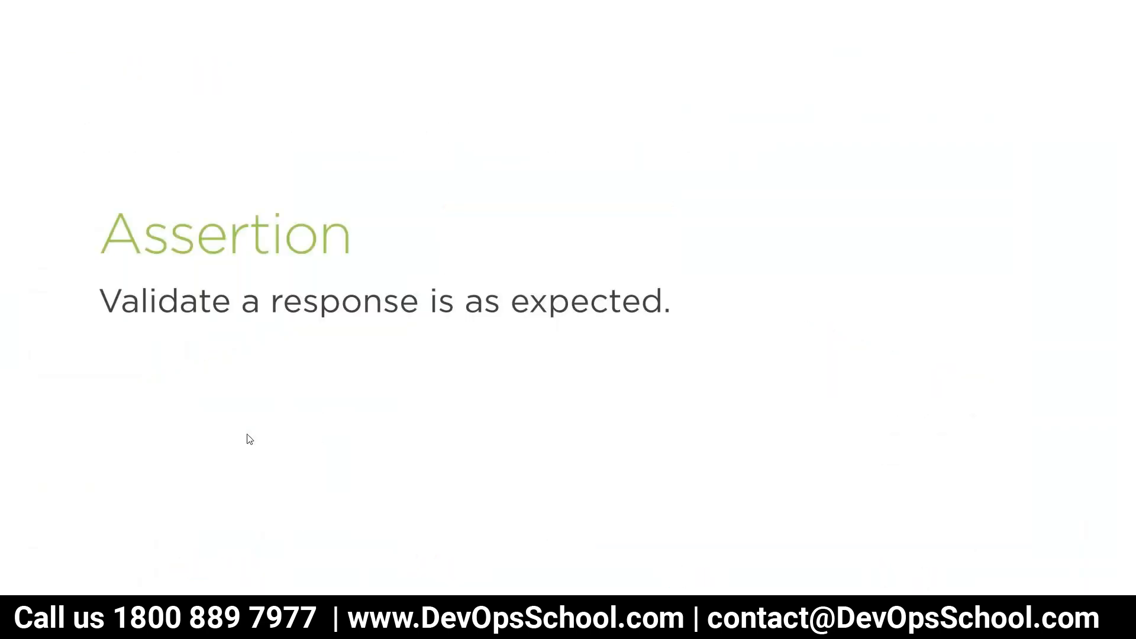
pyautogui.press('Escape')
# - Switch back to JMeter and add a Response Assertion to the Thread Group
pyautogui.moveTo(808, 618)
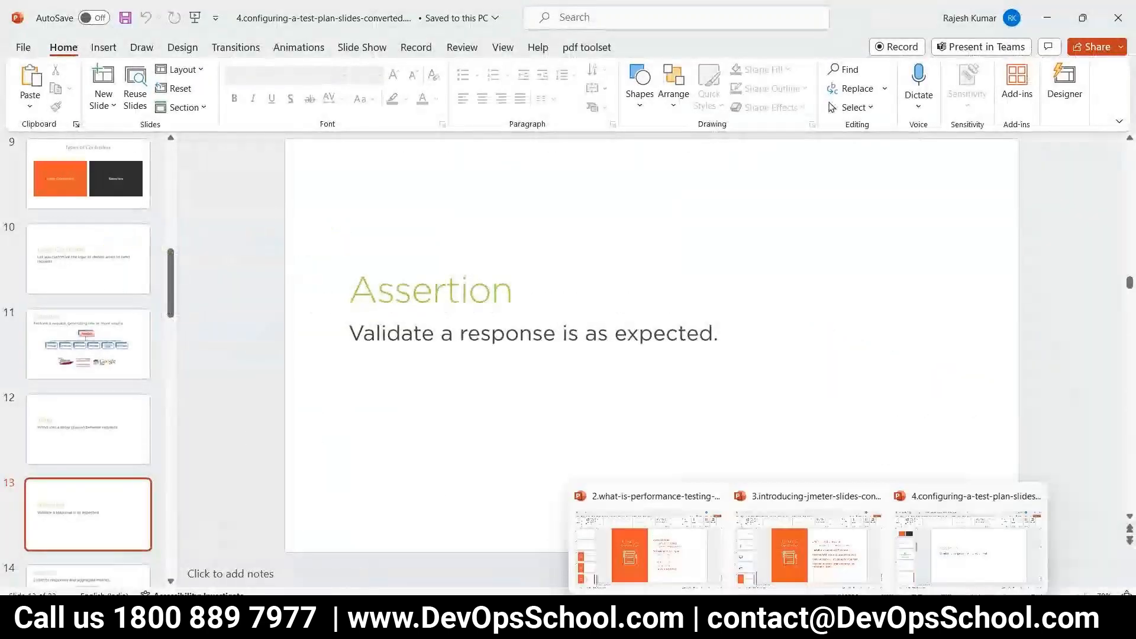
pyautogui.click(774, 617)
pyautogui.click(347, 252)
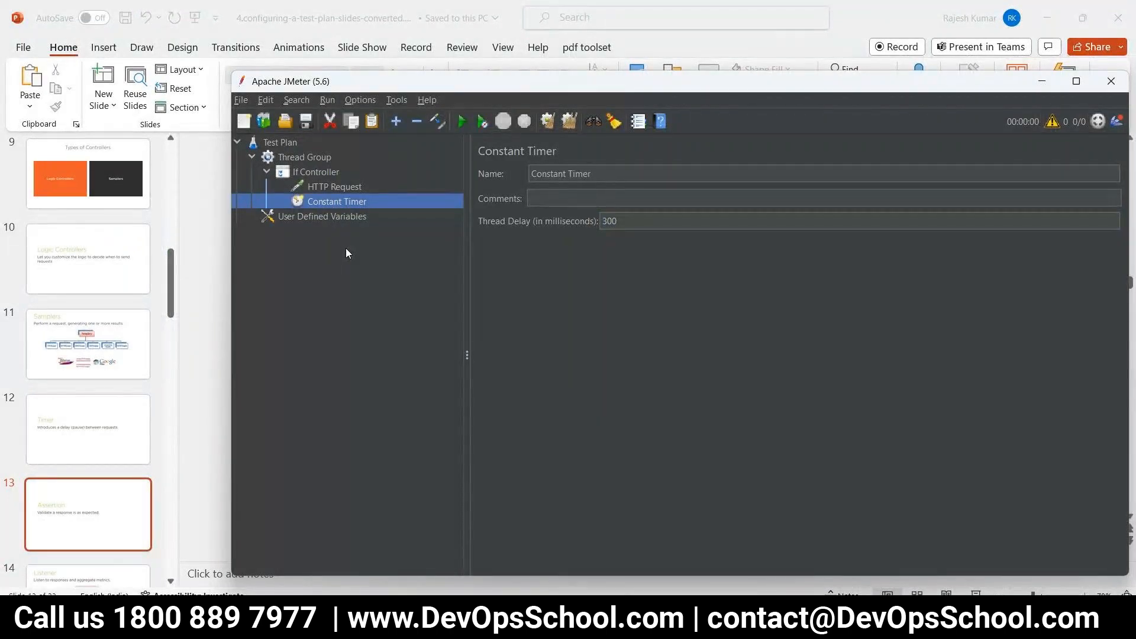
pyautogui.click(303, 157)
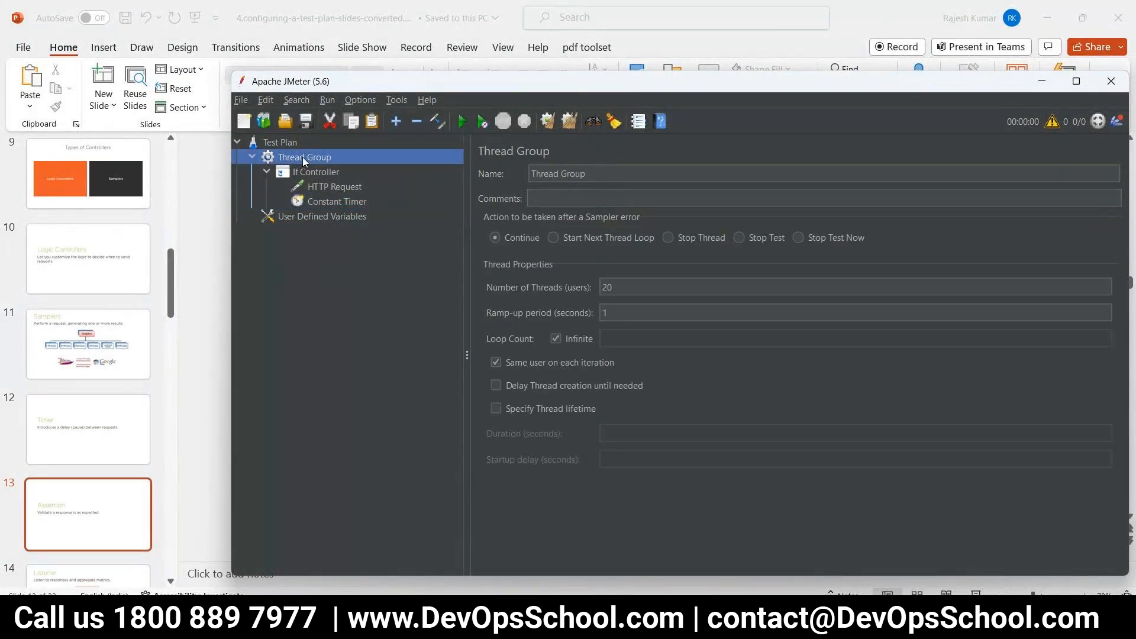
pyautogui.rightClick(303, 157)
pyautogui.moveTo(343, 167)
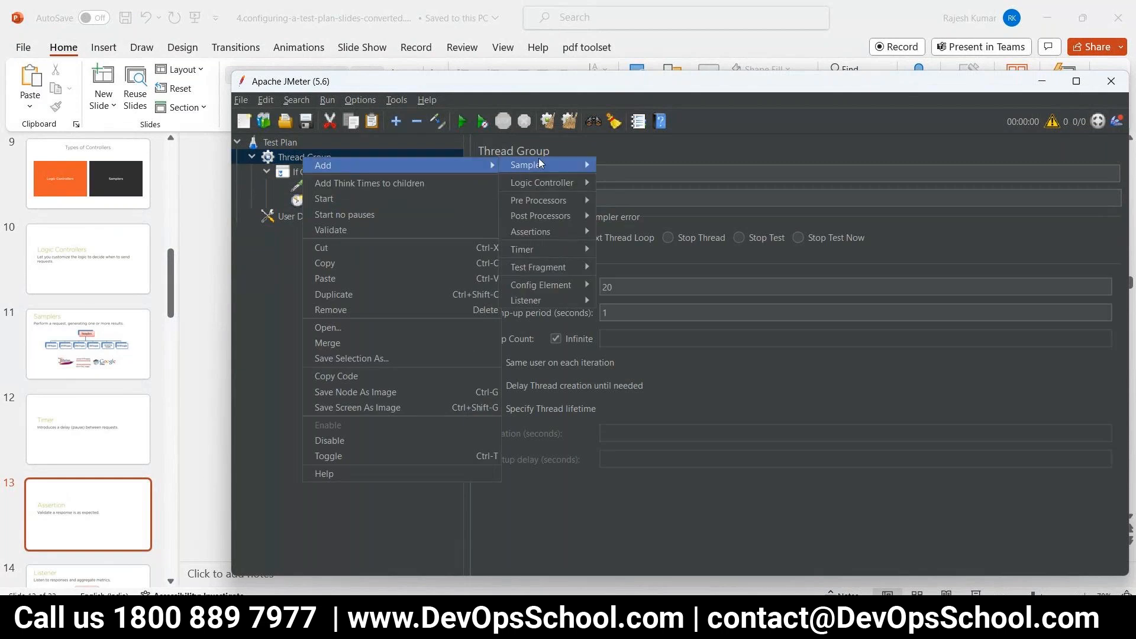
pyautogui.moveTo(548, 231)
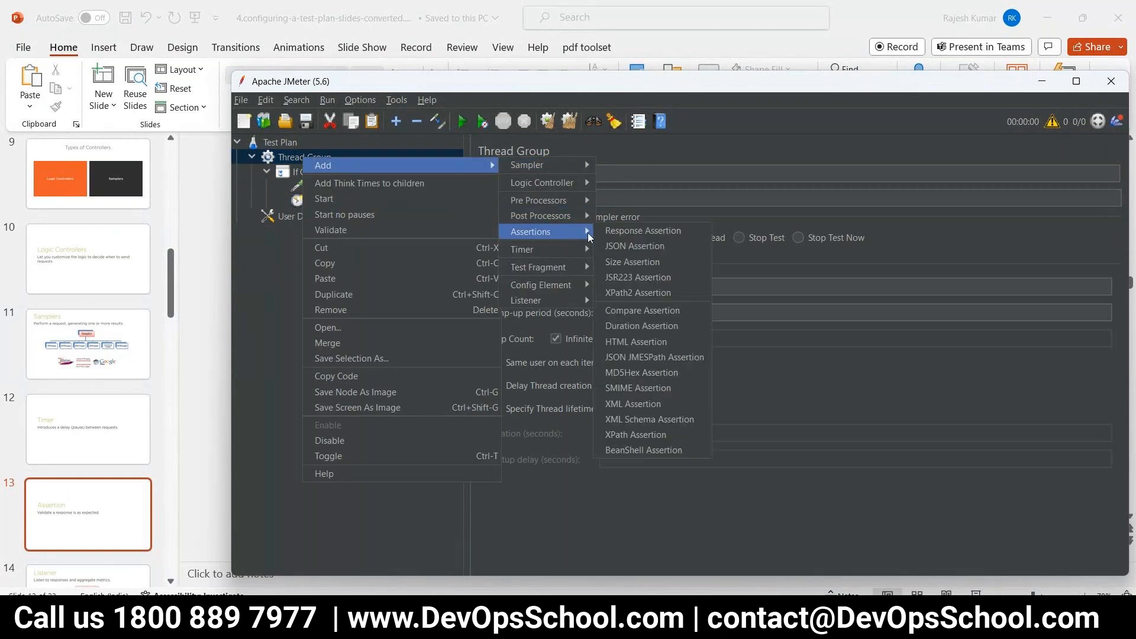
pyautogui.click(629, 232)
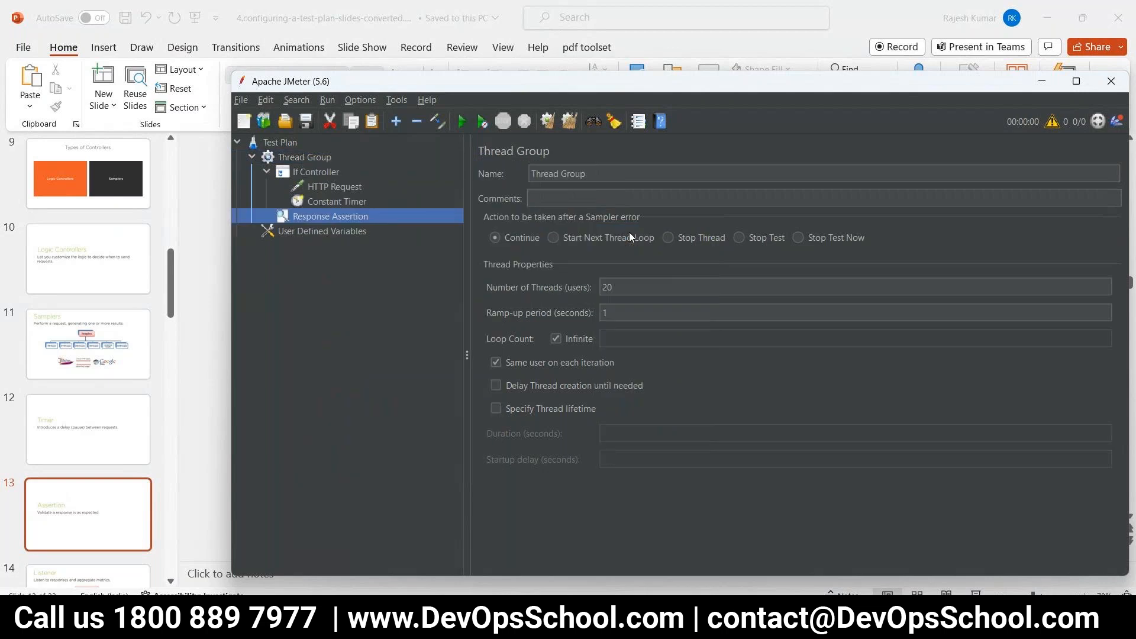
pyautogui.tripleClick(572, 180)
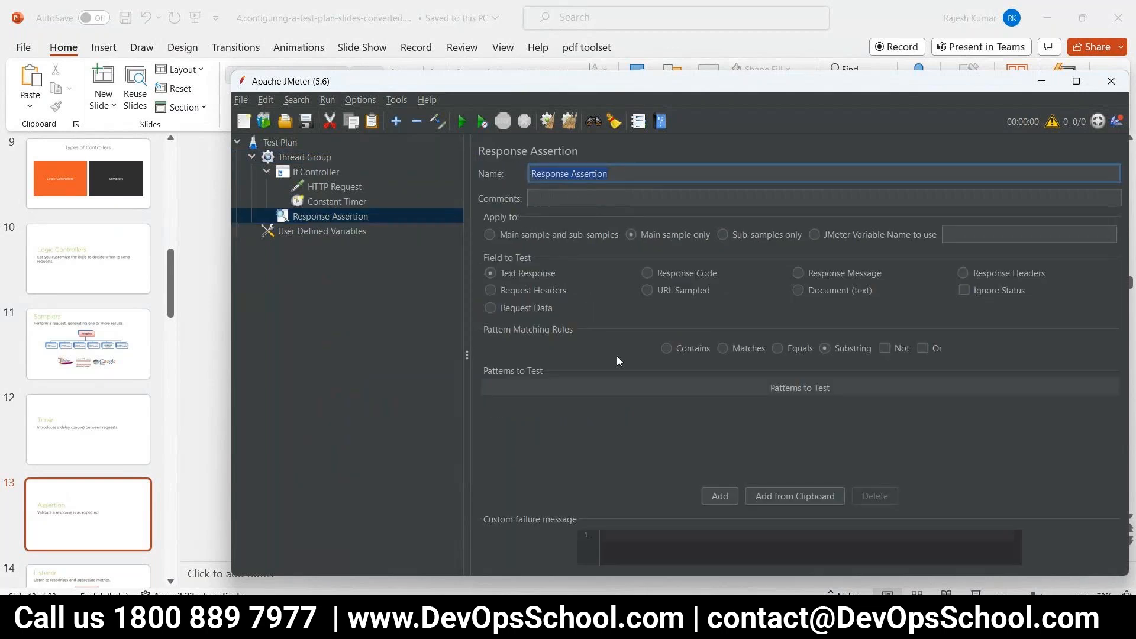
# - Configure the Response Assertion to test the Response Code with the Equals rule and the pattern 200
pyautogui.click(649, 273)
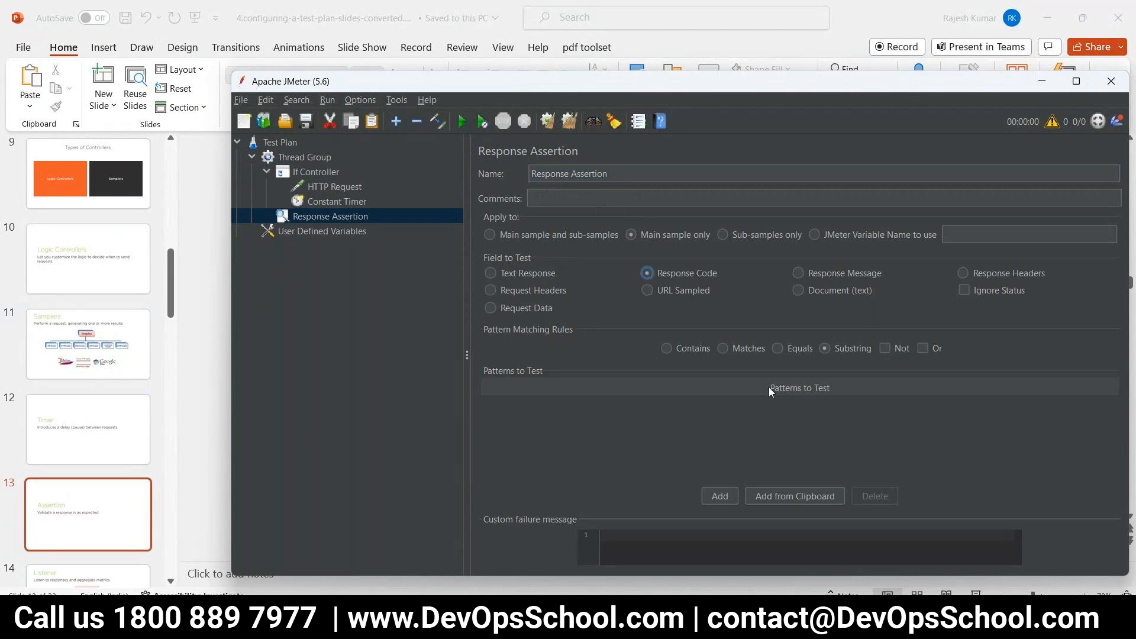
pyautogui.click(778, 349)
pyautogui.click(719, 495)
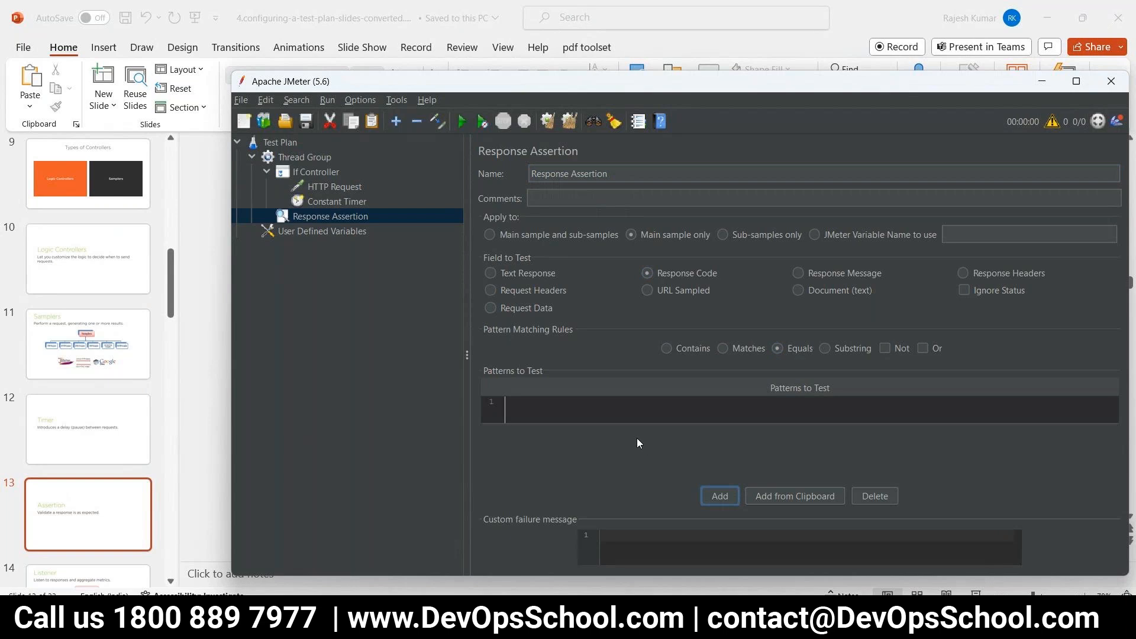
pyautogui.doubleClick(631, 418)
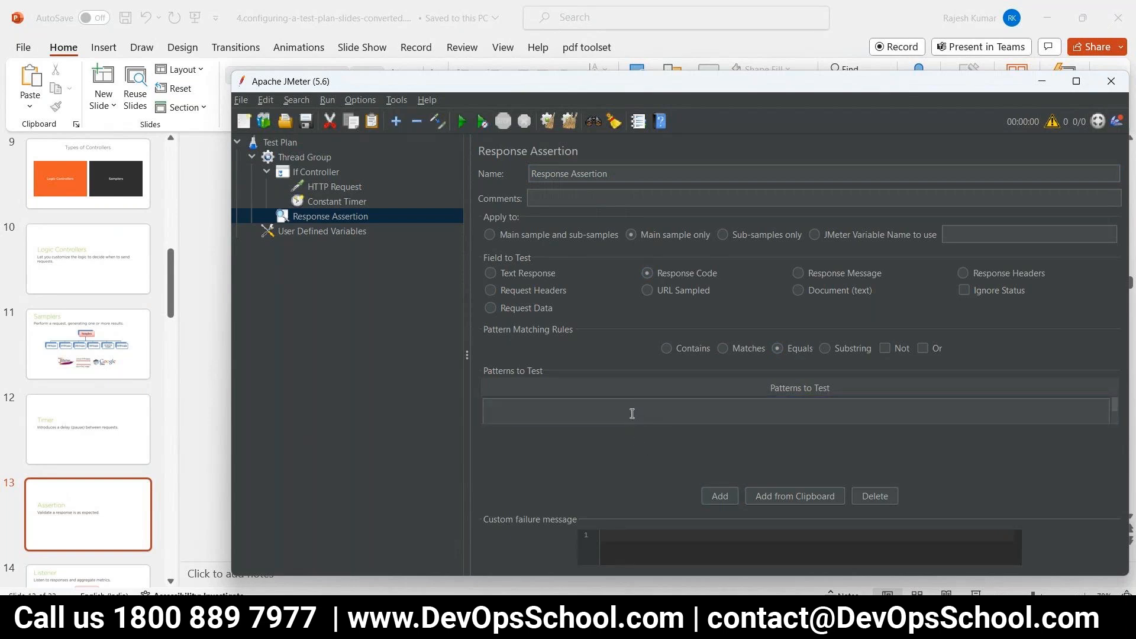
pyautogui.write('200')
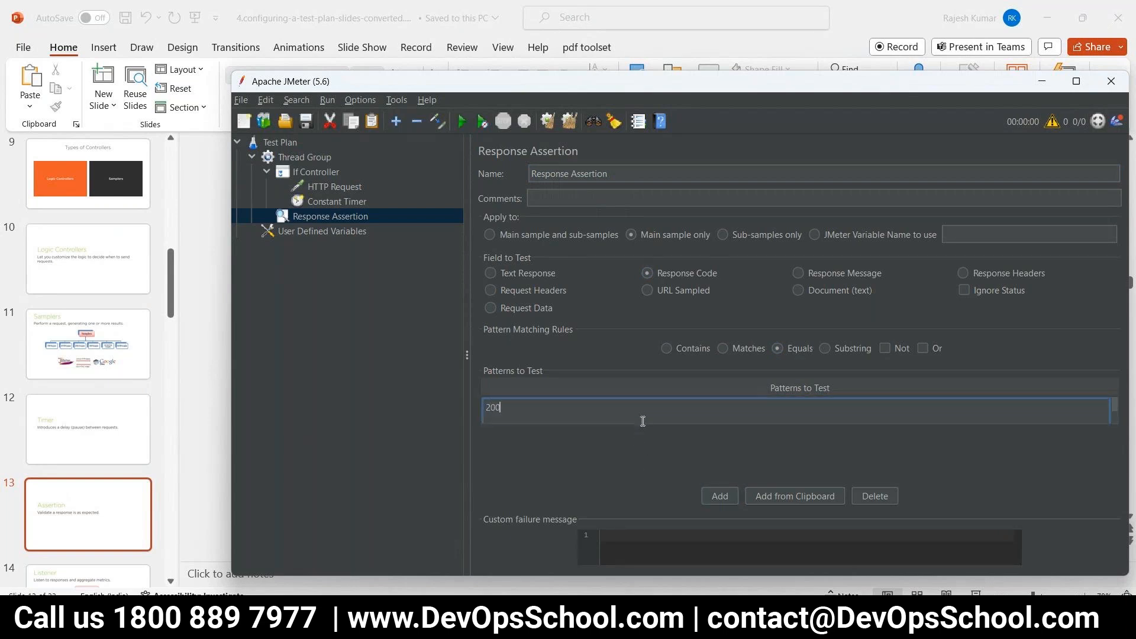
pyautogui.click(641, 460)
pyautogui.click(432, 419)
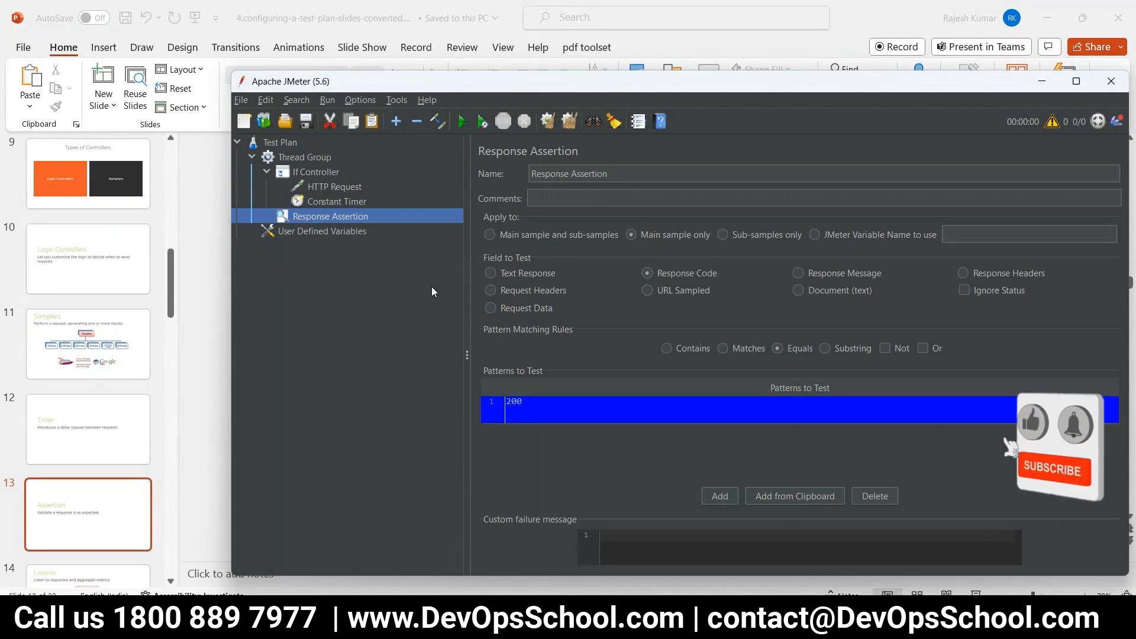
# - Switch to the test plan presentation, present the second Components of a Test Script slide, and end the show
pyautogui.click(808, 620)
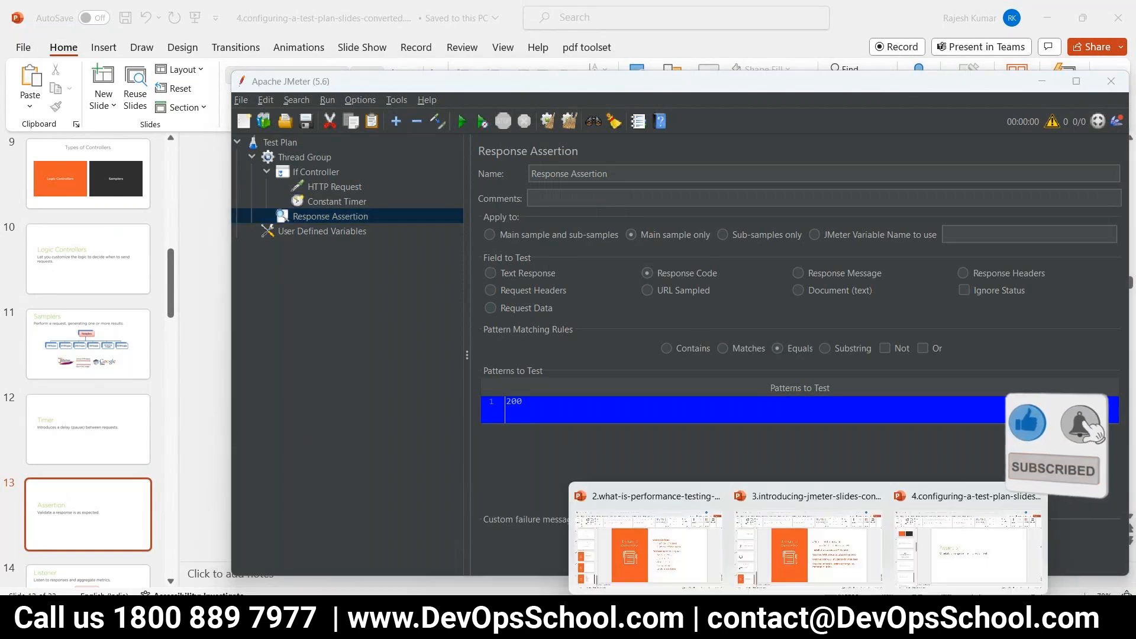
pyautogui.click(302, 320)
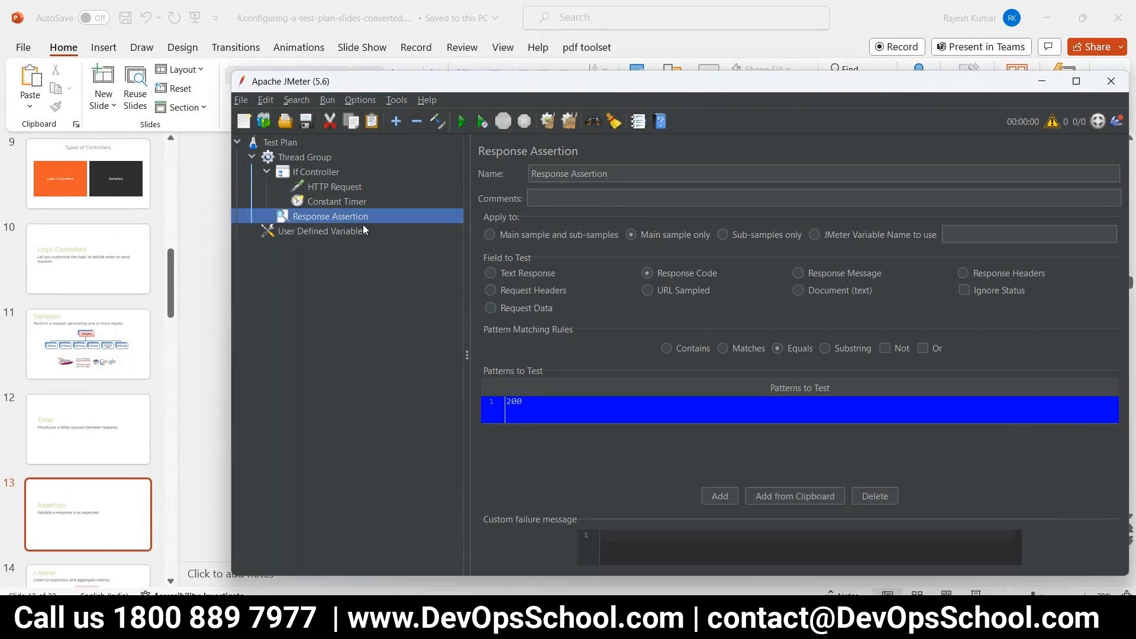
pyautogui.click(808, 620)
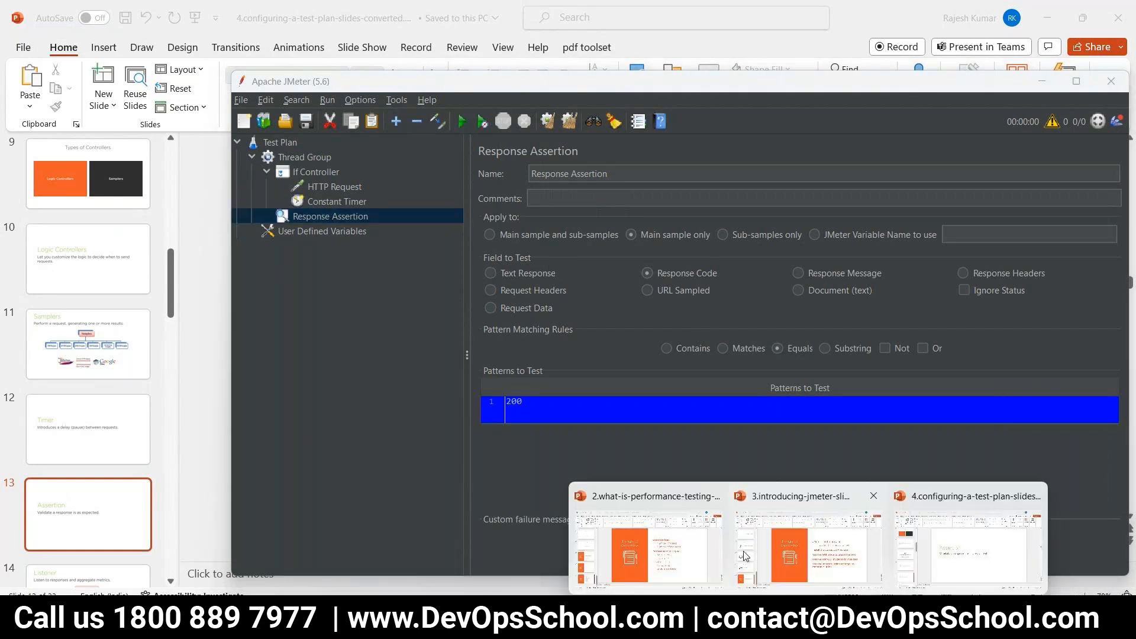
pyautogui.click(976, 550)
pyautogui.scroll(4, 769, 473)
pyautogui.scroll(4, 149, 348)
pyautogui.click(150, 324)
pyautogui.click(119, 183)
pyautogui.scroll(1, 121, 300)
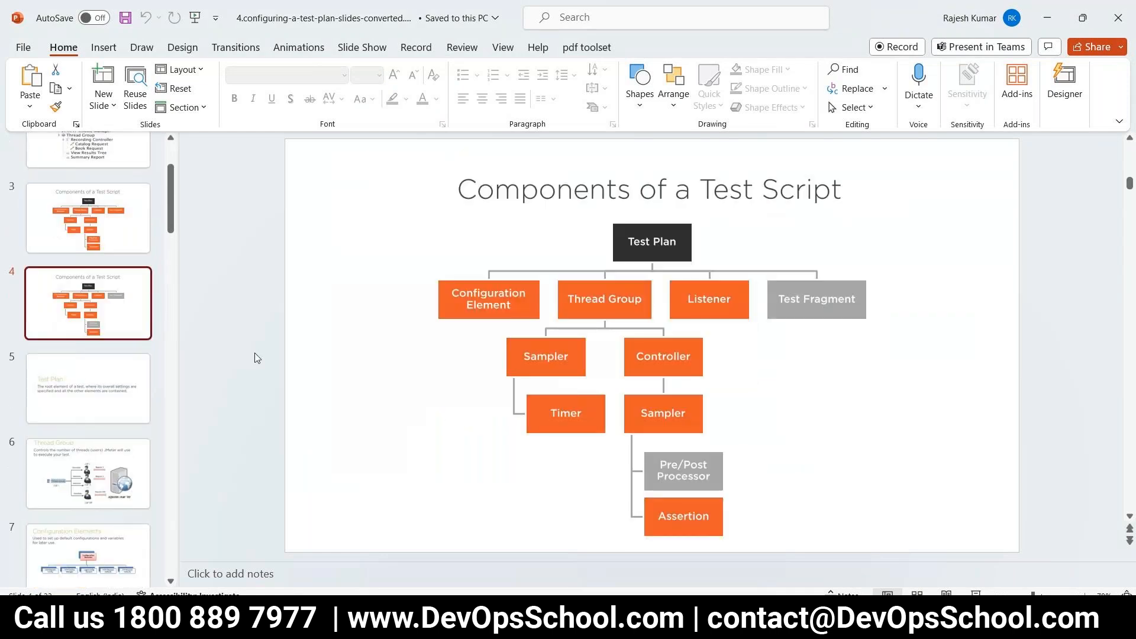
pyautogui.click(977, 593)
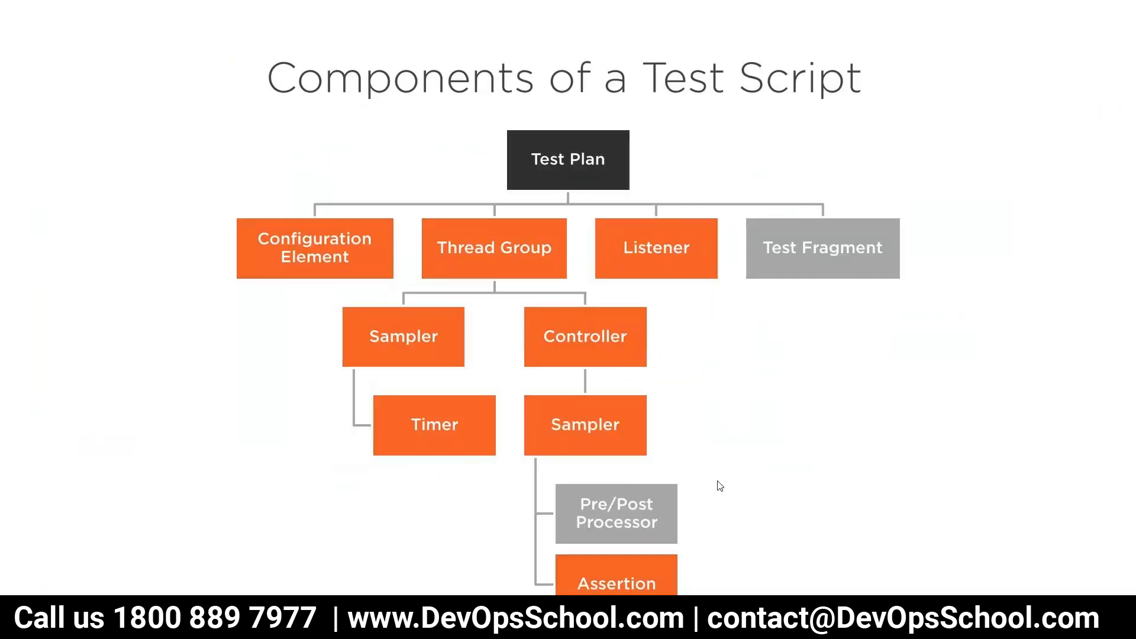
pyautogui.press('Escape')
# - Capture the Components of a Test Script diagram with the Snipping Tool and open the snip for annotation
pyautogui.click(776, 620)
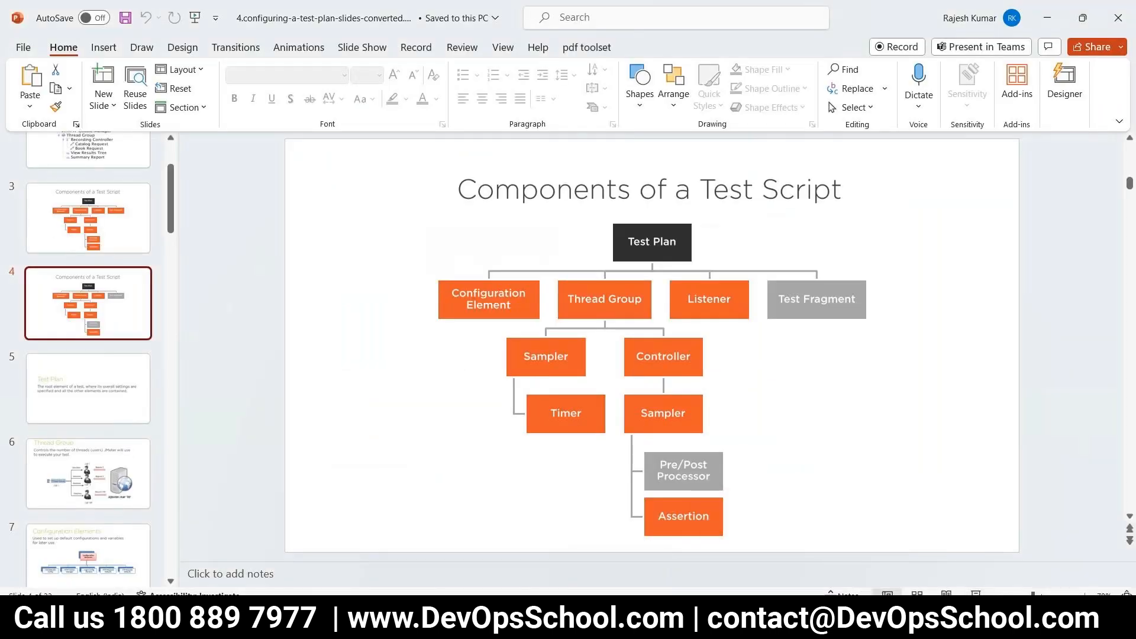
pyautogui.hotkey('ctrl', 'n')
pyautogui.moveTo(389, 163); pyautogui.dragTo(962, 601)
pyautogui.moveTo(840, 620)
pyautogui.doubleClick(676, 209)
# - Circle Test Plan, Configuration Element and Thread Group in red on the snip, and draw connecting strokes down to Controller
pyautogui.moveTo(573, 154)
pyautogui.mouseDown()
pyautogui.moveTo(504, 160)
pyautogui.moveTo(486, 180)
pyautogui.moveTo(508, 156)
pyautogui.mouseUp()
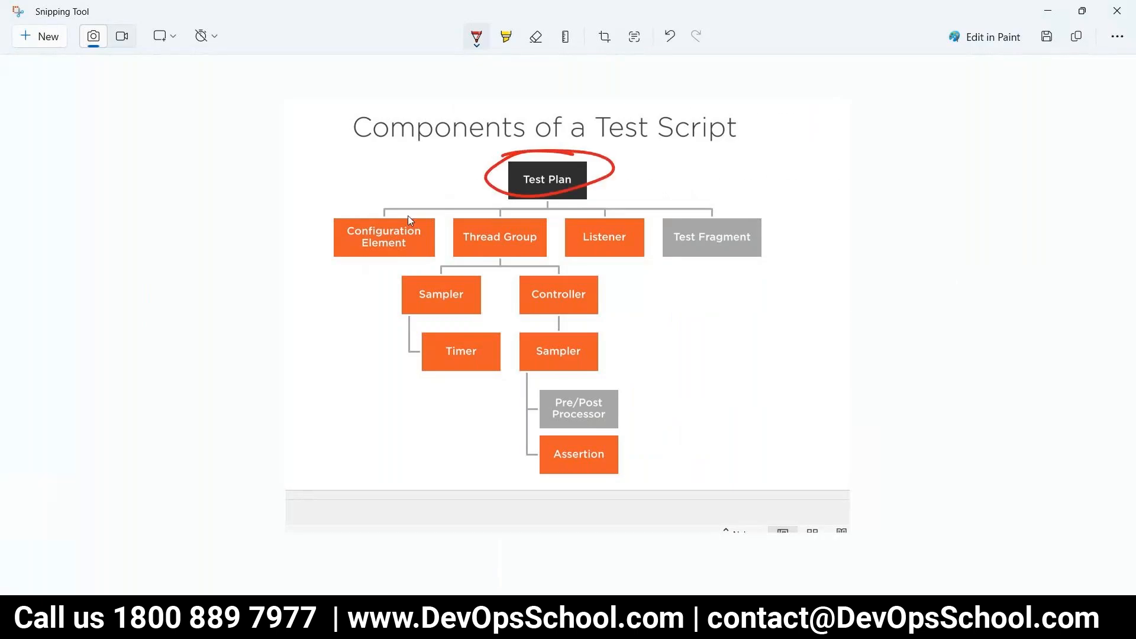
pyautogui.moveTo(513, 188)
pyautogui.mouseDown()
pyautogui.moveTo(405, 205)
pyautogui.moveTo(432, 260)
pyautogui.moveTo(435, 240)
pyautogui.mouseUp()
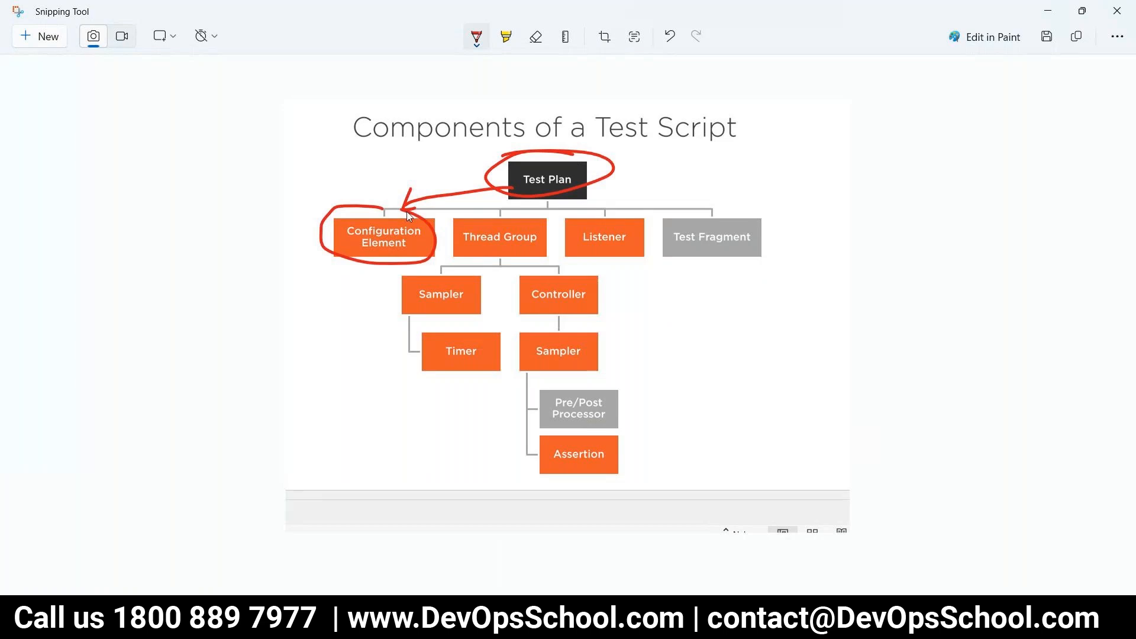
pyautogui.moveTo(499, 217)
pyautogui.mouseDown()
pyautogui.moveTo(465, 268)
pyautogui.moveTo(488, 224)
pyautogui.mouseUp()
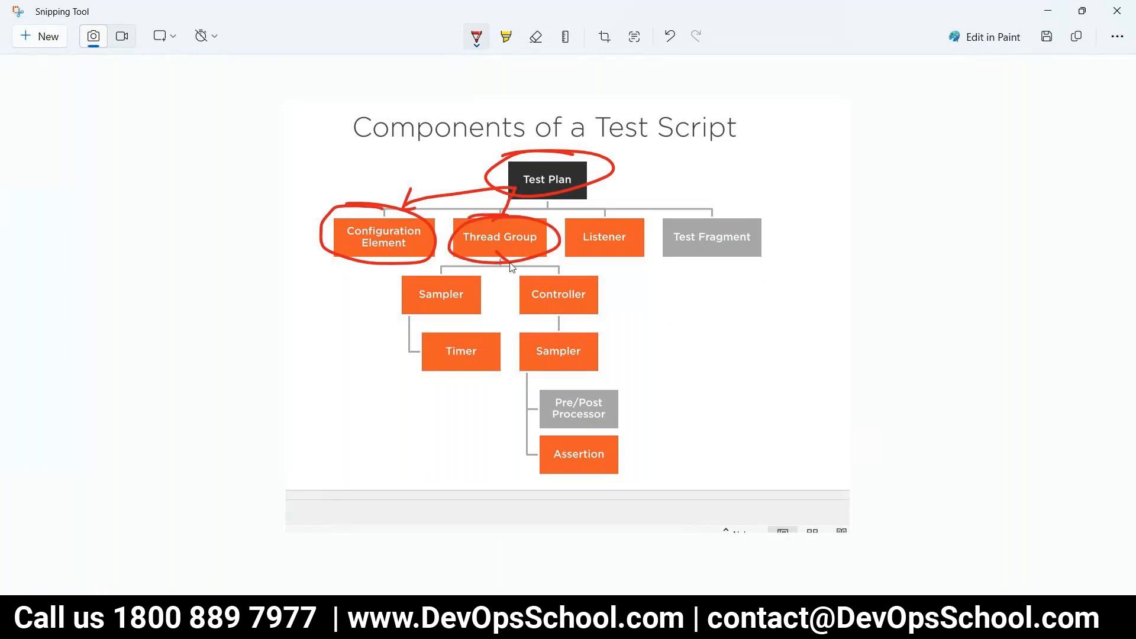
pyautogui.moveTo(520, 284); pyautogui.dragTo(541, 273)
# - Circle the Sampler under Controller, undo the stray stroke, and draw a line to a handwritten T with an arrow to Assertion
pyautogui.moveTo(591, 335)
pyautogui.mouseDown()
pyautogui.moveTo(604, 355)
pyautogui.moveTo(588, 339)
pyautogui.moveTo(638, 346)
pyautogui.mouseUp()
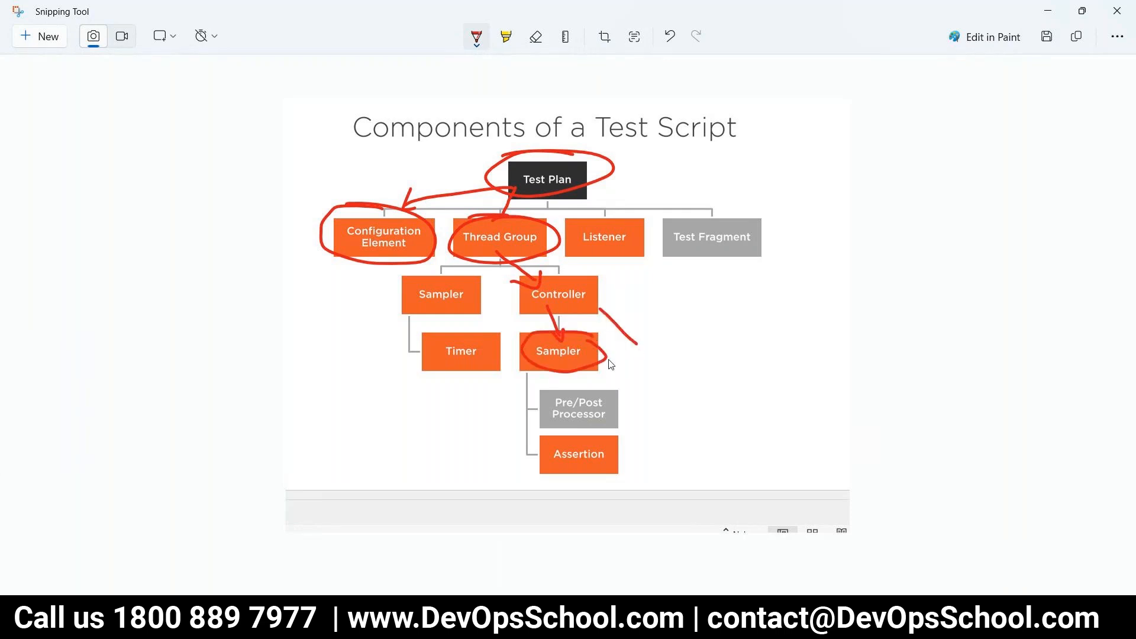
pyautogui.hotkey('ctrl', 'z')
pyautogui.hotkey('ctrl', 'z')
pyautogui.moveTo(601, 354)
pyautogui.mouseDown()
pyautogui.moveTo(634, 376)
pyautogui.moveTo(663, 357)
pyautogui.mouseUp()
pyautogui.moveTo(656, 359)
pyautogui.mouseDown()
pyautogui.moveTo(680, 423)
pyautogui.moveTo(618, 454)
pyautogui.moveTo(640, 459)
pyautogui.mouseUp()
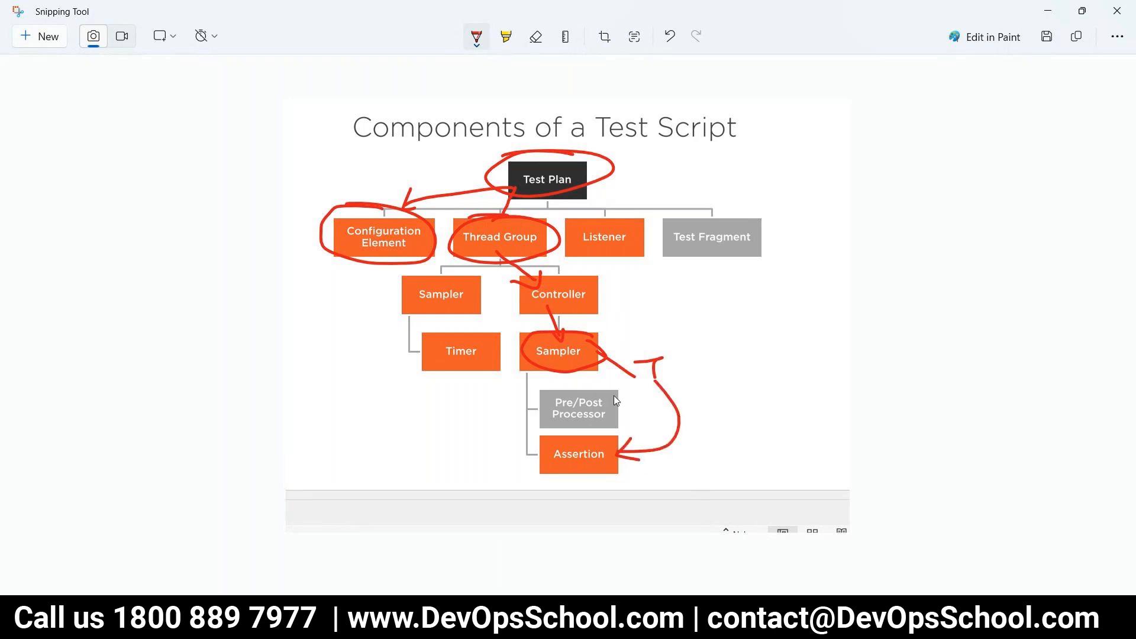
# - Switch to JMeter and review the Response Assertion's place in the test plan tree
pyautogui.click(809, 620)
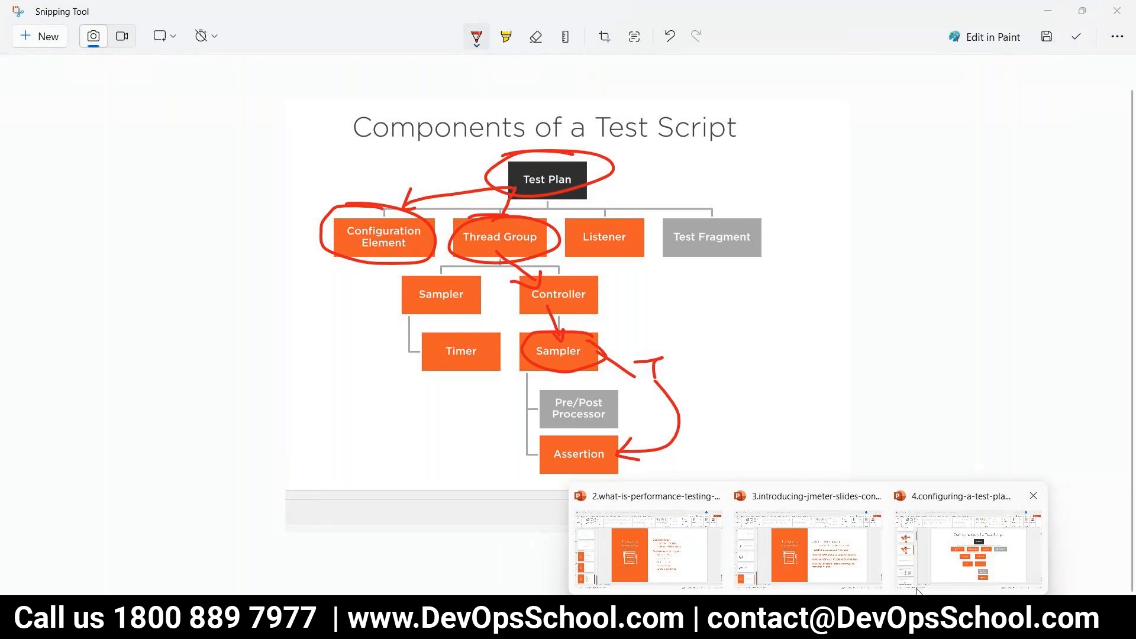
pyautogui.click(840, 620)
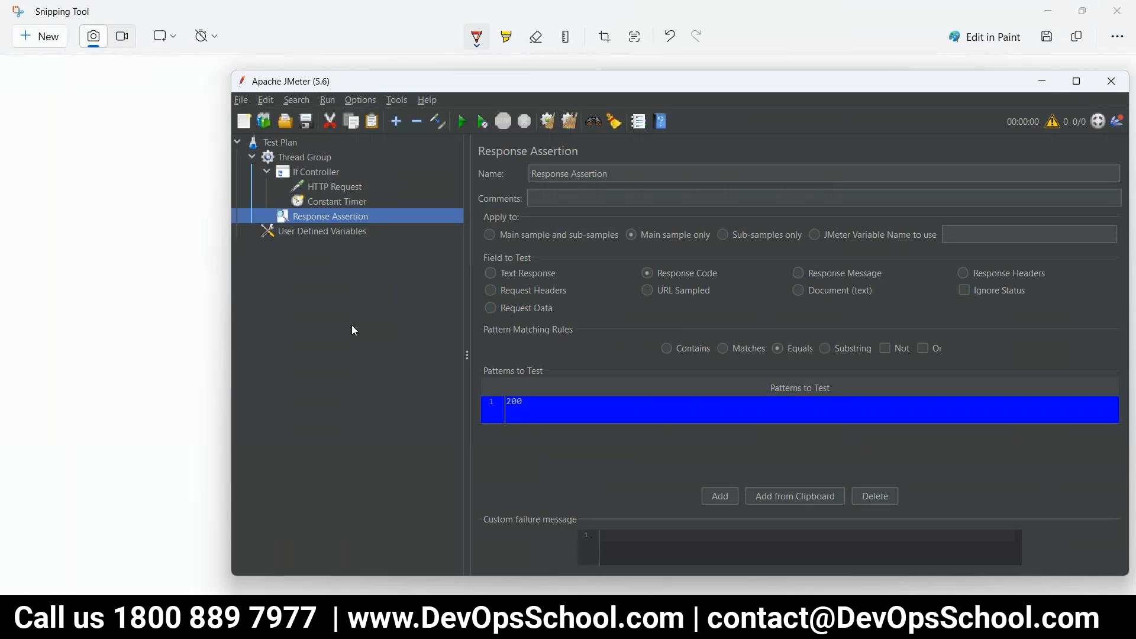
pyautogui.click(677, 620)
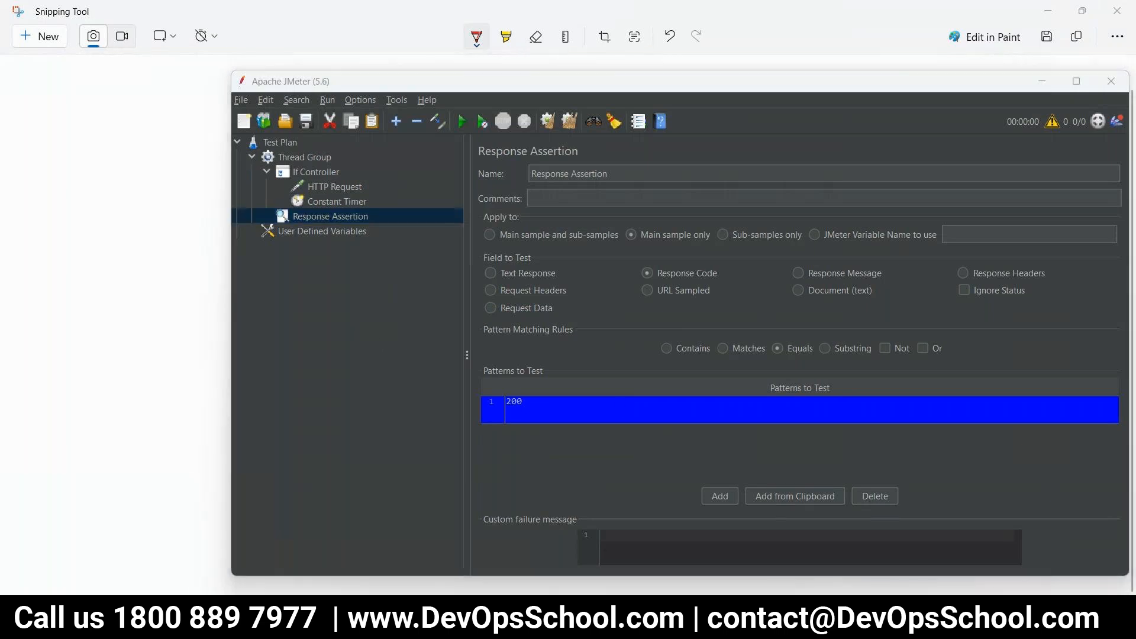
pyautogui.moveTo(821, 564)
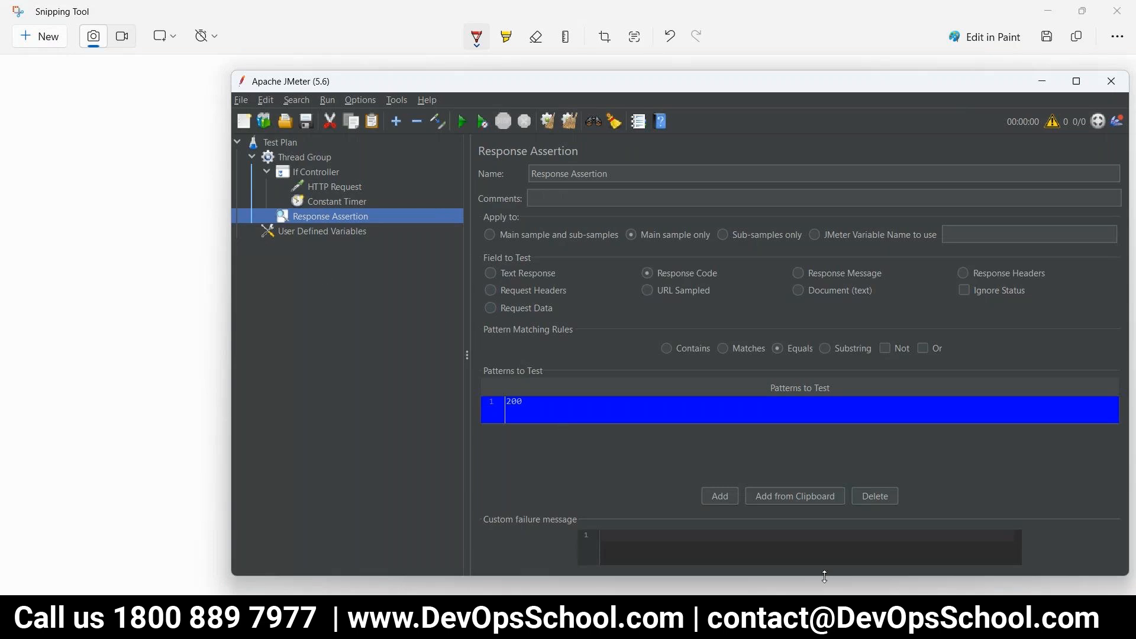
# - Switch to the test plan presentation and browse from the Configuration Elements slide to the Listener slide
pyautogui.click(809, 626)
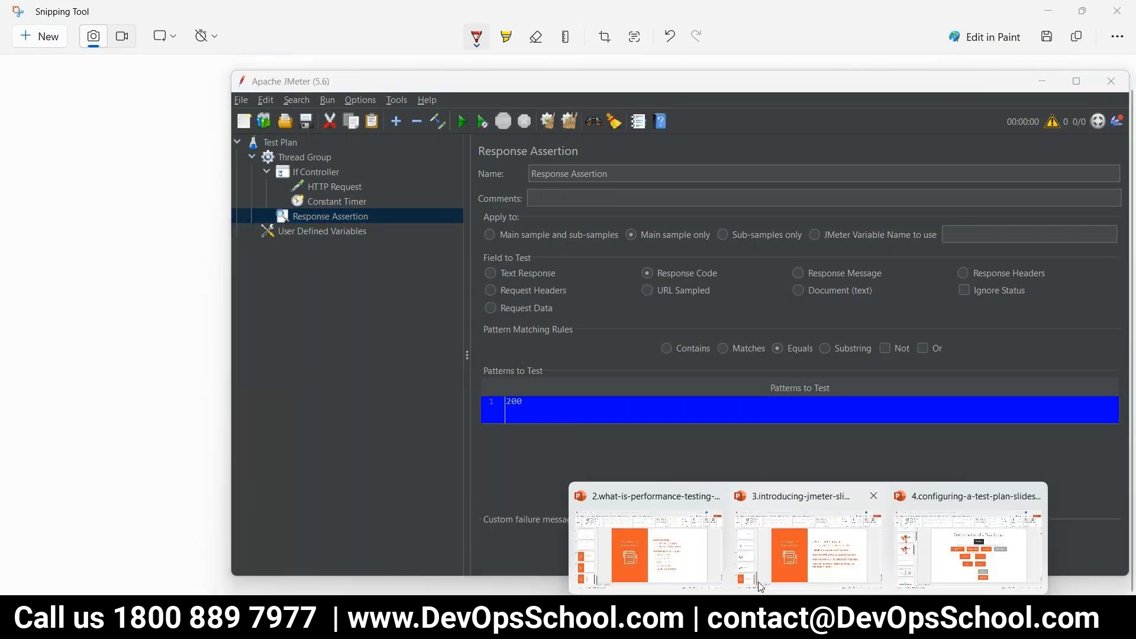
pyautogui.click(968, 550)
pyautogui.scroll(-2, 89, 355)
pyautogui.click(108, 480)
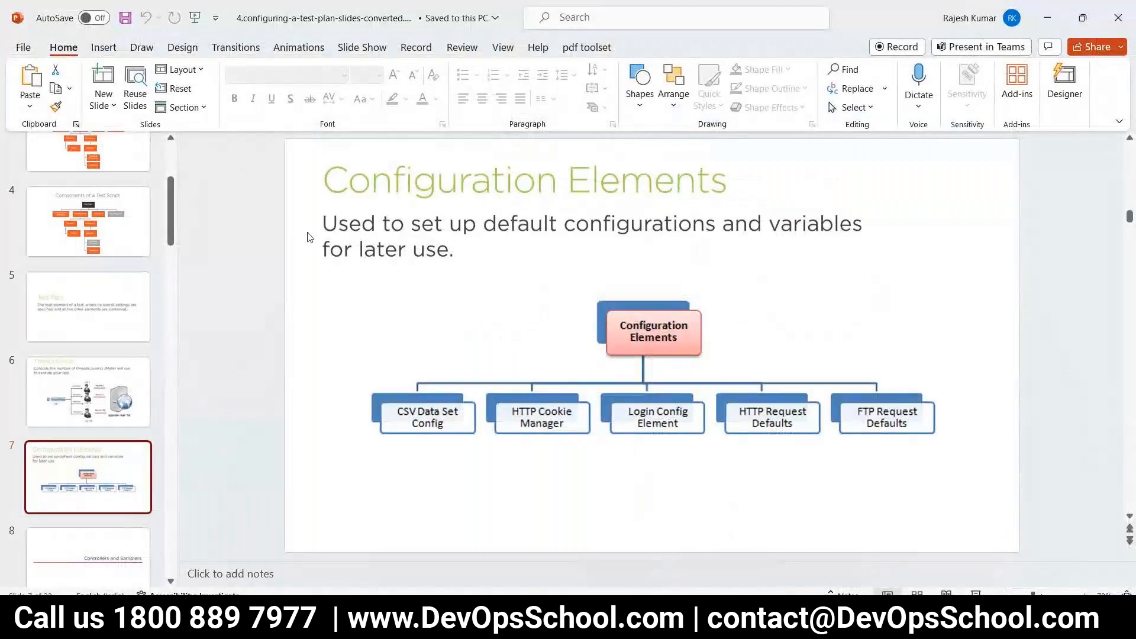
pyautogui.scroll(-9, 152, 373)
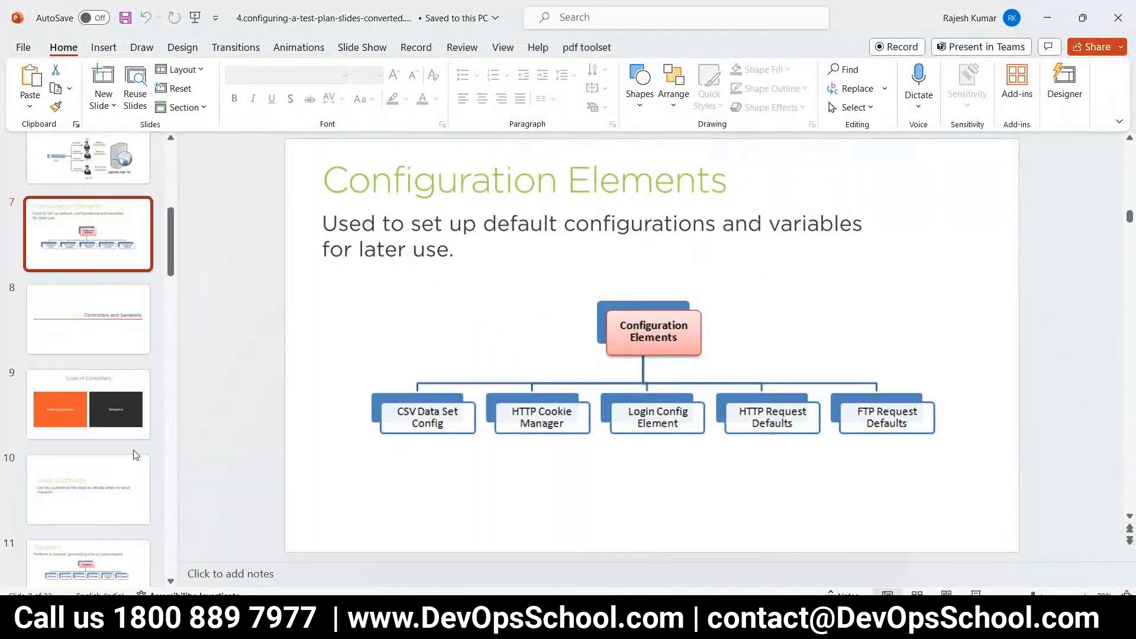
pyautogui.scroll(-4, 135, 455)
pyautogui.scroll(4, 133, 459)
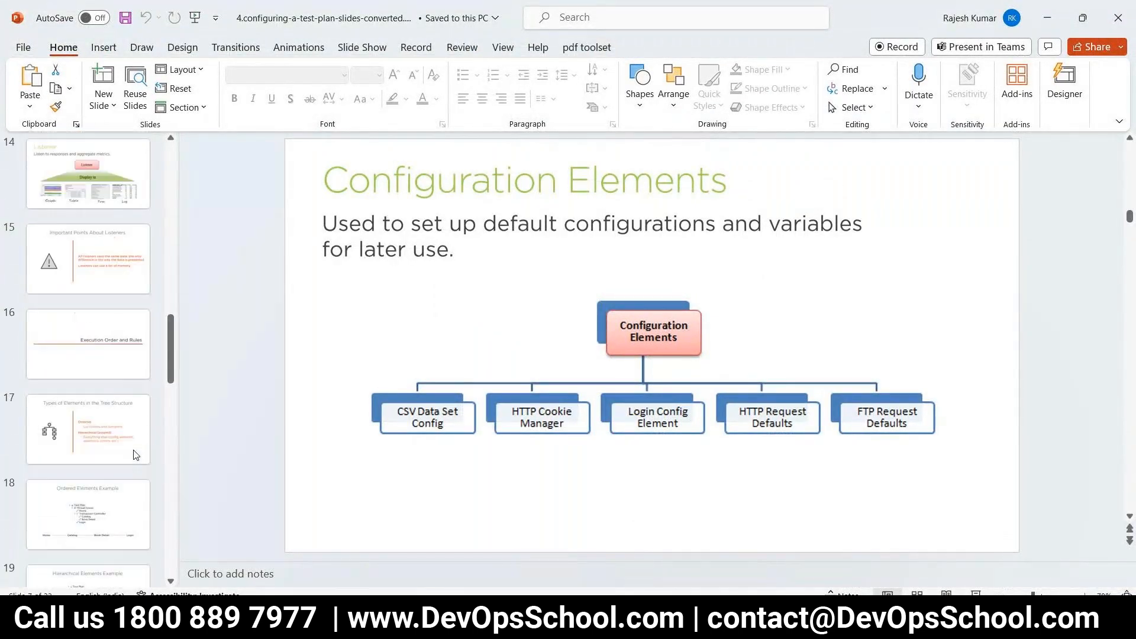
pyautogui.click(93, 201)
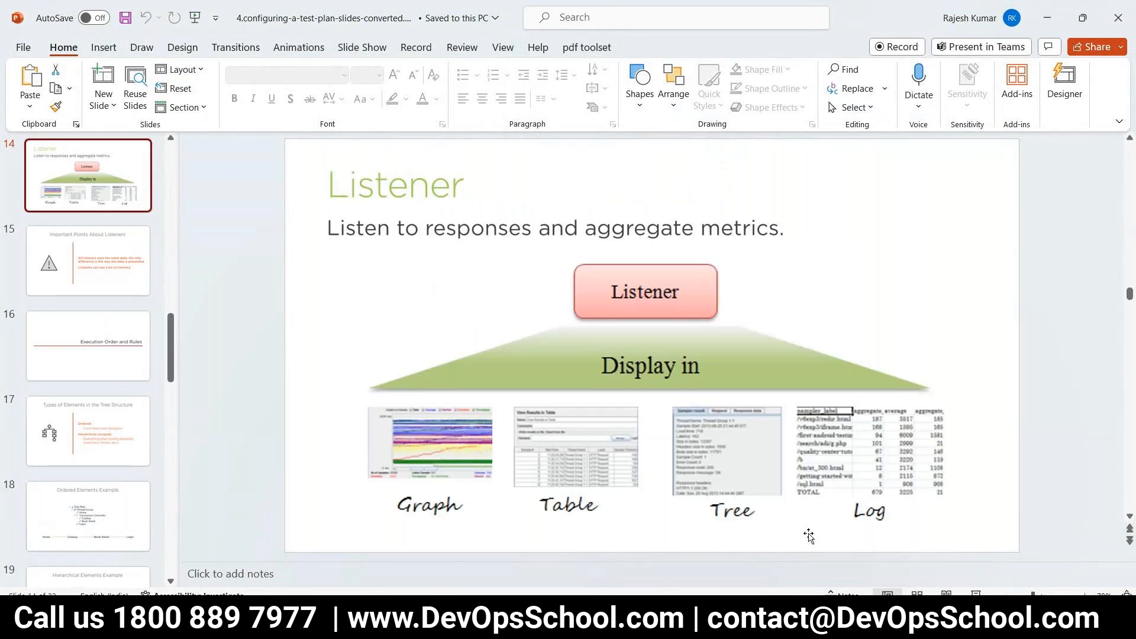
# - Switch to JMeter and add a View Results Tree listener to the Thread Group
pyautogui.click(793, 624)
pyautogui.click(306, 161)
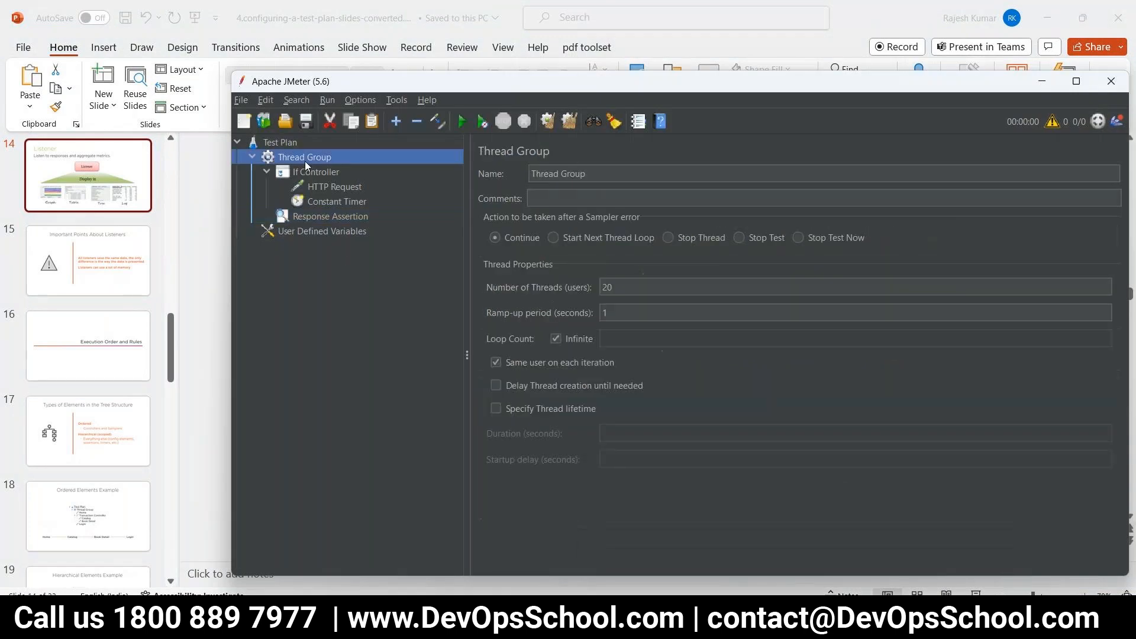
pyautogui.rightClick(310, 158)
pyautogui.moveTo(346, 170)
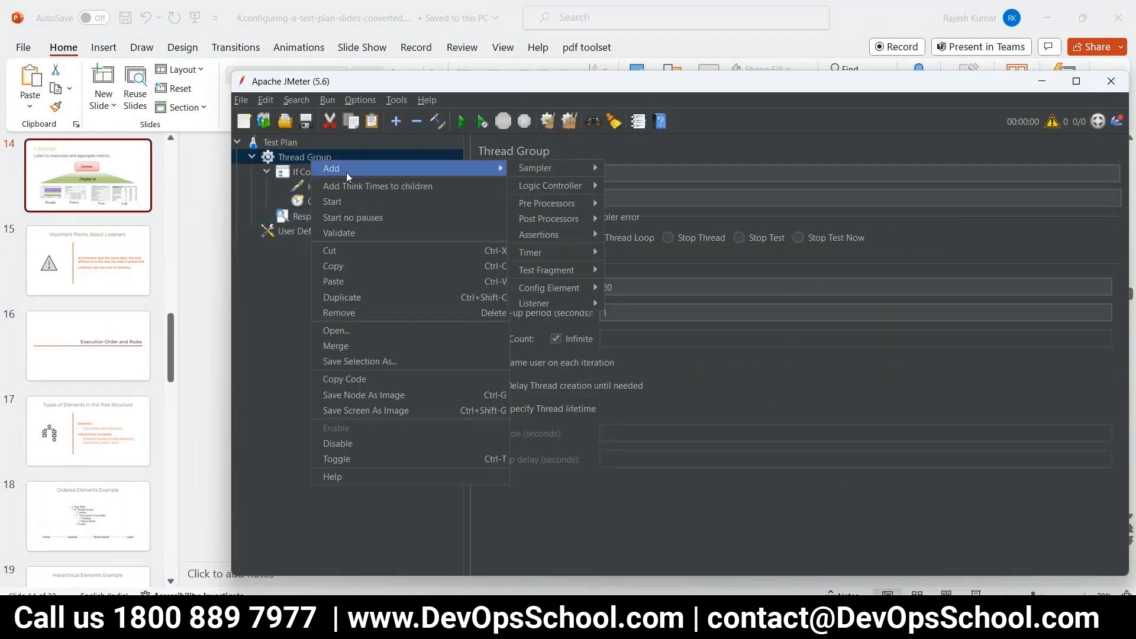
pyautogui.moveTo(552, 302)
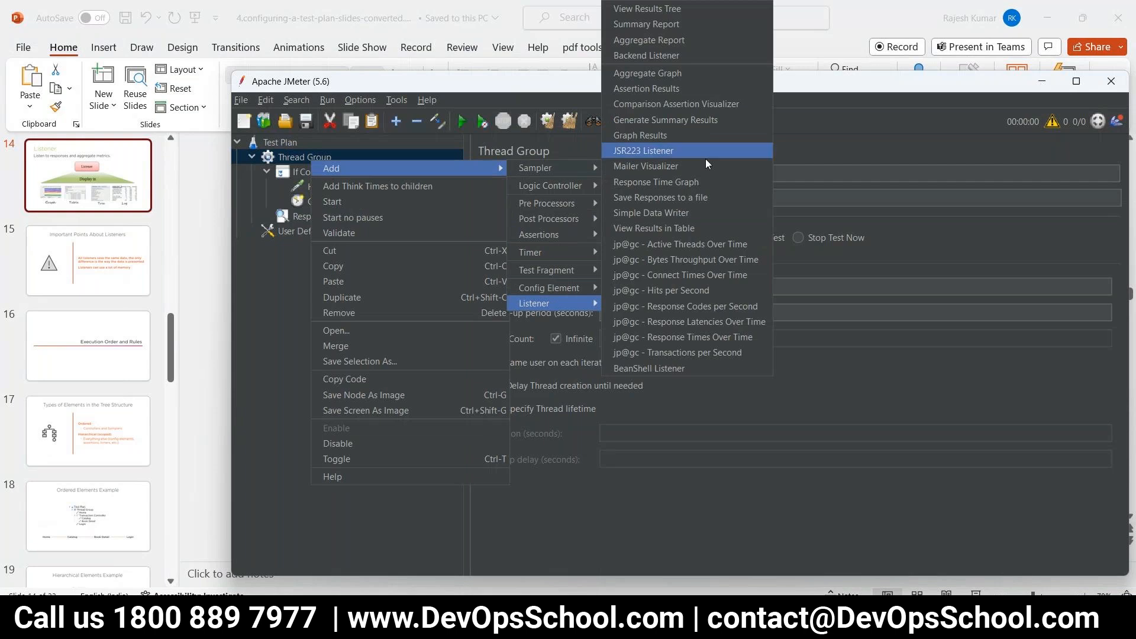
pyautogui.click(680, 8)
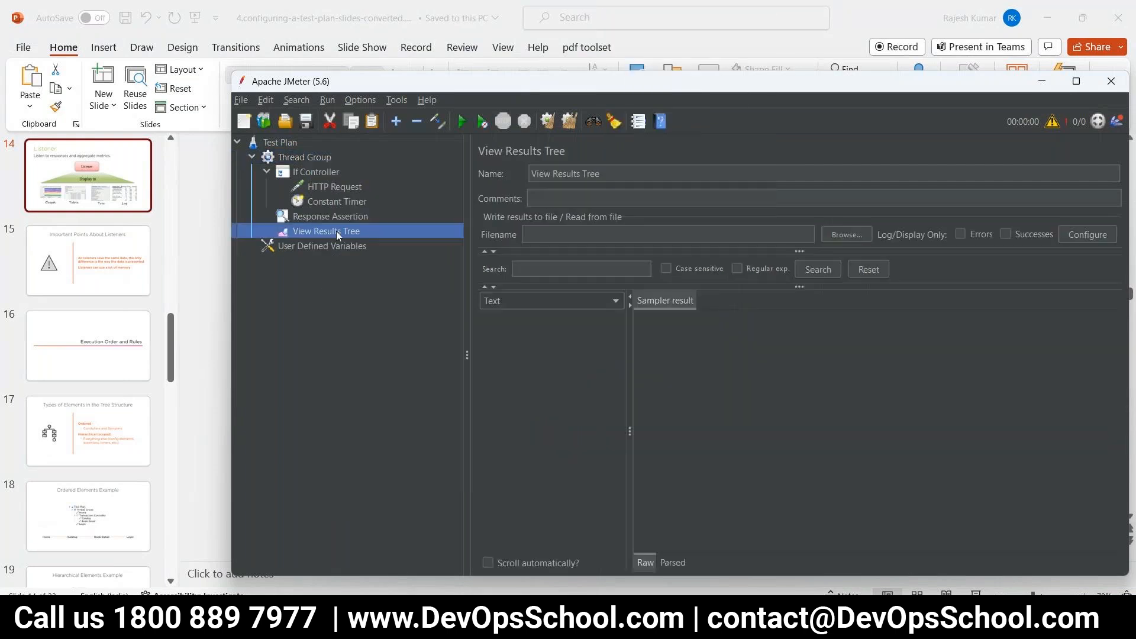
# - Add a Summary Report listener and an Aggregate Report listener to the Thread Group
pyautogui.rightClick(304, 156)
pyautogui.moveTo(335, 171)
pyautogui.moveTo(540, 300)
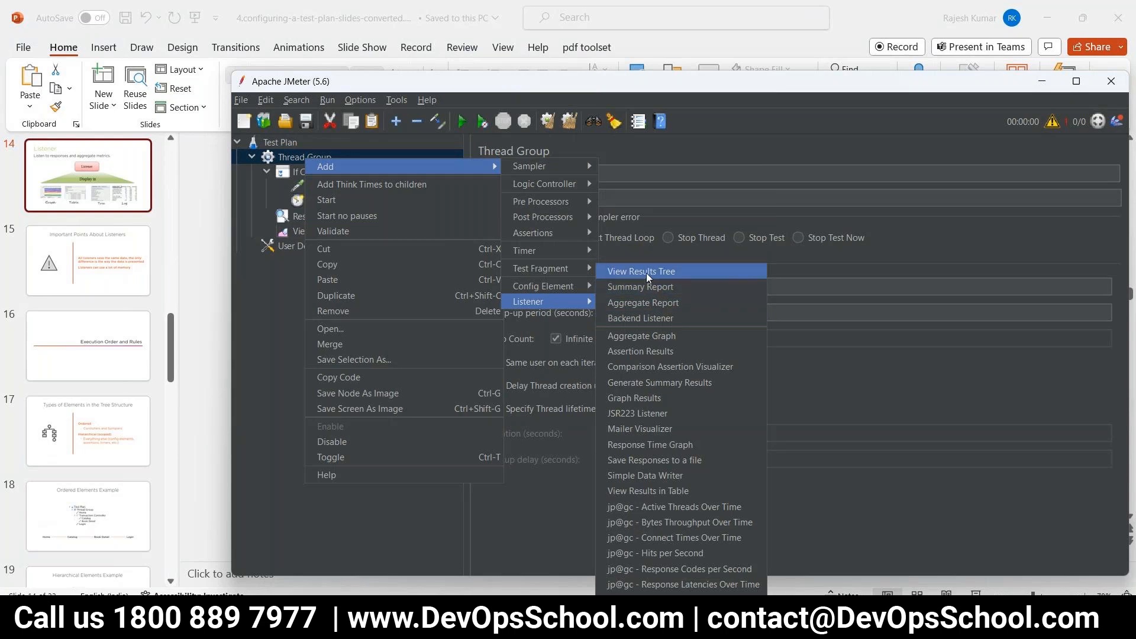
pyautogui.click(630, 286)
pyautogui.rightClick(287, 143)
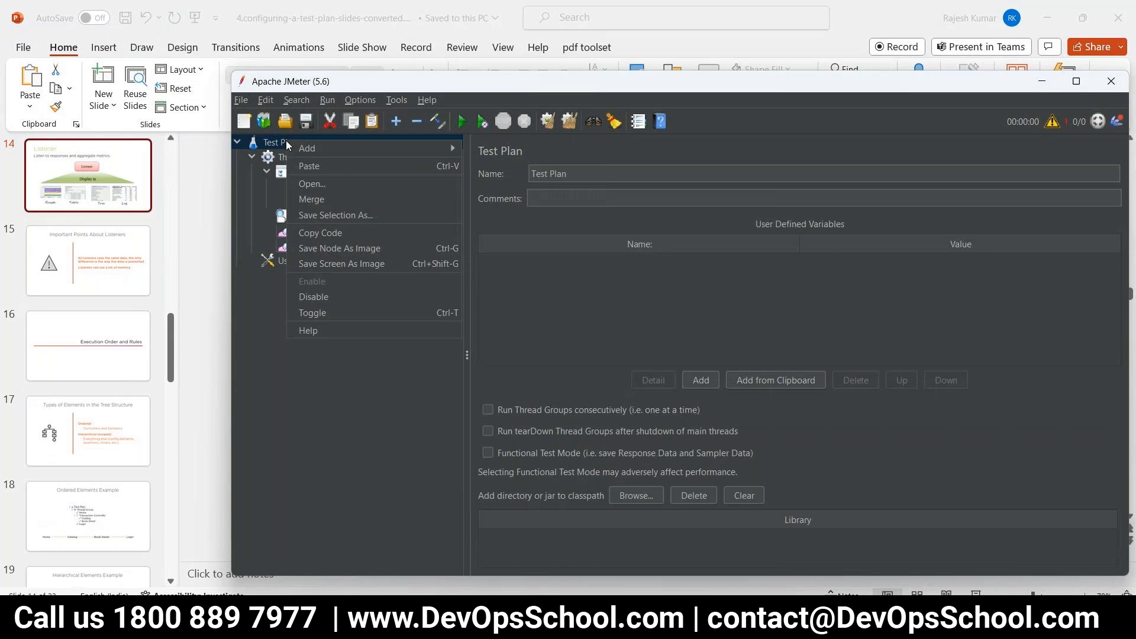
pyautogui.click(273, 155)
pyautogui.rightClick(279, 157)
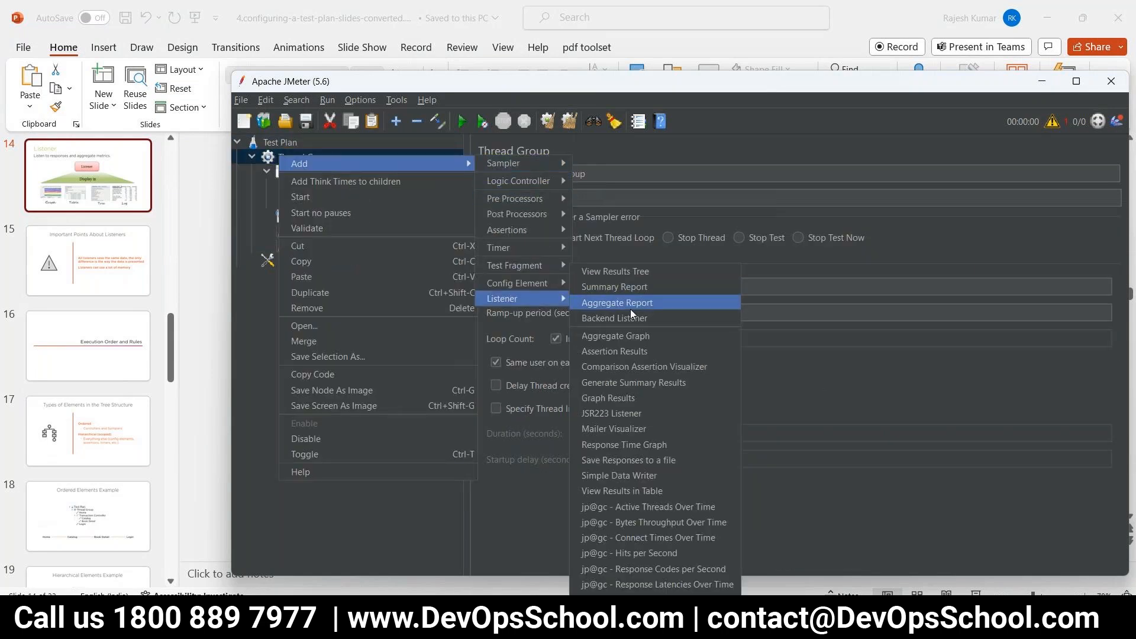
pyautogui.click(629, 306)
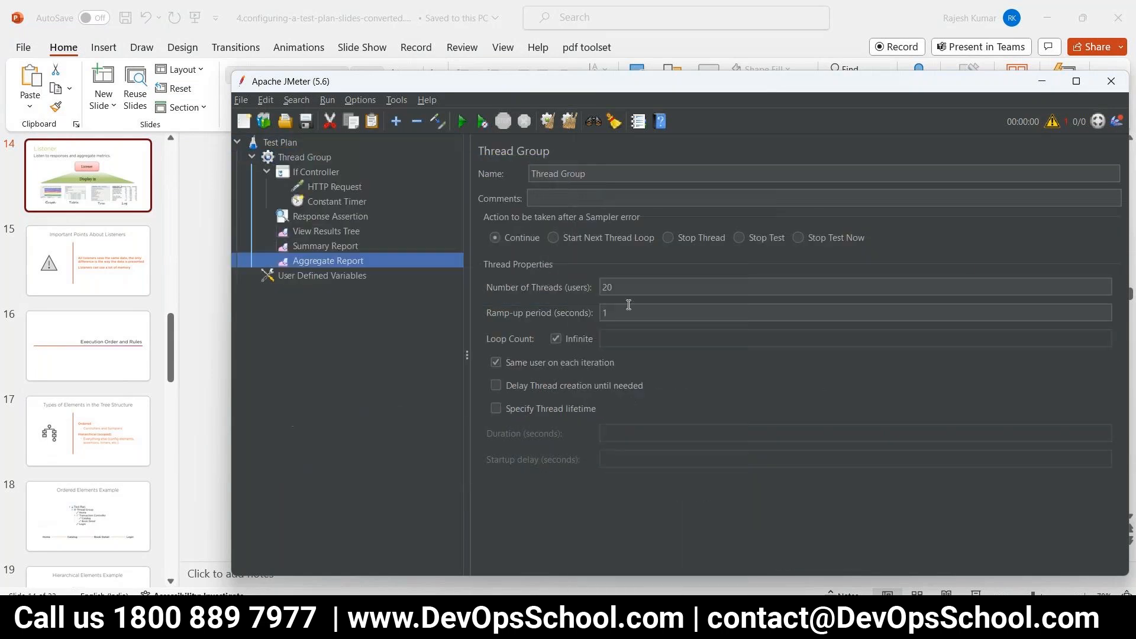
# - Look through the View Results Tree, Summary Report and Aggregate Report listeners under the Thread Group
pyautogui.click(320, 246)
pyautogui.click(321, 232)
pyautogui.click(325, 258)
pyautogui.click(325, 245)
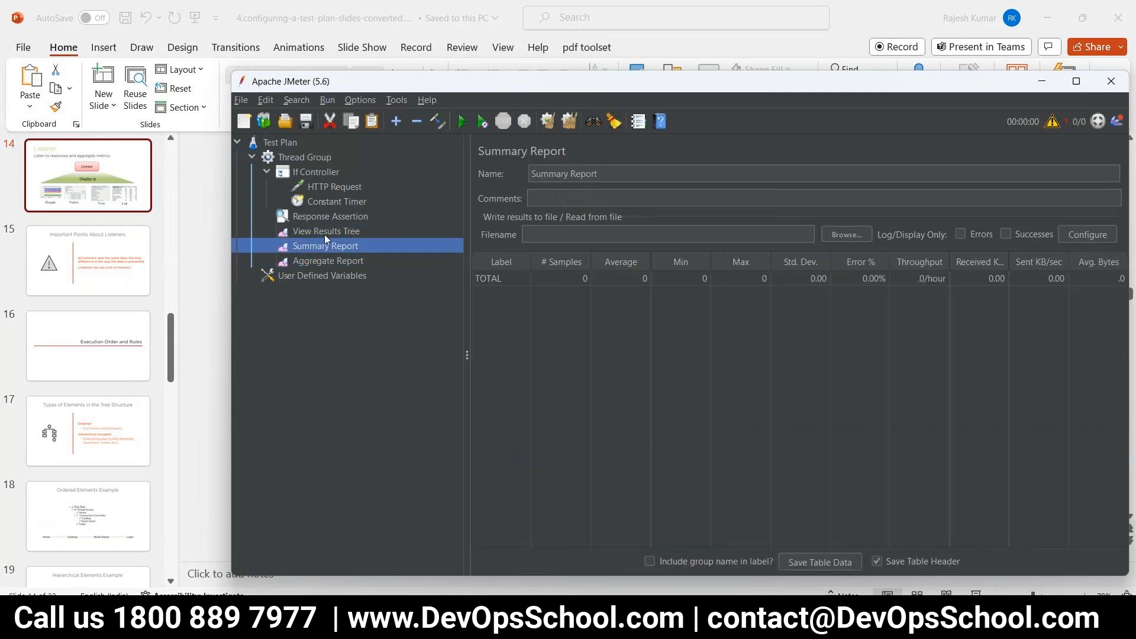
pyautogui.click(327, 261)
pyautogui.click(321, 246)
pyautogui.press('Up')
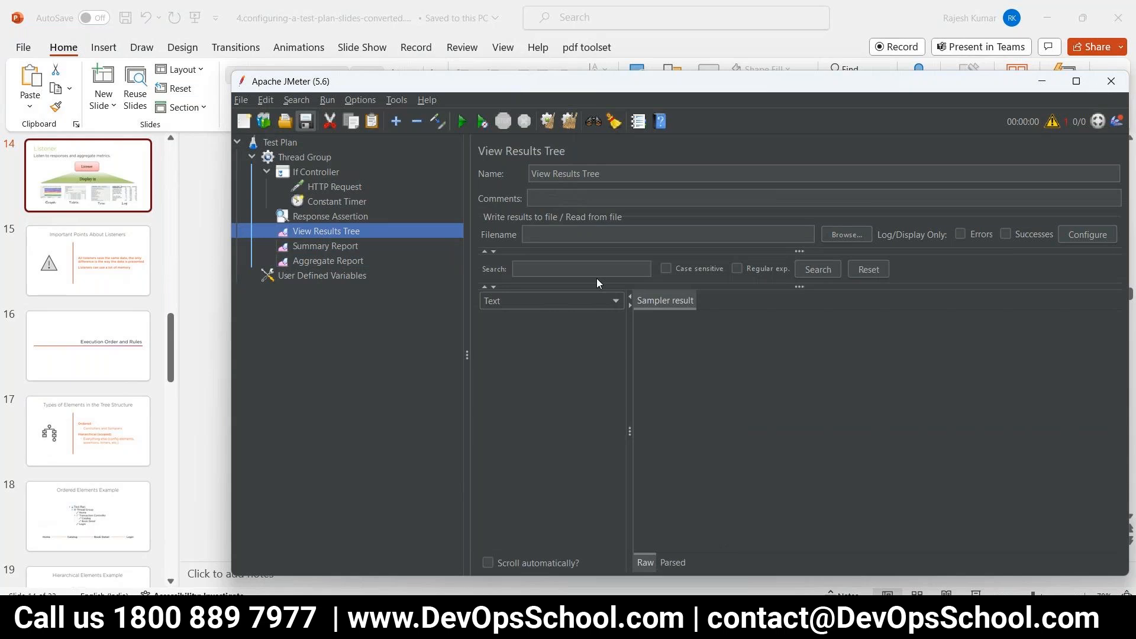
# - Save the test plan as View Results Tree.jmx in the bin folder, overwriting the existing file
pyautogui.hotkey('ctrl', 's')
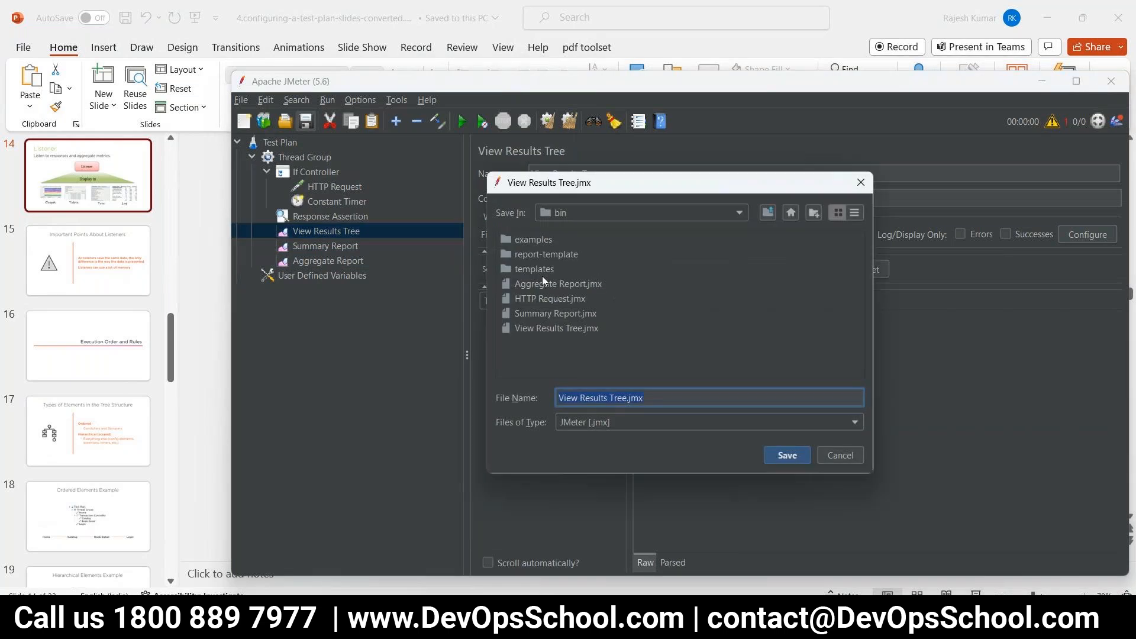
pyautogui.click(786, 450)
pyautogui.click(659, 352)
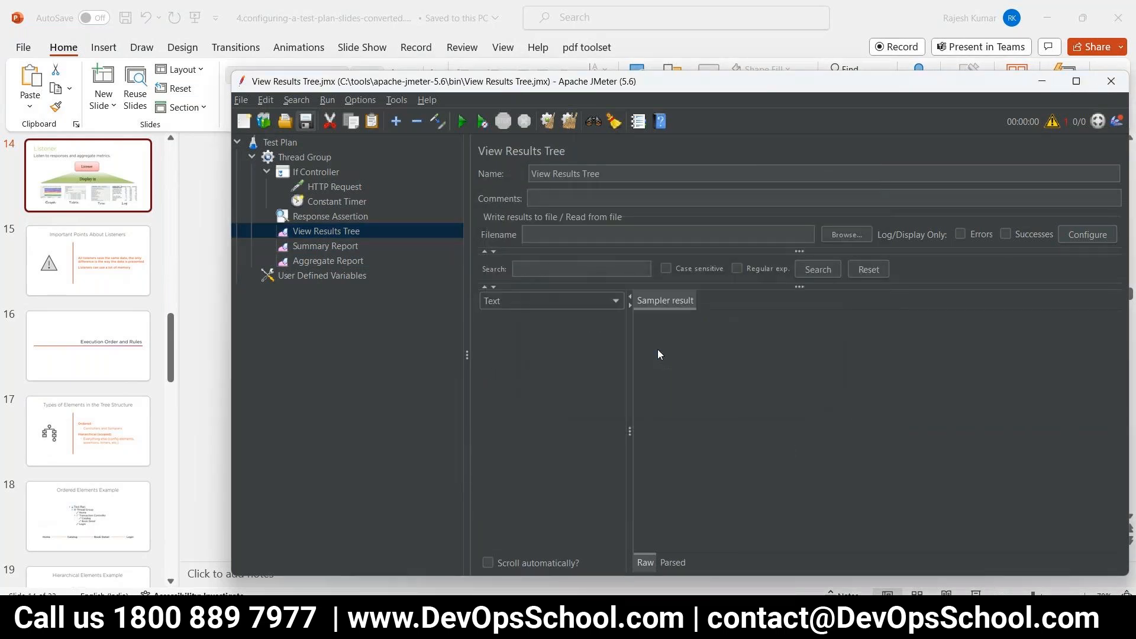
# - Run the test plan and check the Summary Report, Aggregate Report and View Results Tree for results
pyautogui.click(464, 120)
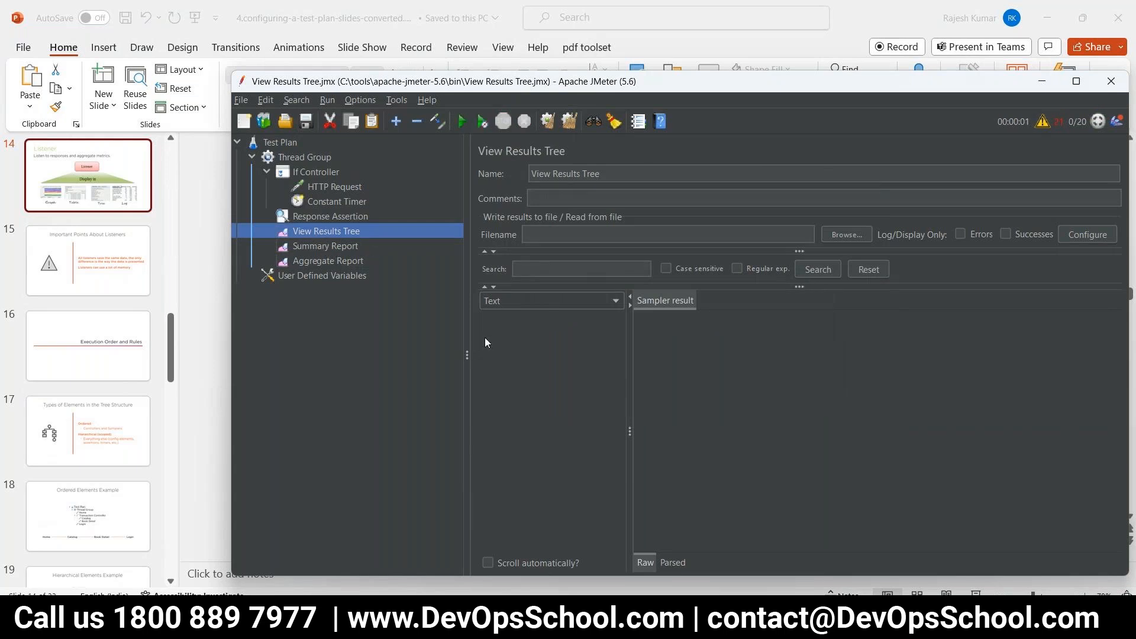
pyautogui.click(318, 241)
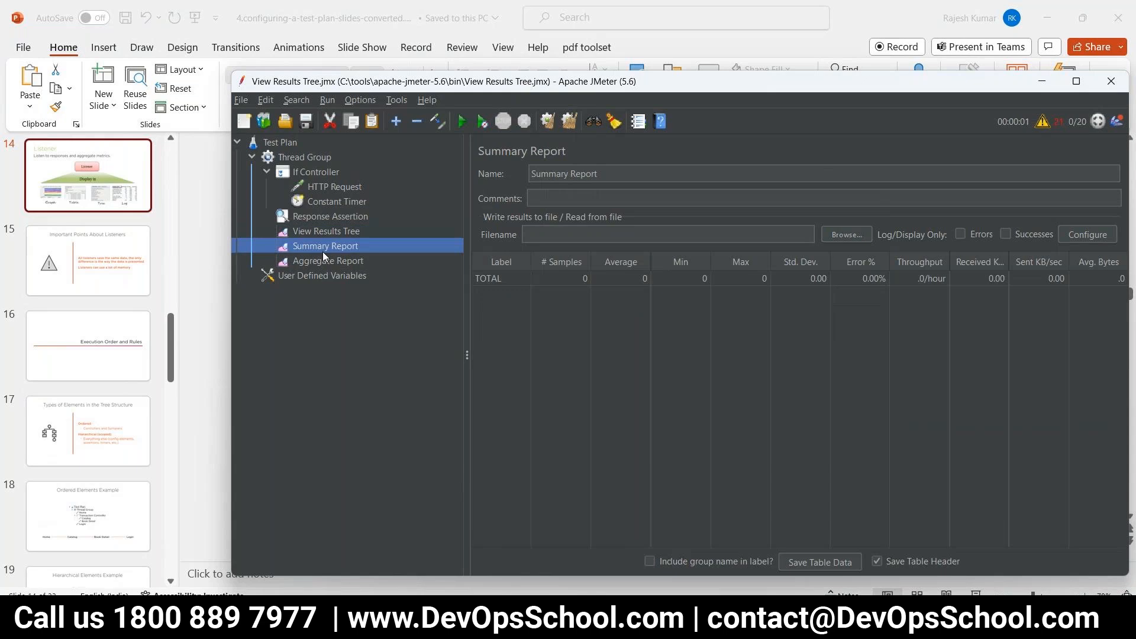
pyautogui.click(328, 261)
pyautogui.click(325, 233)
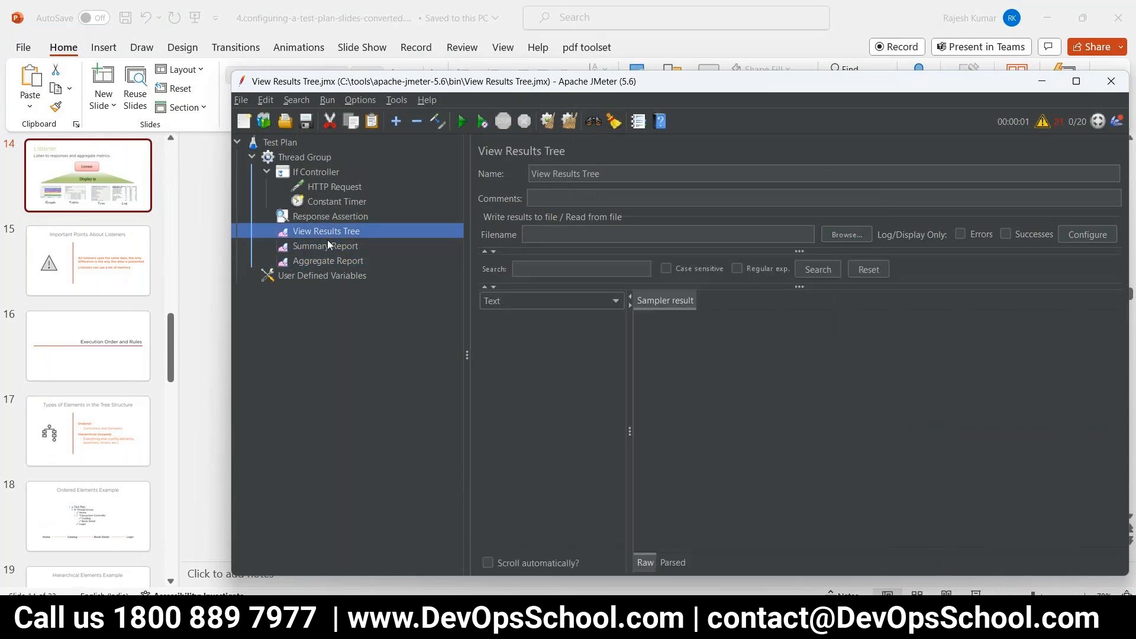
pyautogui.click(330, 256)
# - Inspect the If Controller's condition expression and remove the controller from the Thread Group
pyautogui.click(316, 172)
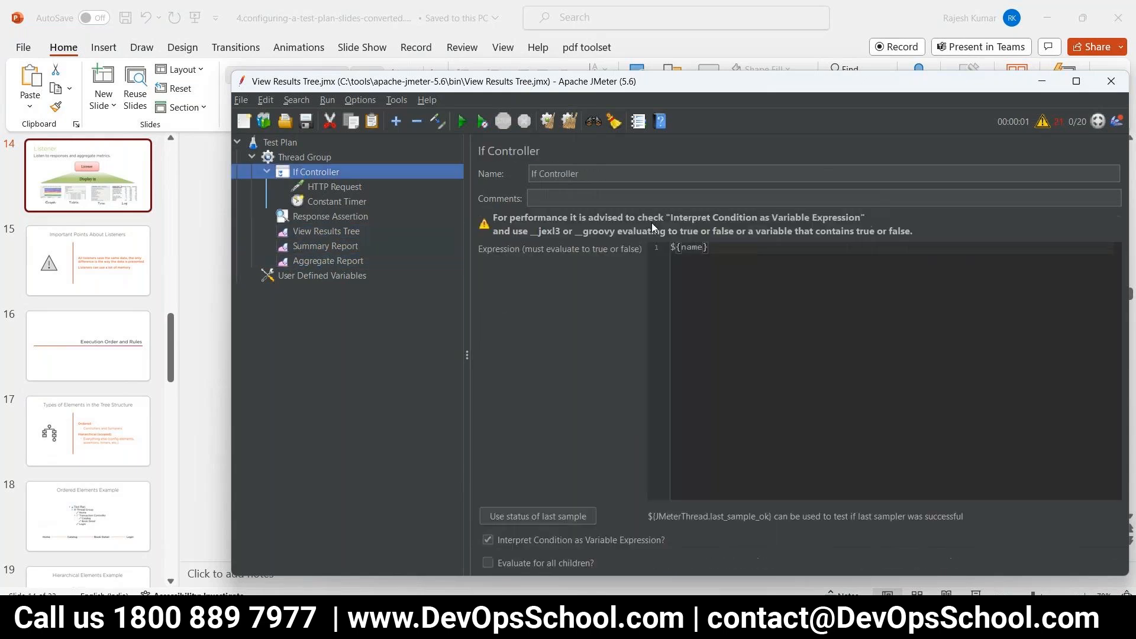
pyautogui.moveTo(731, 248); pyautogui.dragTo(605, 278)
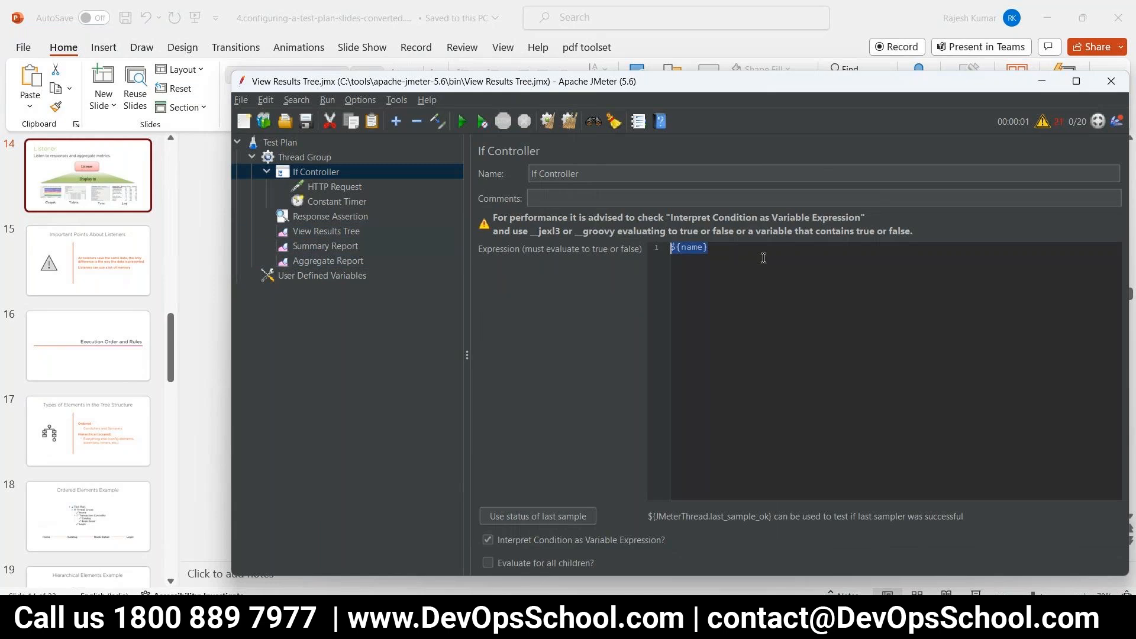
pyautogui.rightClick(318, 171)
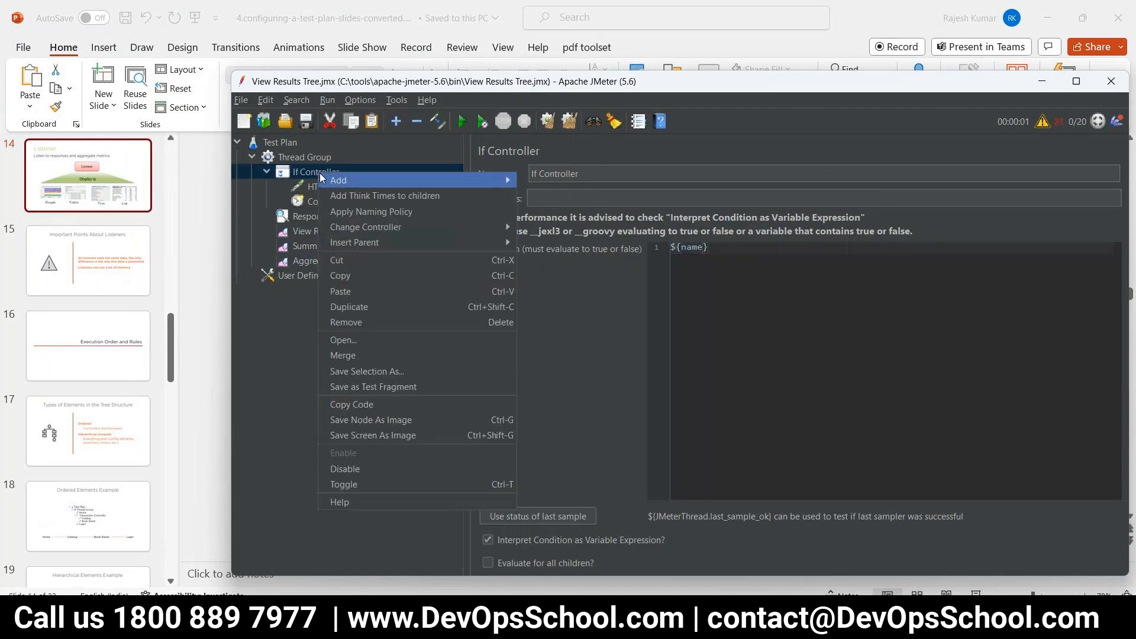
pyautogui.click(353, 322)
pyautogui.click(668, 351)
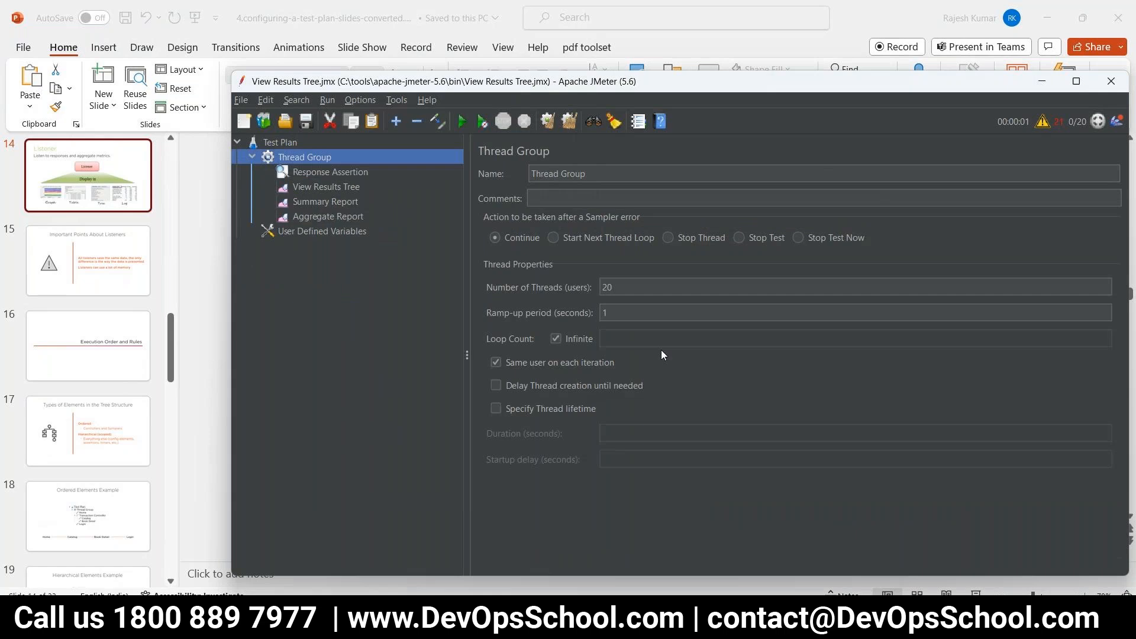
# - Rerun the test plan without the If Controller and check View Results Tree and Summary Report
pyautogui.click(466, 122)
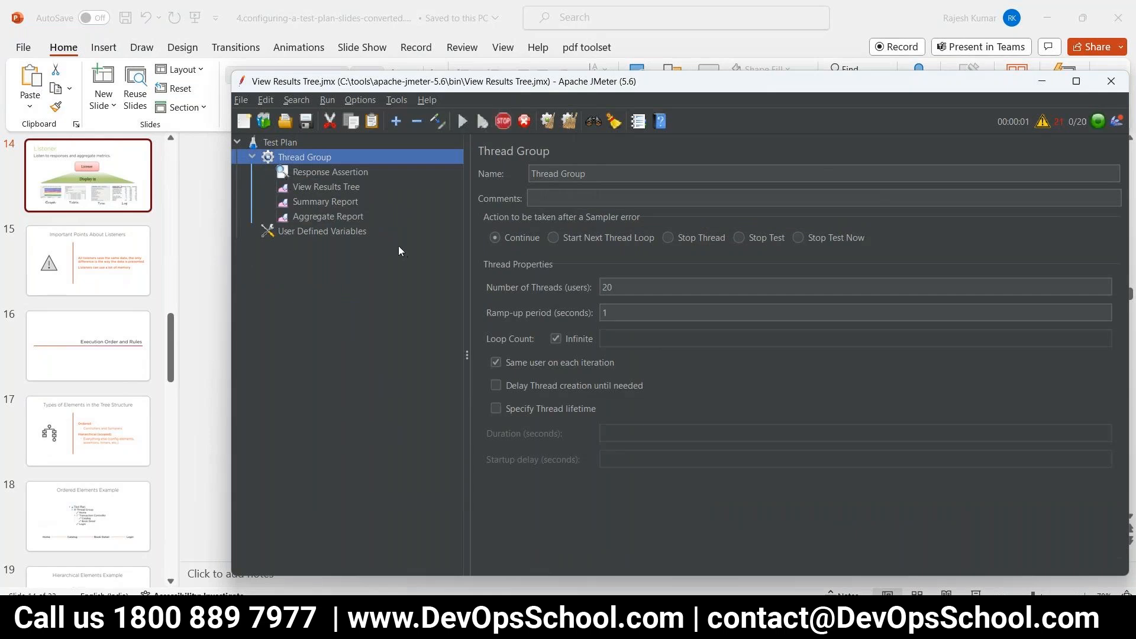
pyautogui.click(304, 184)
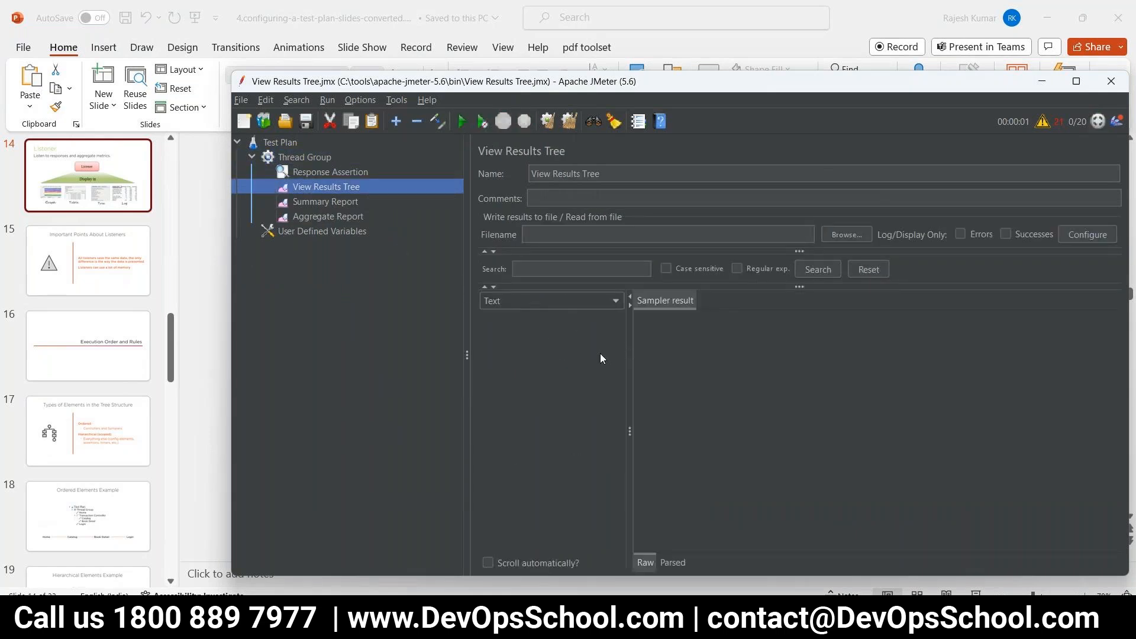
pyautogui.click(318, 200)
pyautogui.click(320, 186)
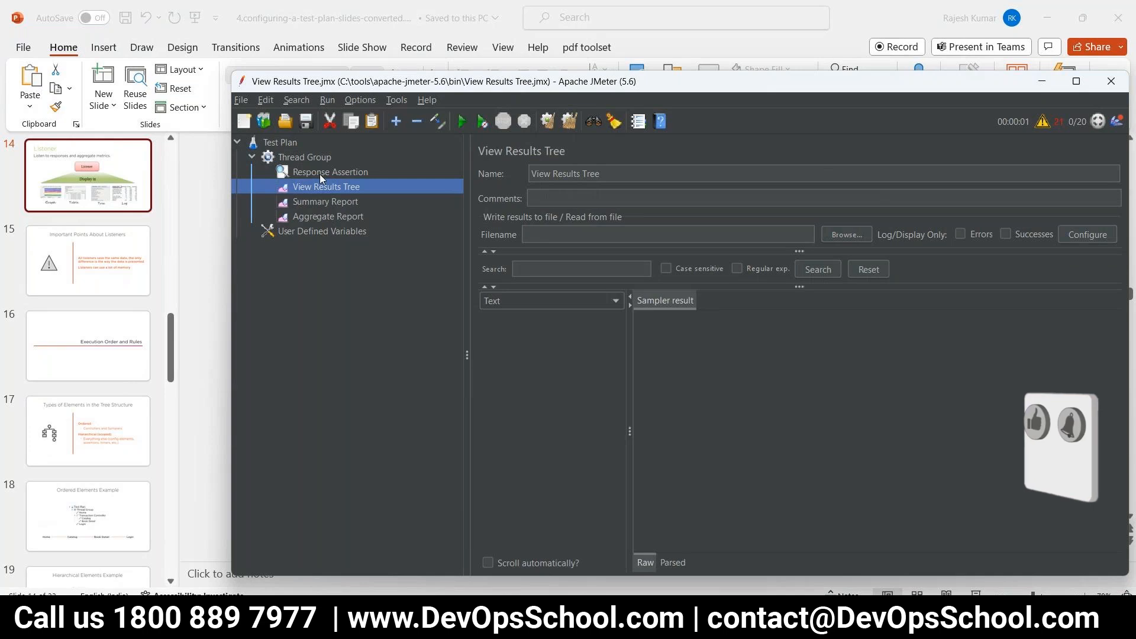
# - Review the settings of the Response Assertion, the listeners and the User Defined Variables in the test plan
pyautogui.click(320, 173)
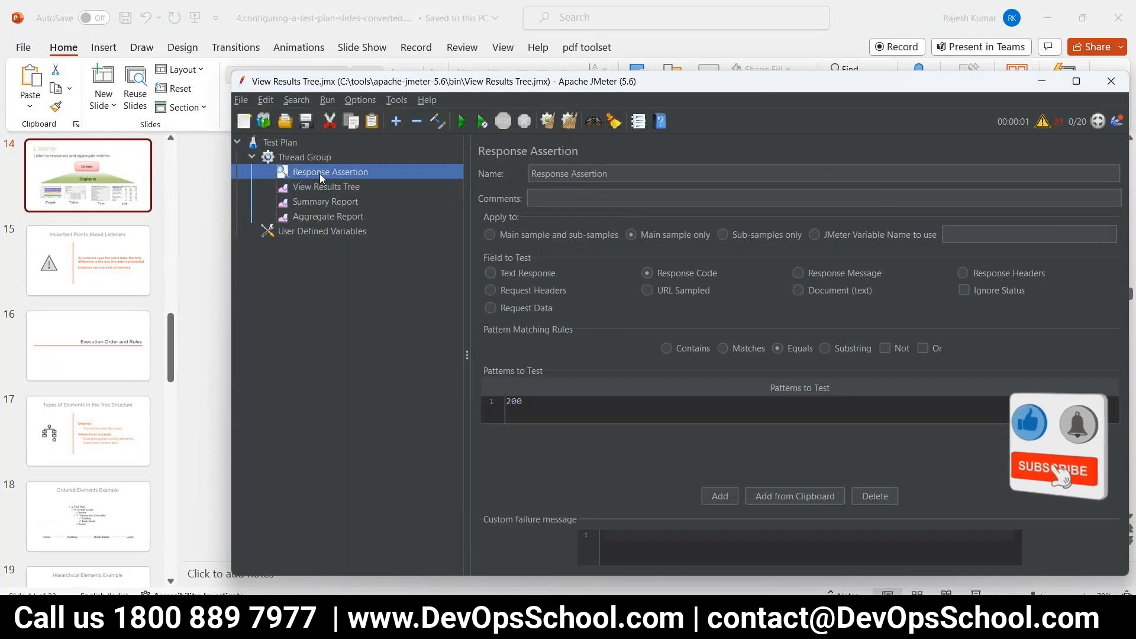
pyautogui.click(313, 215)
pyautogui.click(316, 232)
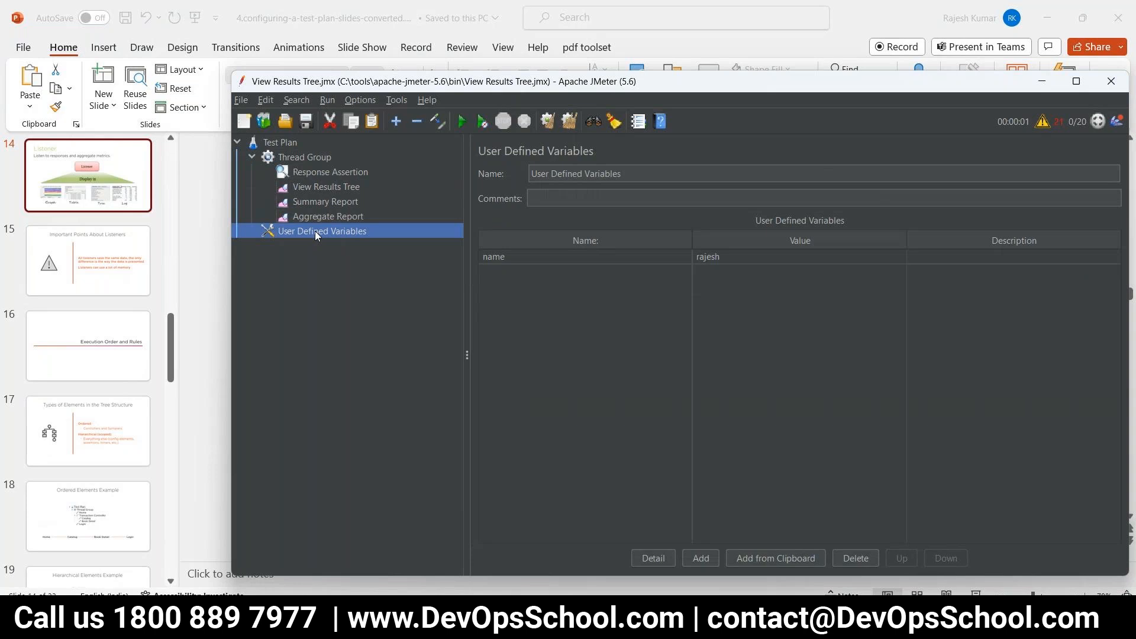
pyautogui.click(309, 176)
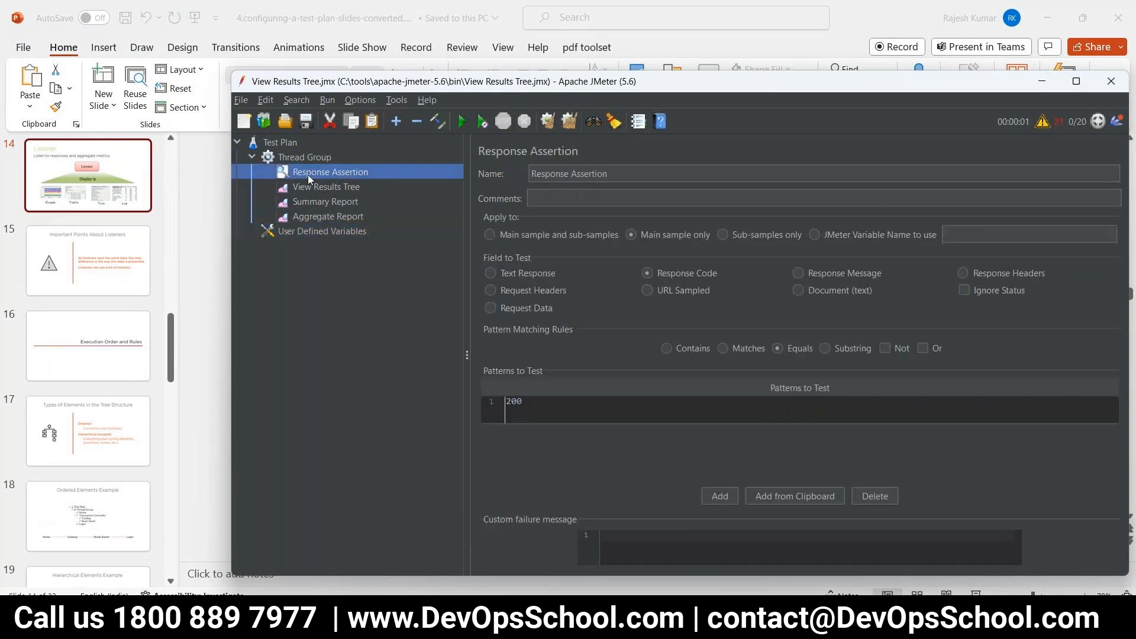
pyautogui.click(312, 186)
pyautogui.click(319, 203)
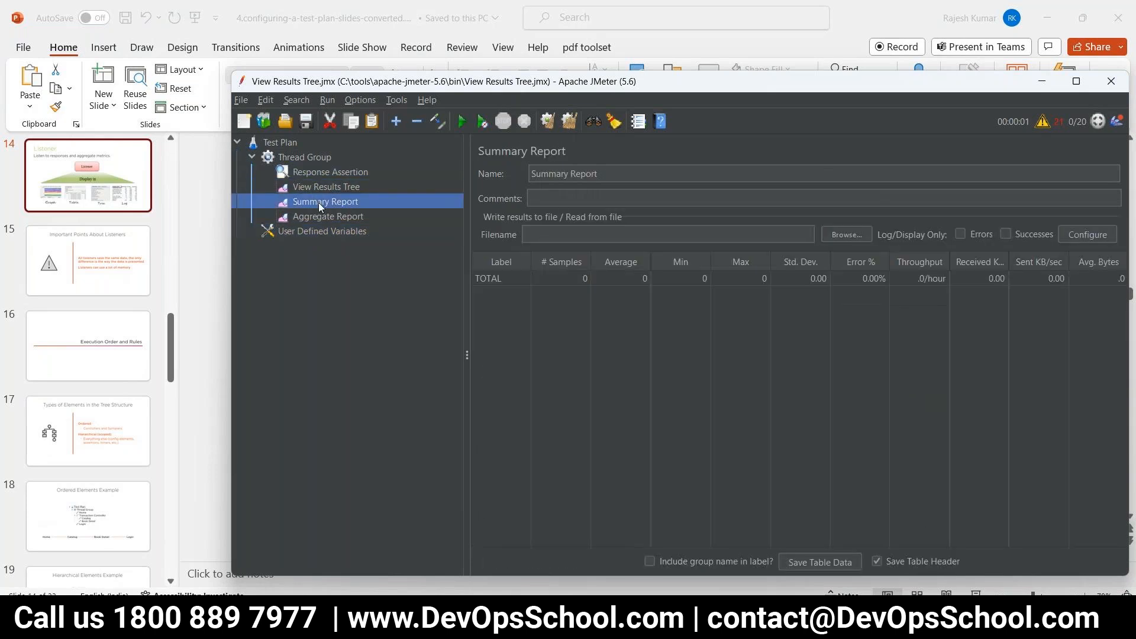
pyautogui.click(309, 171)
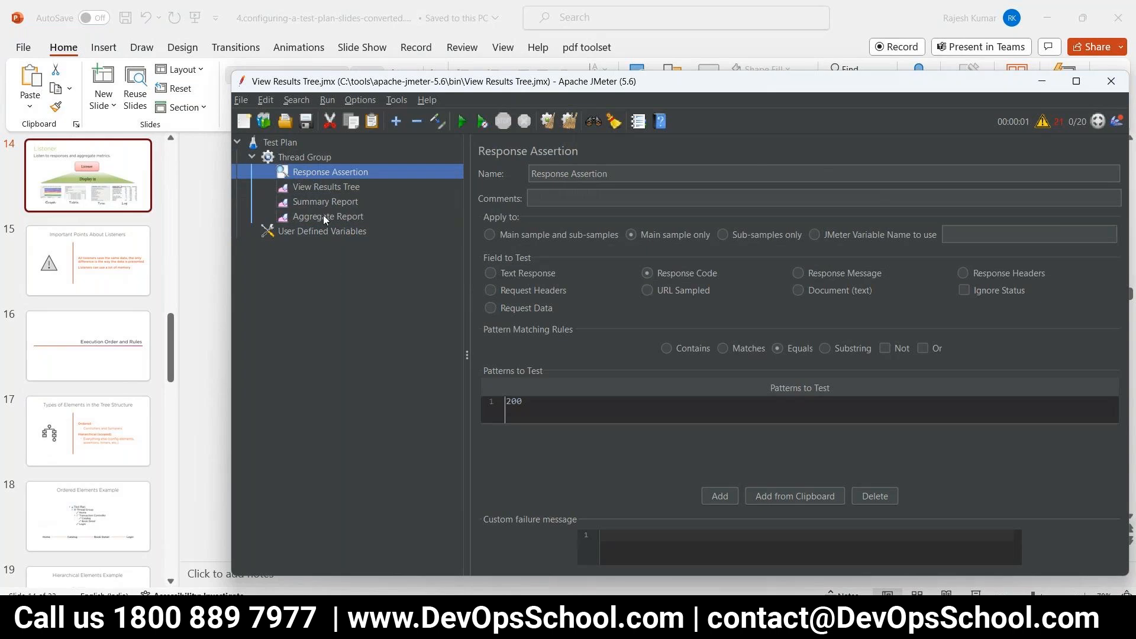
# - Remove the Response Assertion from the Thread Group
pyautogui.rightClick(317, 170)
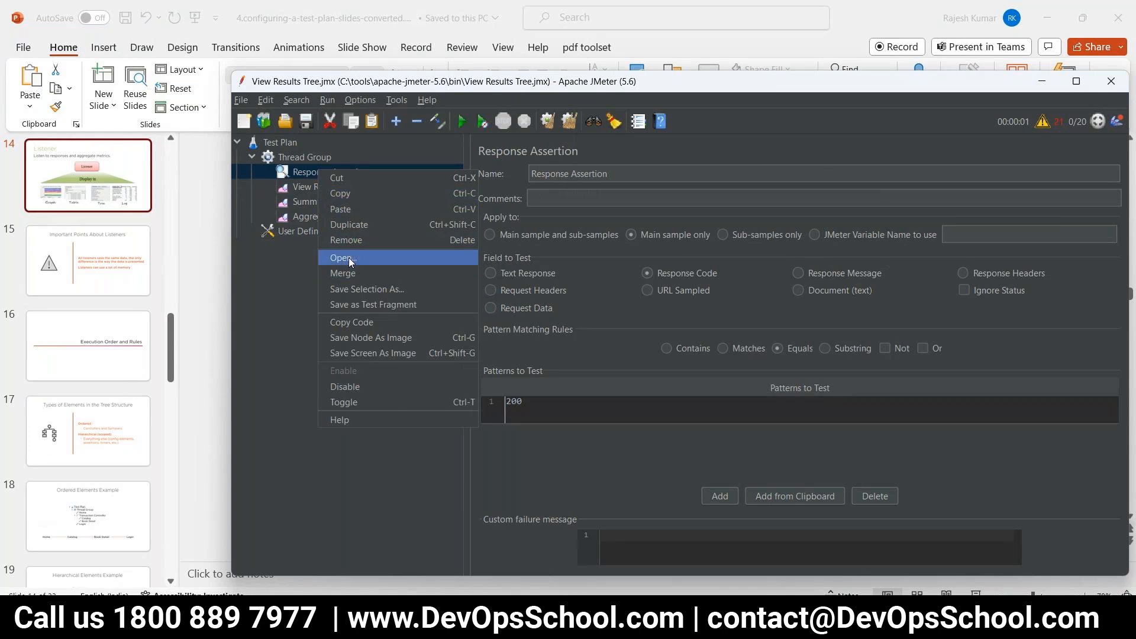
pyautogui.click(351, 239)
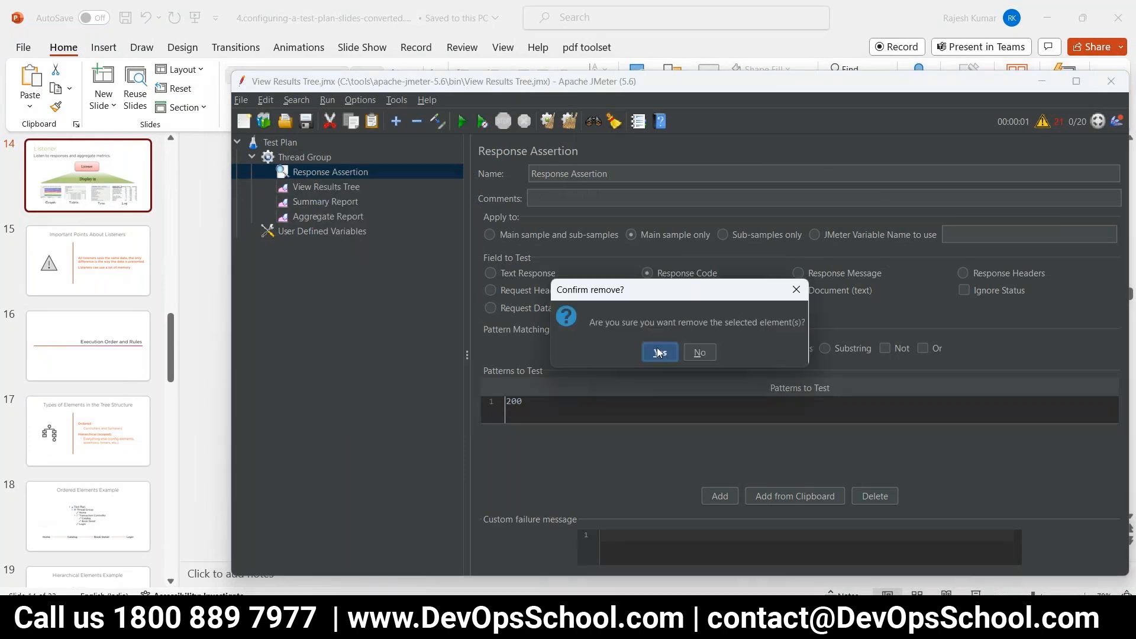
pyautogui.click(659, 351)
# - Add an HTTP Request sampler to the Thread Group
pyautogui.rightClick(305, 156)
pyautogui.moveTo(350, 166)
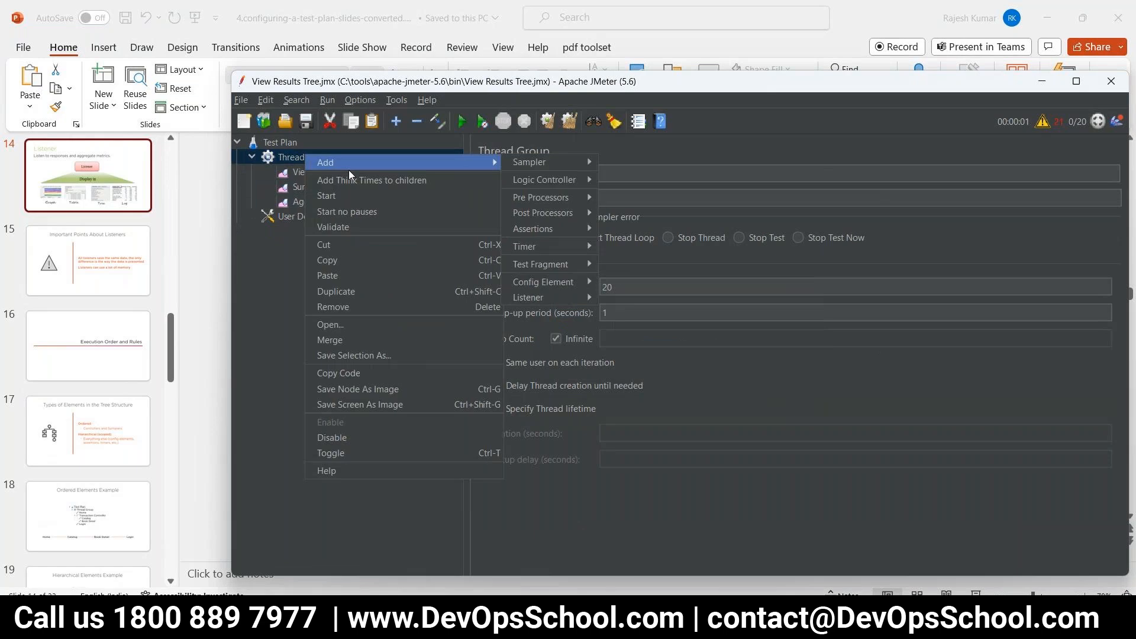
pyautogui.moveTo(549, 165)
pyautogui.click(651, 178)
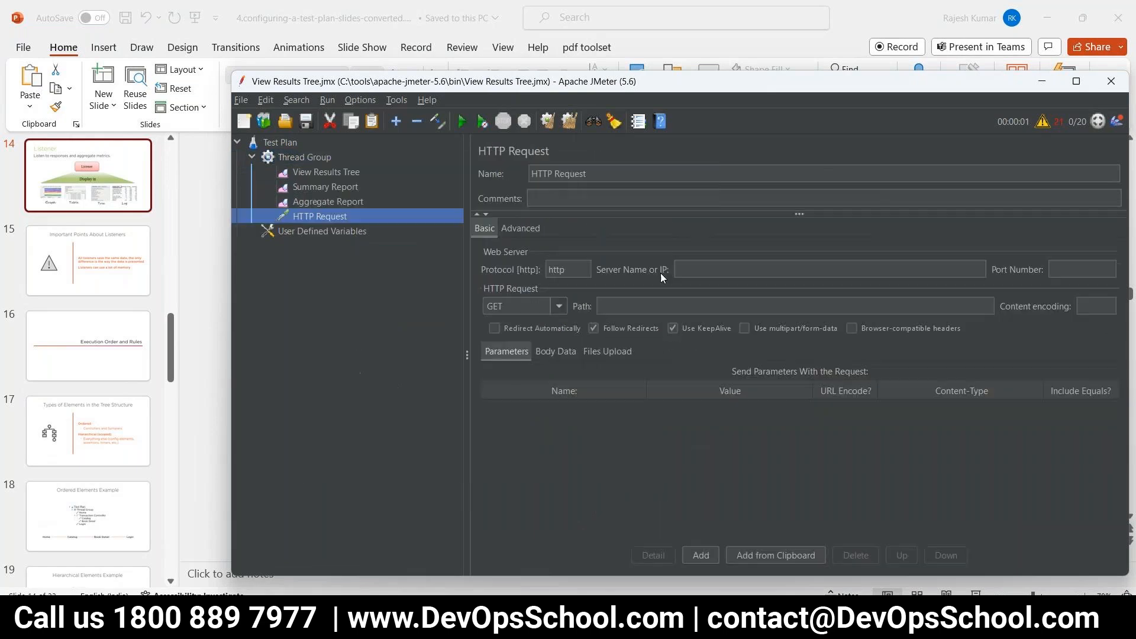
# - Set the HTTP Request's protocol to https, its server name to the www address of the browser's open site, and its path to index.html
pyautogui.hotkey('alt', 'Tab')
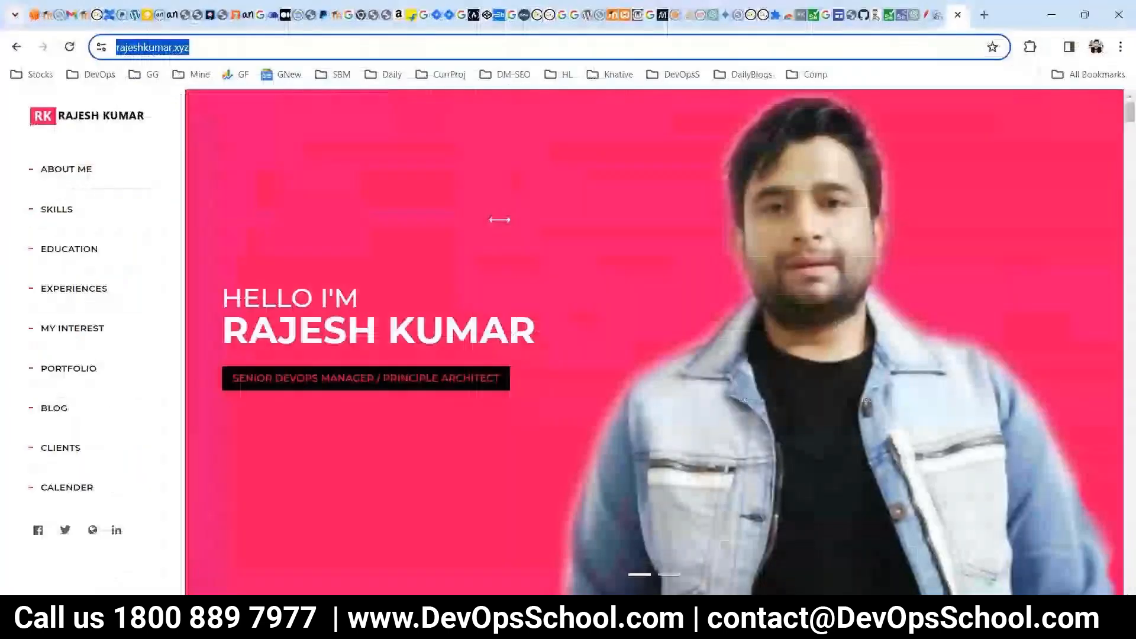
pyautogui.hotkey('alt', 'Tab')
pyautogui.click(869, 270)
pyautogui.write('https://www.rajeshkumar.xyz/')
pyautogui.moveTo(712, 269); pyautogui.dragTo(610, 273)
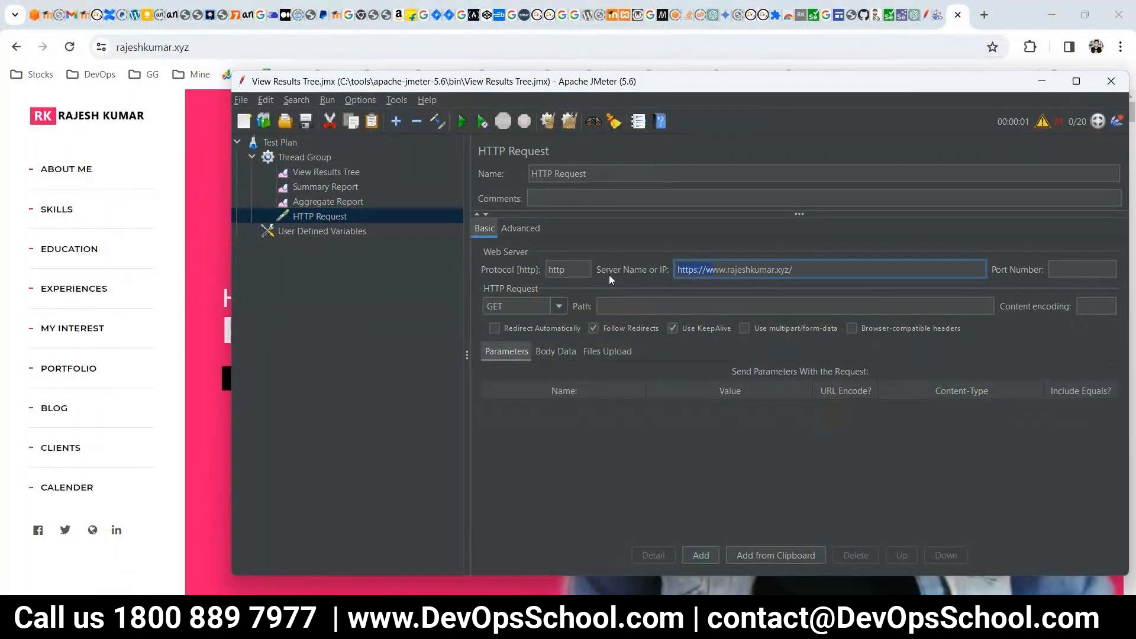
pyautogui.press('BackSpace')
pyautogui.click(580, 274)
pyautogui.write('s')
pyautogui.click(646, 307)
pyautogui.write('index.html')
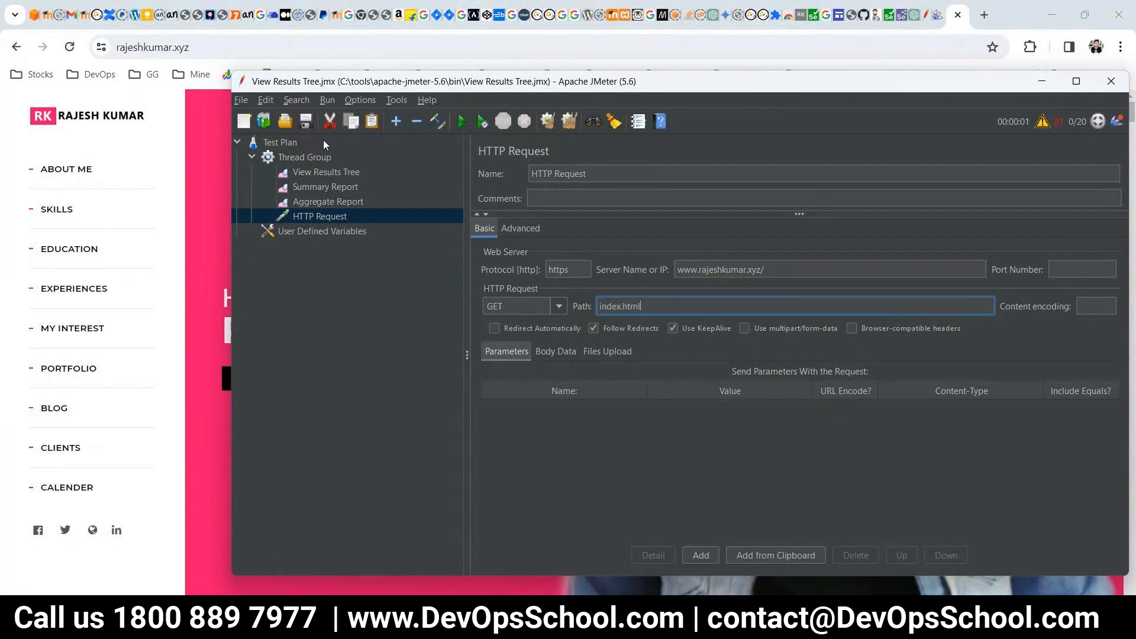
# - Move the HTTP Request above View Results Tree in the Thread Group
pyautogui.moveTo(332, 218); pyautogui.dragTo(321, 168)
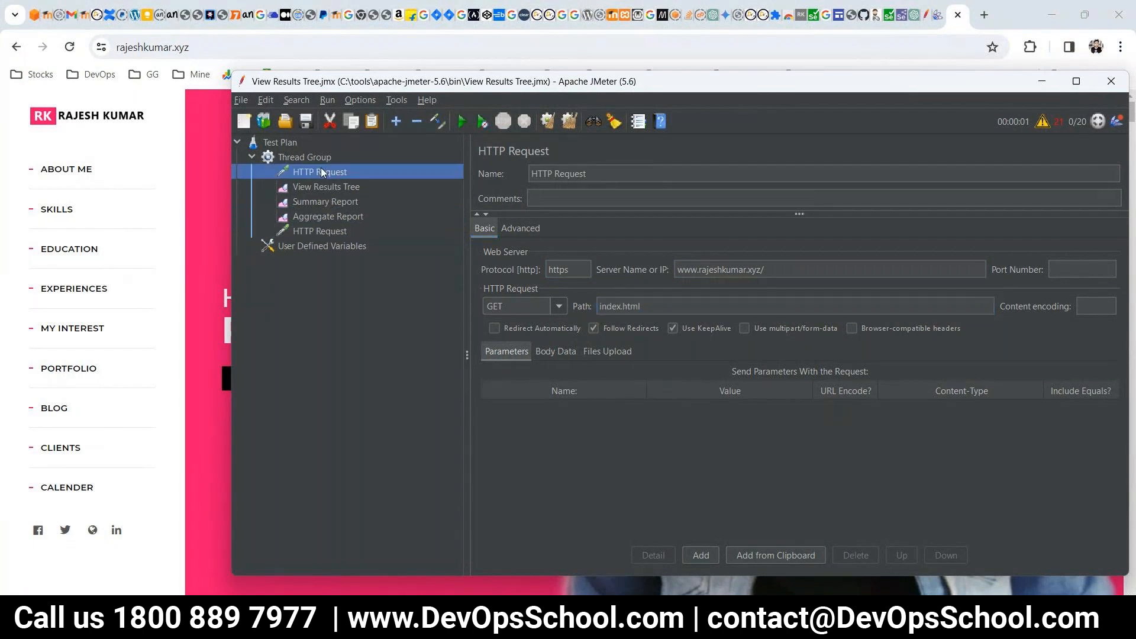
# - Run the test plan and open the first sample recorded in View Results Tree
pyautogui.click(322, 185)
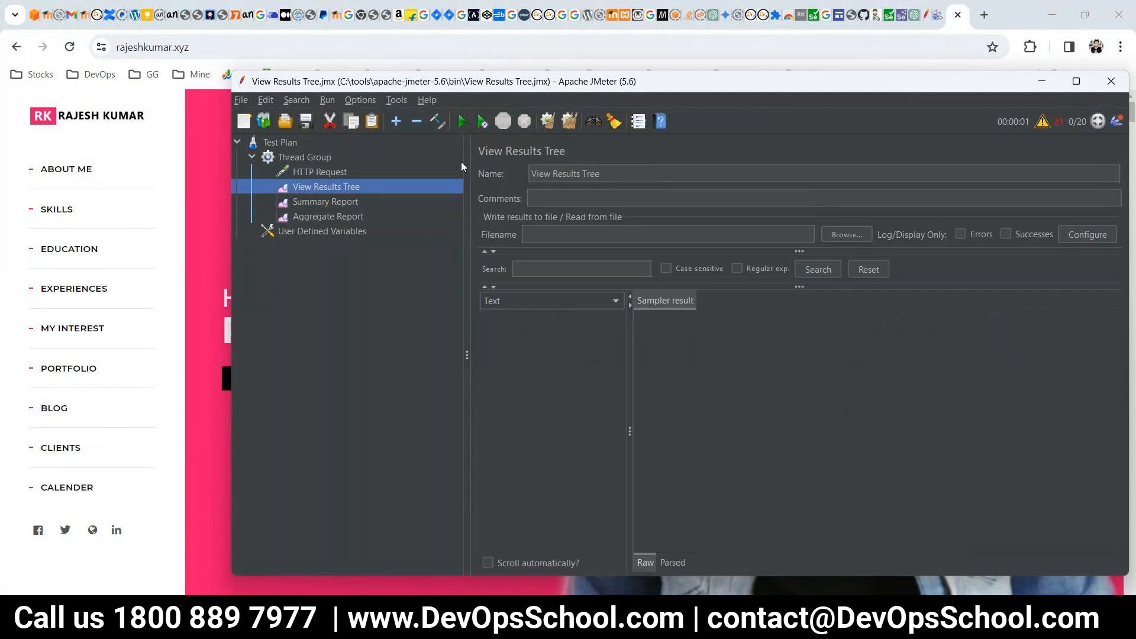
pyautogui.click(462, 122)
pyautogui.click(517, 320)
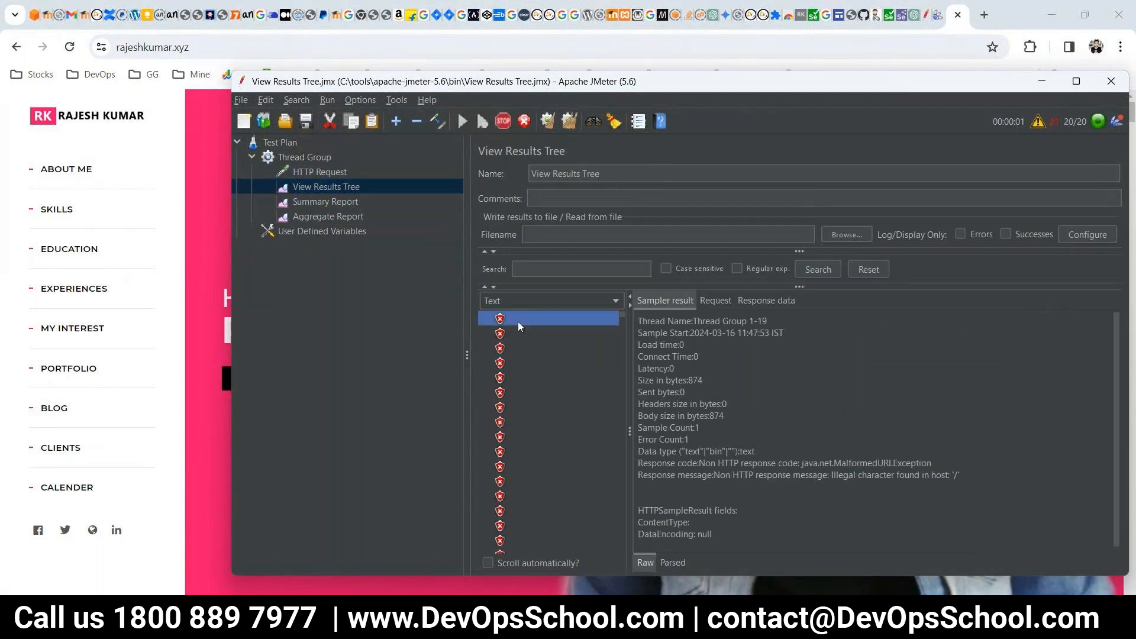
# - Examine the failed sample's request and sampler result, focusing on its response message
pyautogui.click(498, 318)
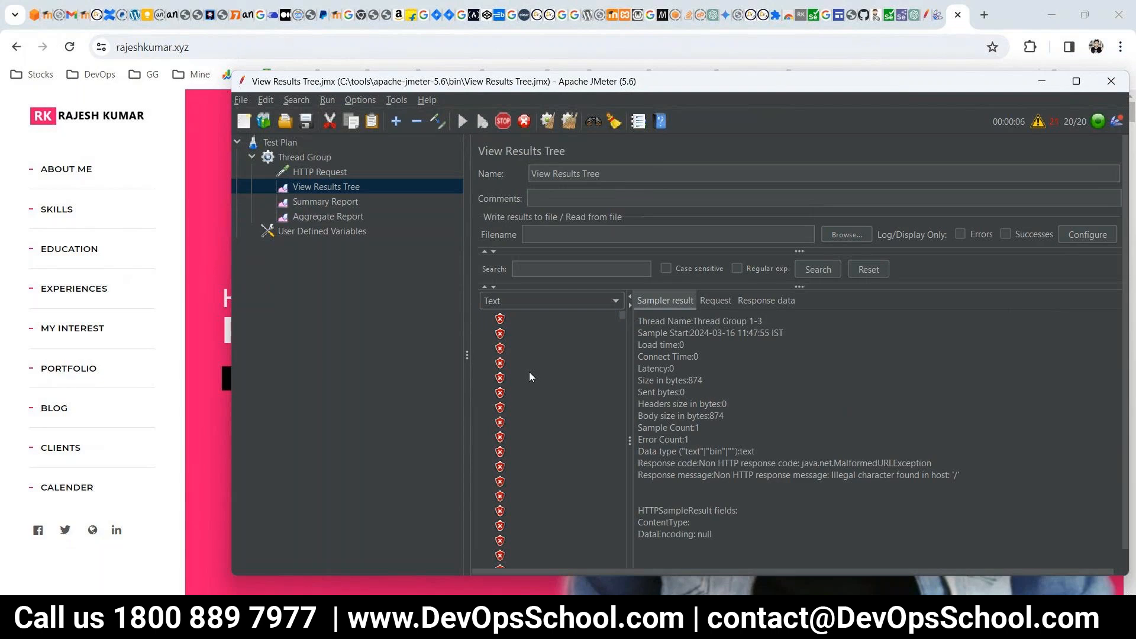
pyautogui.click(732, 301)
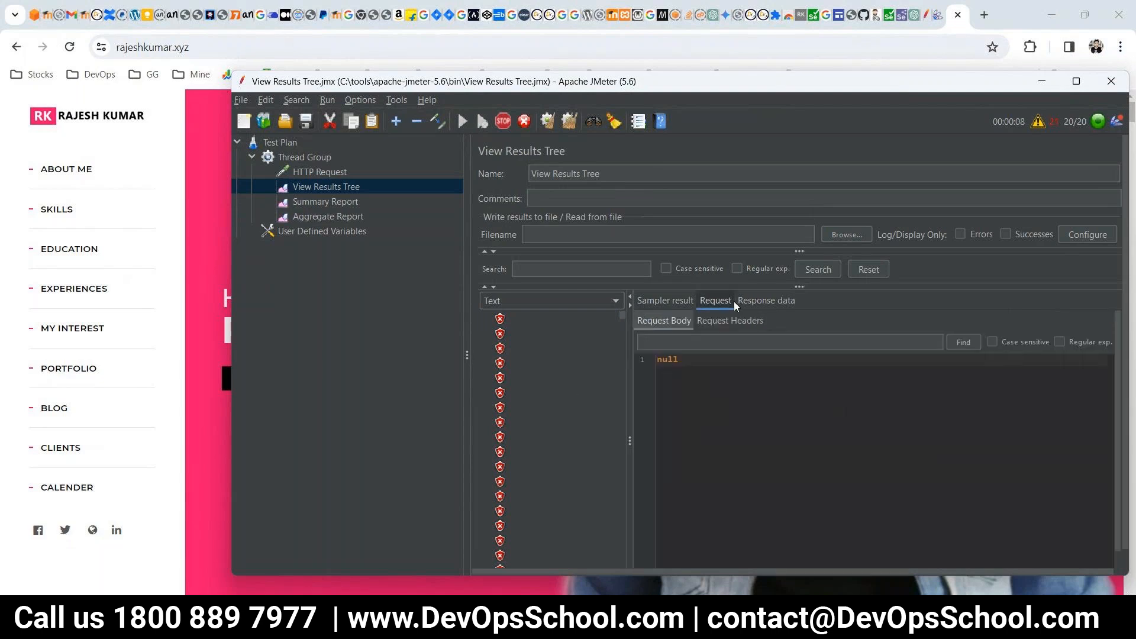
pyautogui.click(656, 300)
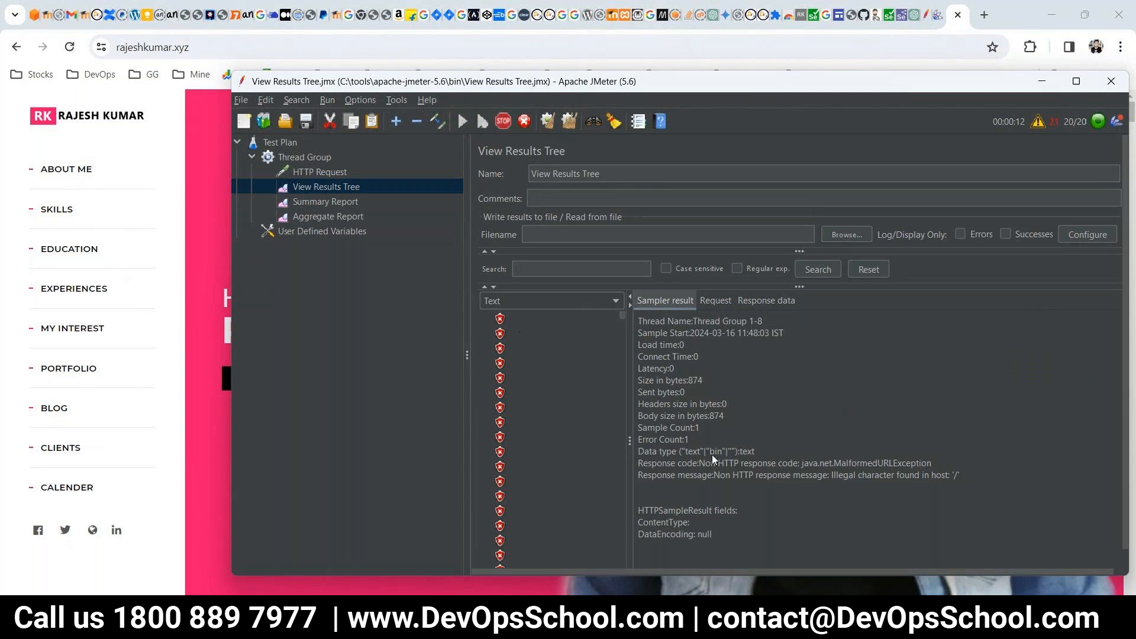
pyautogui.moveTo(734, 547); pyautogui.dragTo(643, 318)
pyautogui.click(725, 374)
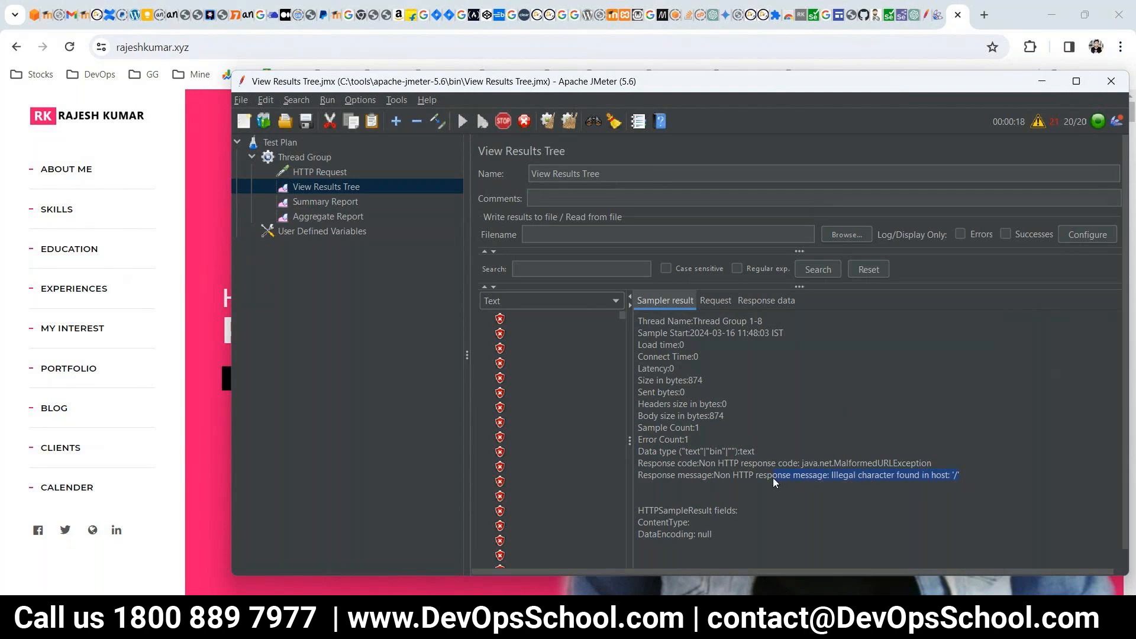
pyautogui.moveTo(768, 477); pyautogui.dragTo(758, 475)
pyautogui.click(315, 172)
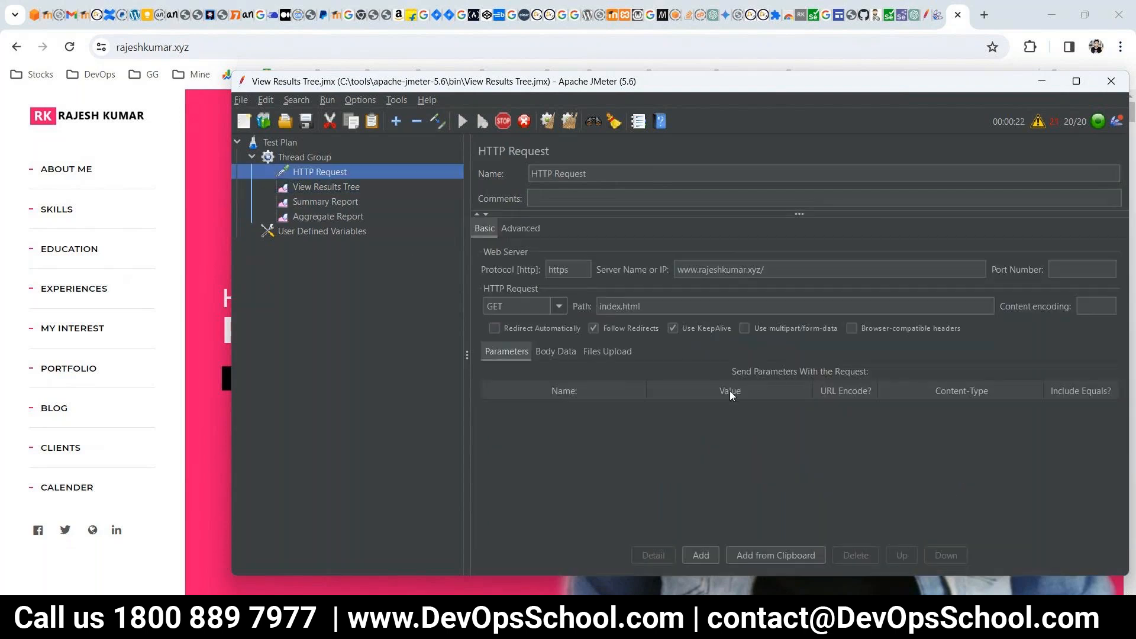
pyautogui.click(790, 271)
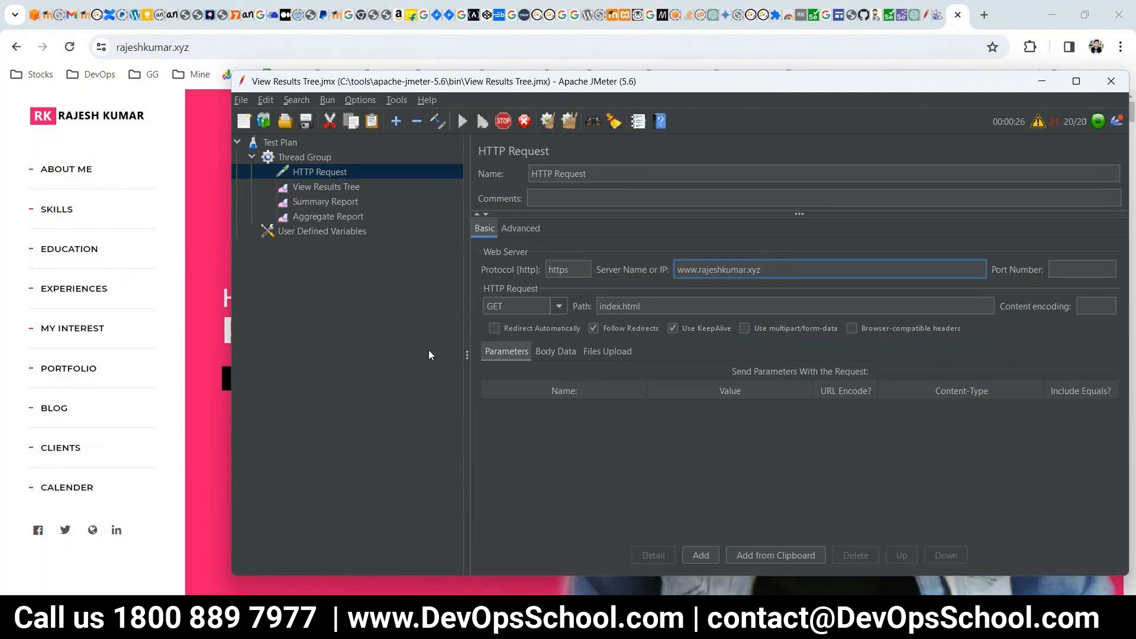
pyautogui.click(499, 124)
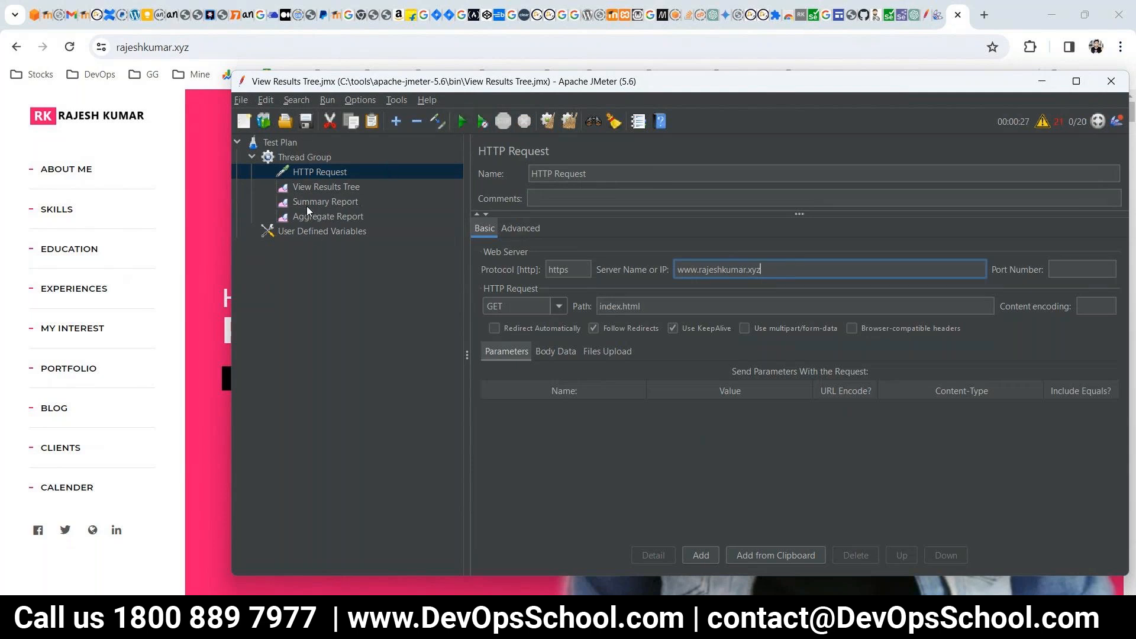
# - Clear the recorded results of View Results Tree, Summary Report and Aggregate Report
pyautogui.click(306, 186)
pyautogui.rightClick(313, 187)
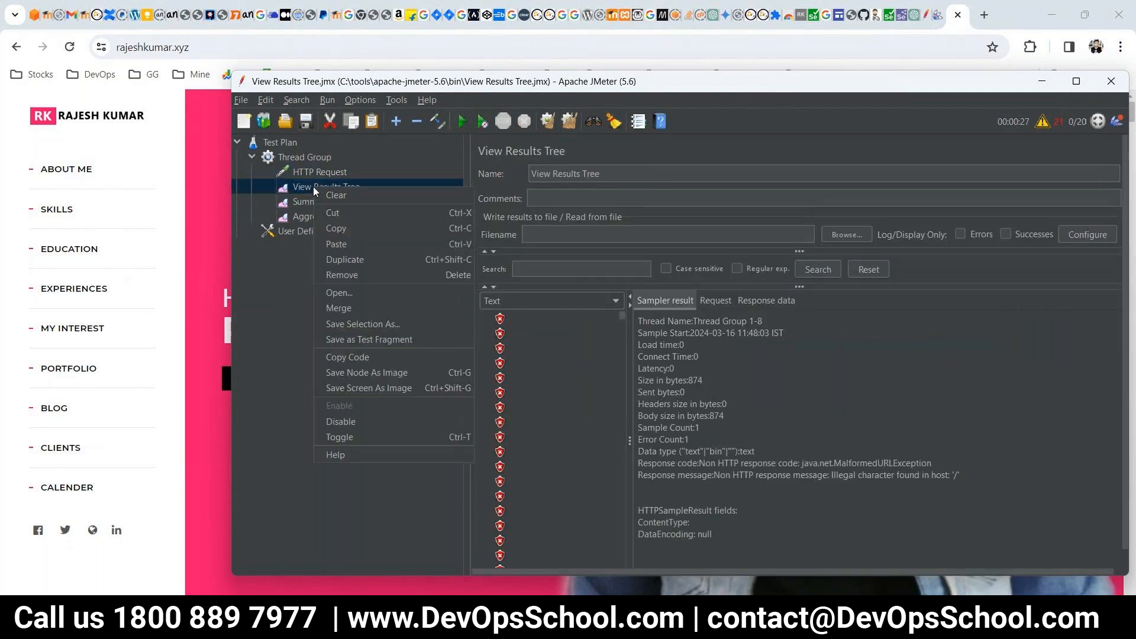
pyautogui.press('Escape')
pyautogui.rightClick(308, 204)
pyautogui.press('Escape')
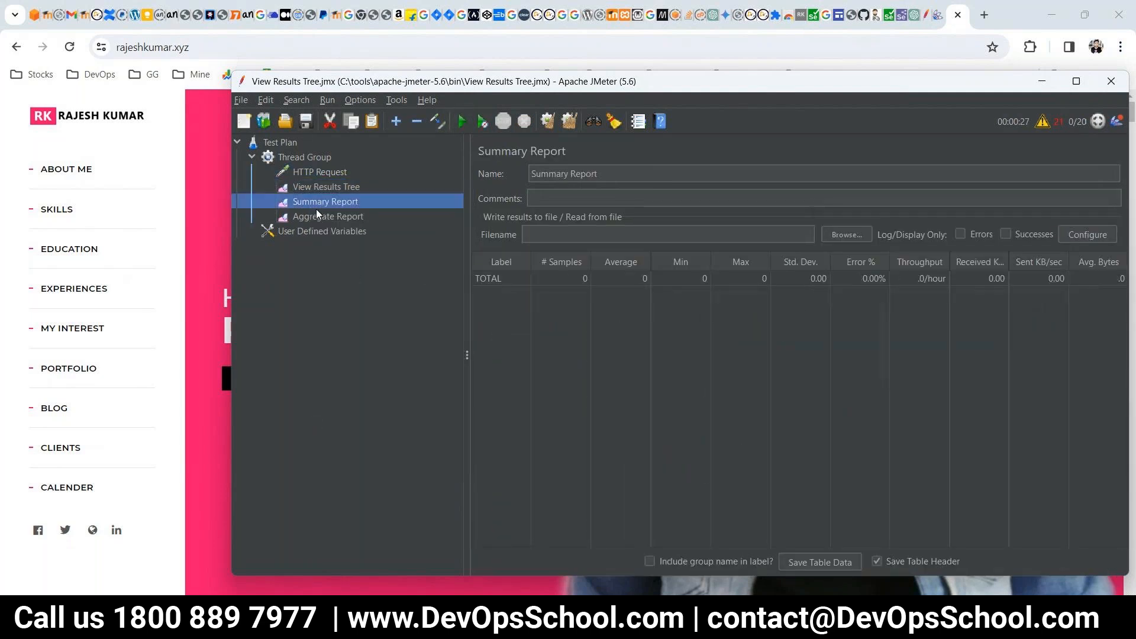
pyautogui.rightClick(319, 212)
pyautogui.click(333, 220)
# - Run the test with the corrected HTTP Request and open View Results Tree
pyautogui.click(325, 174)
pyautogui.hotkey('ctrl', 'r')
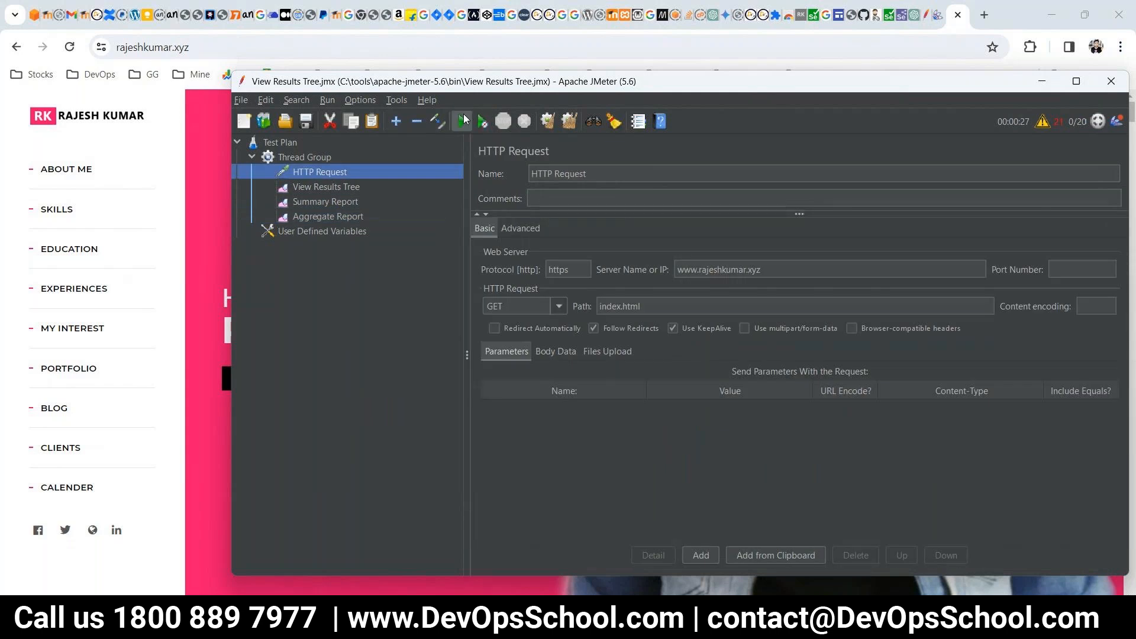
pyautogui.click(328, 187)
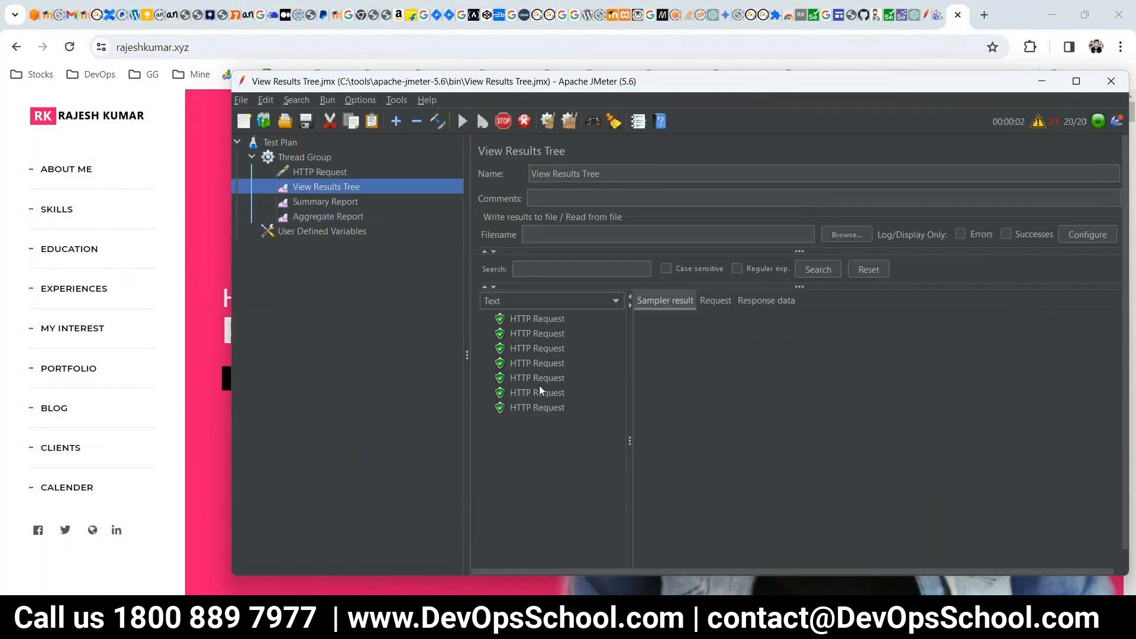
# - Examine the first sample's response data, request body and sampler result in View Results Tree
pyautogui.click(523, 319)
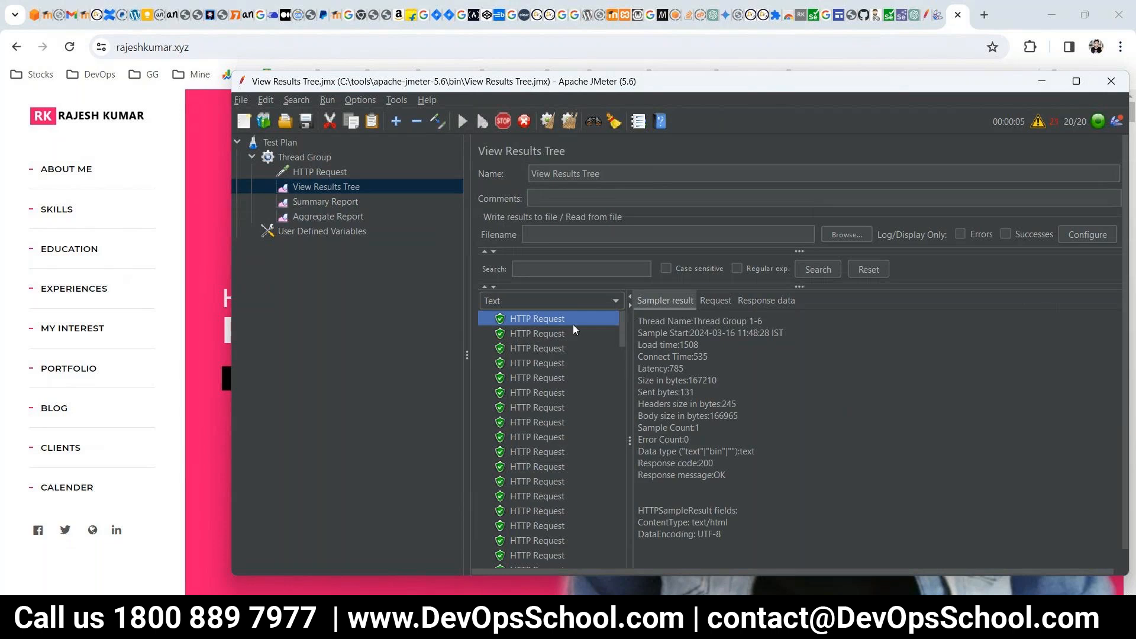
pyautogui.click(758, 302)
pyautogui.moveTo(732, 388); pyautogui.dragTo(809, 452)
pyautogui.scroll(-6, 921, 556)
pyautogui.click(715, 300)
pyautogui.moveTo(731, 432); pyautogui.dragTo(667, 346)
pyautogui.click(733, 428)
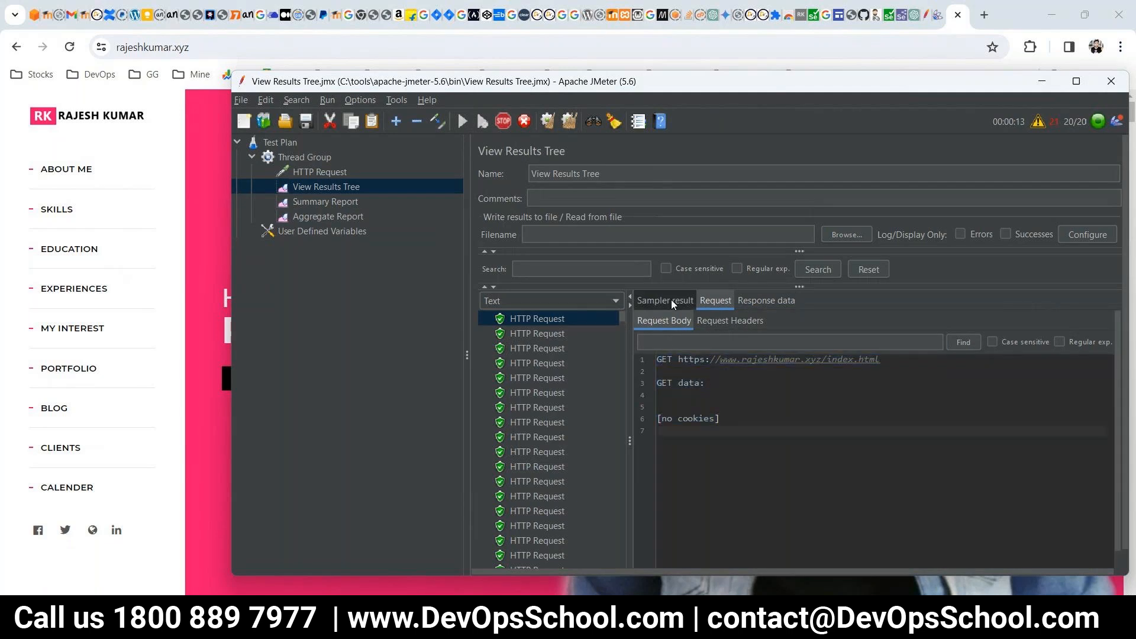
pyautogui.click(669, 300)
pyautogui.moveTo(737, 510); pyautogui.dragTo(632, 307)
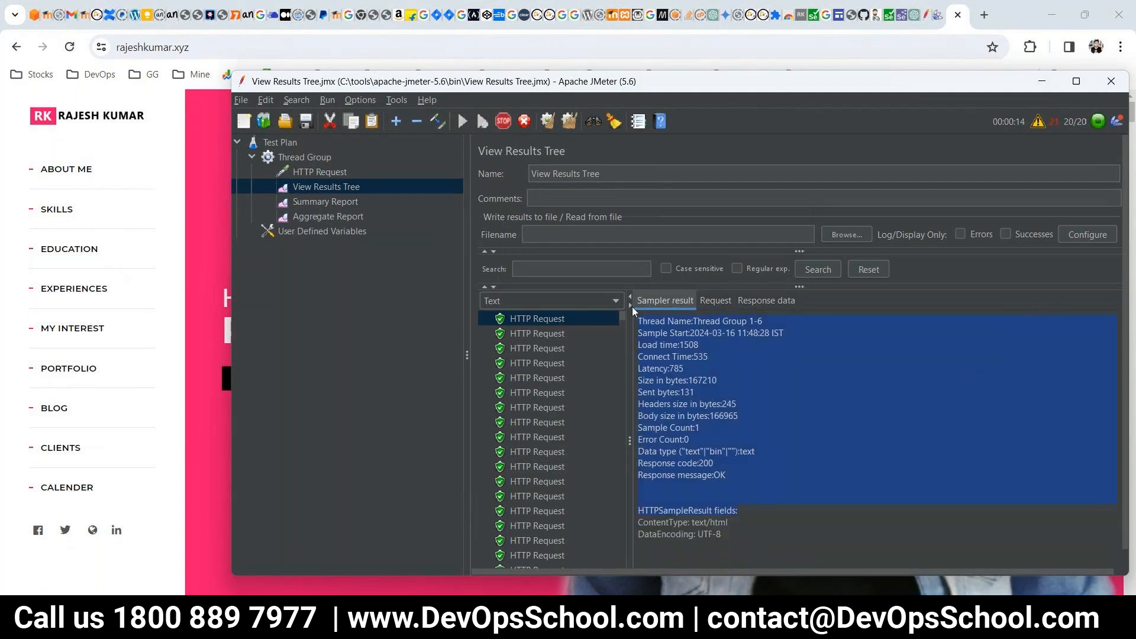
# - Review the running test's figures in the Summary Report and Aggregate Report, comparing them with View Results Tree
pyautogui.click(271, 202)
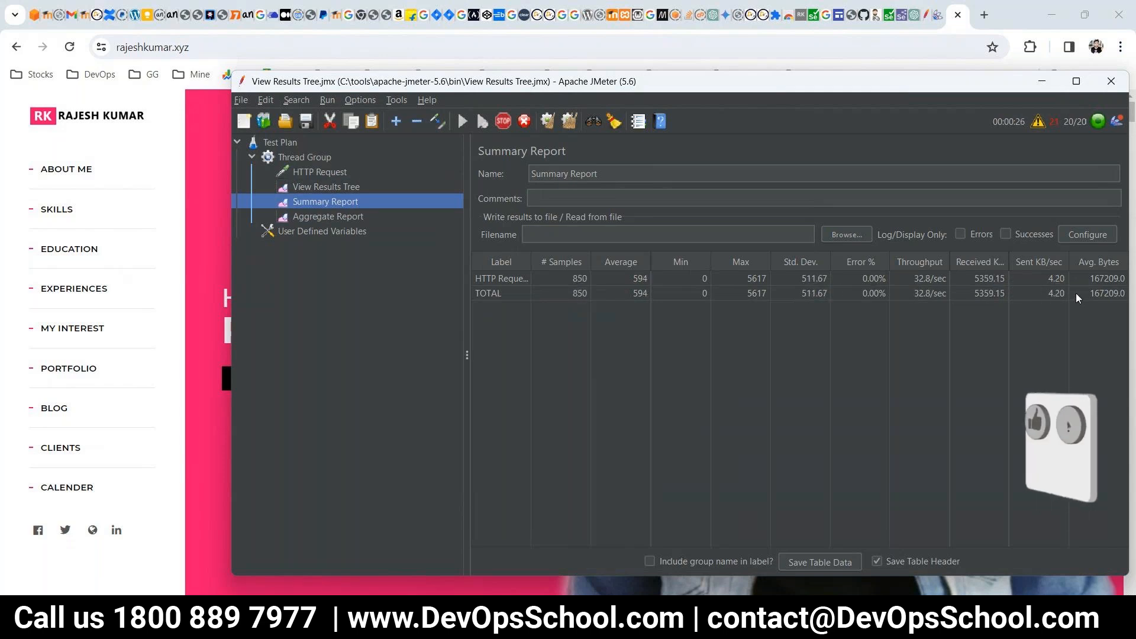
pyautogui.click(319, 215)
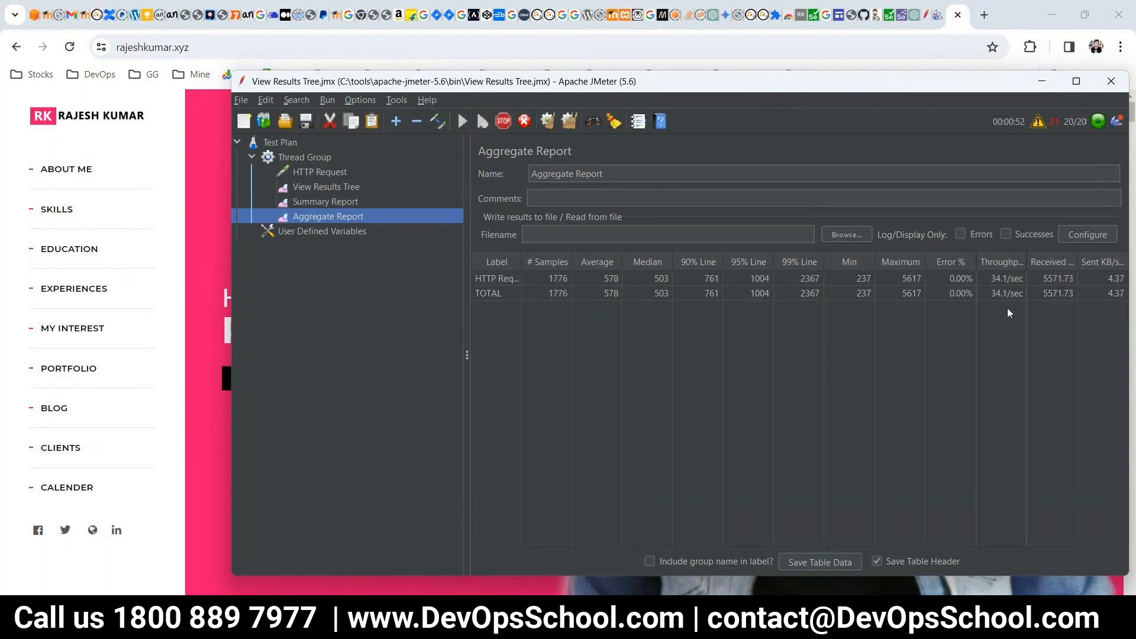
pyautogui.click(318, 230)
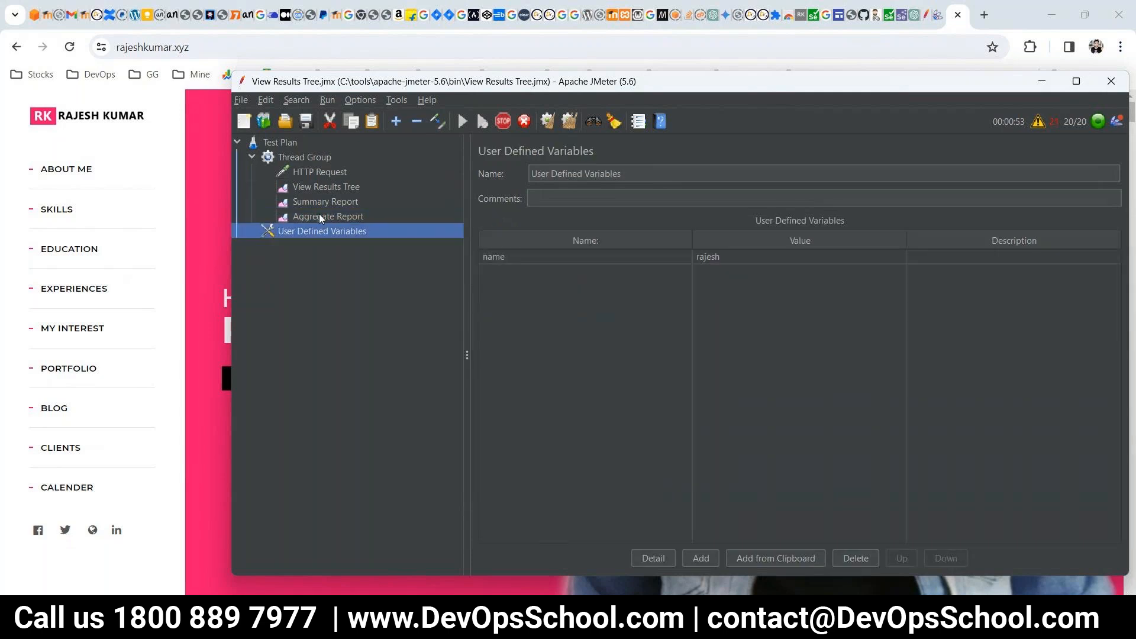
pyautogui.click(319, 204)
pyautogui.click(319, 172)
pyautogui.click(322, 191)
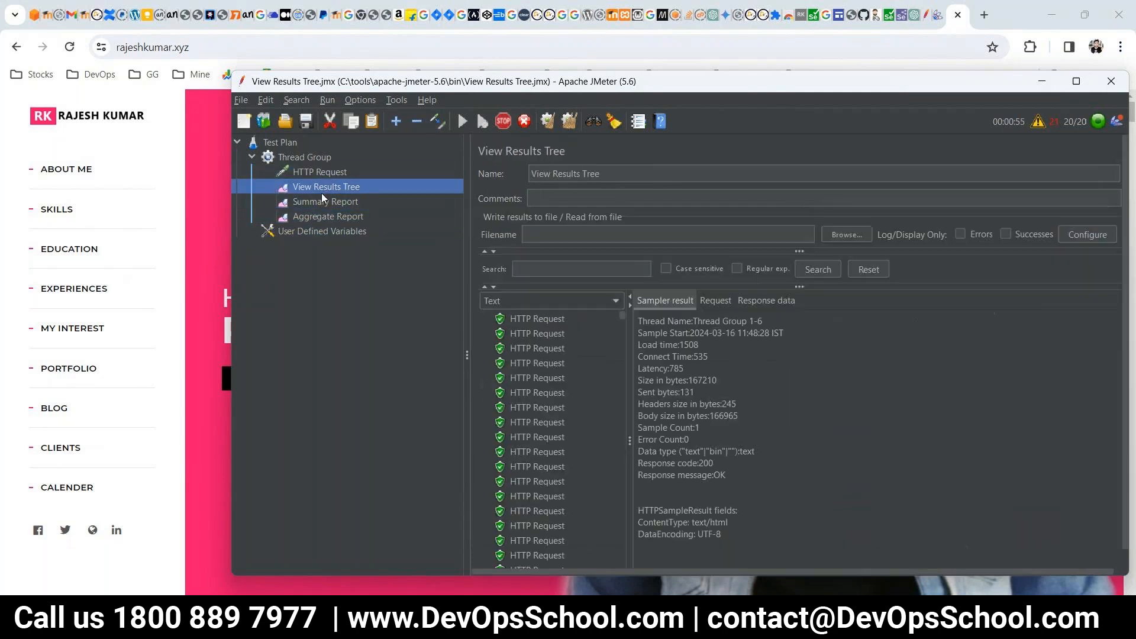
pyautogui.click(322, 199)
pyautogui.click(321, 187)
pyautogui.click(334, 216)
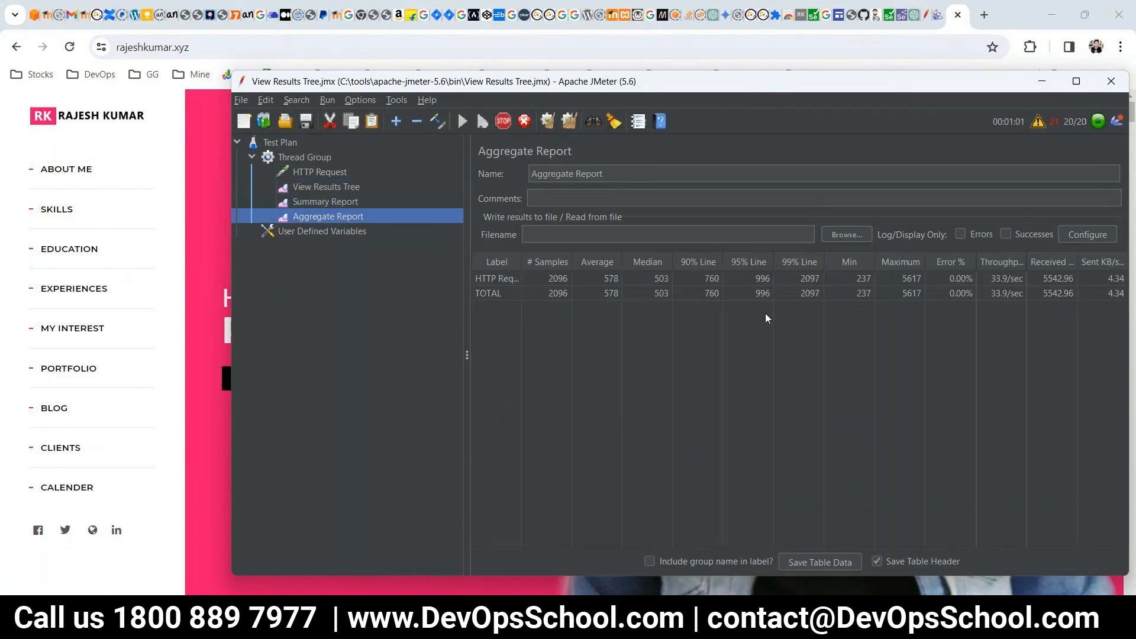
# - Stop the running test and set the Thread Group's number of threads (users) to 40
pyautogui.click(502, 121)
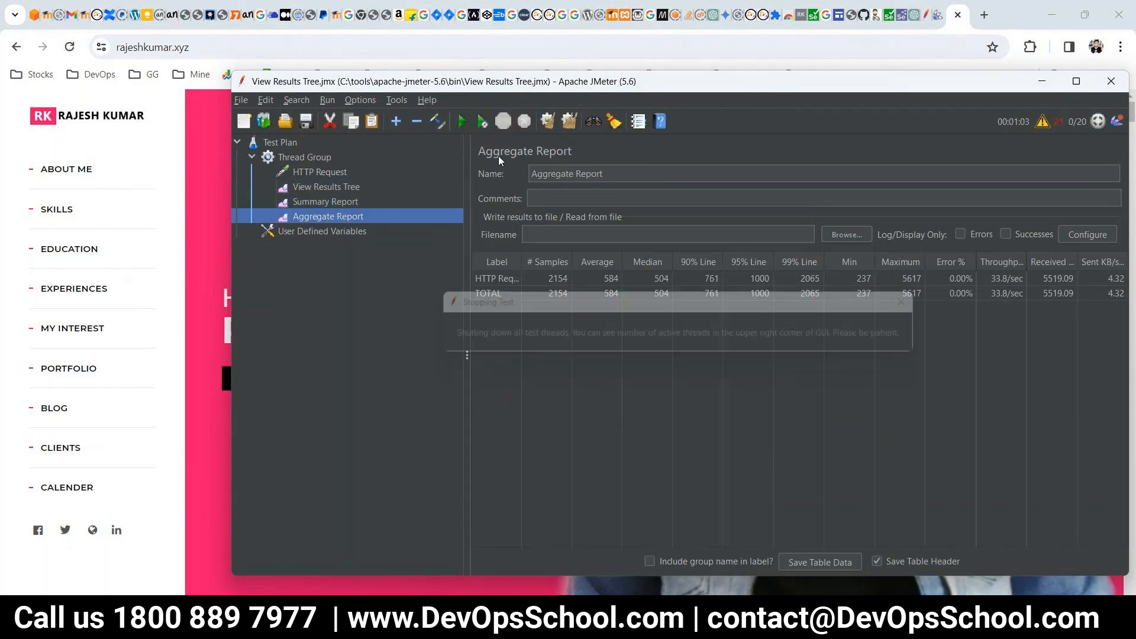
pyautogui.click(309, 158)
pyautogui.click(608, 287)
pyautogui.write('40')
pyautogui.press('Delete')
pyautogui.press('Delete')
pyautogui.press('BackSpace')
pyautogui.write('00')
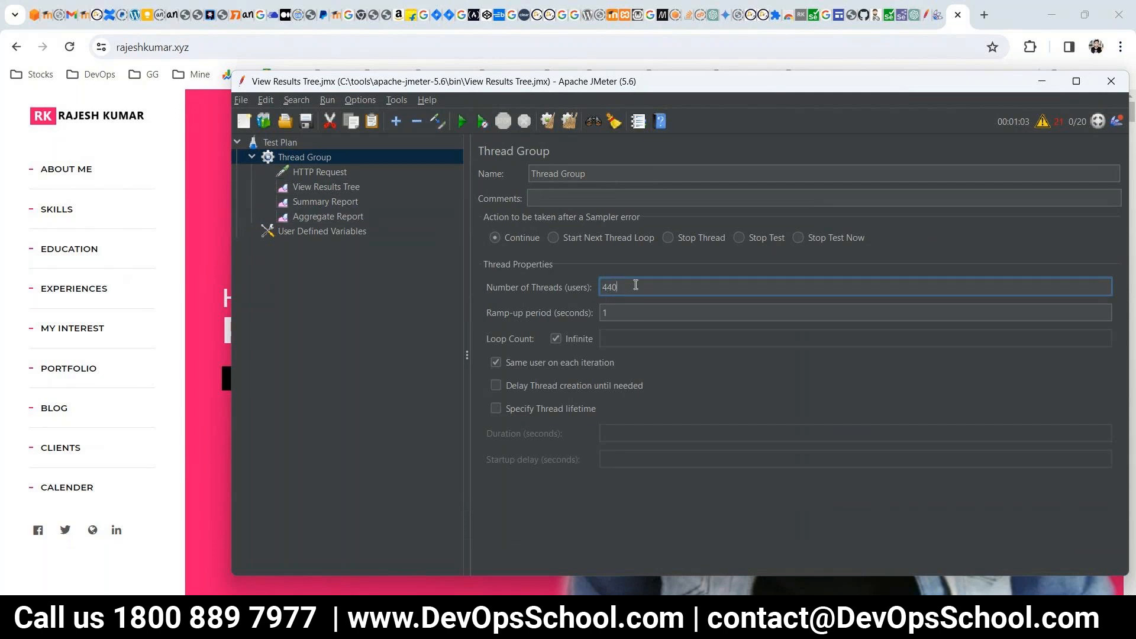
pyautogui.press('BackSpace')
pyautogui.press('BackSpace')
pyautogui.write('0')
pyautogui.click(331, 158)
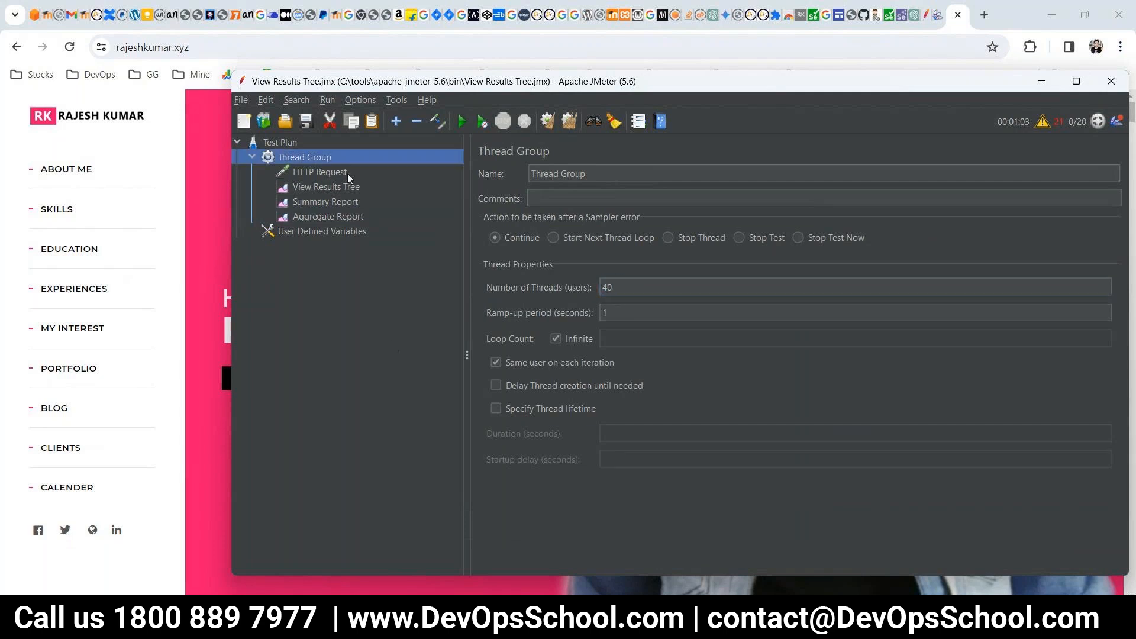
# - Clear the previous run's results from View Results Tree, Summary Report and Aggregate Report
pyautogui.click(304, 188)
pyautogui.rightClick(304, 188)
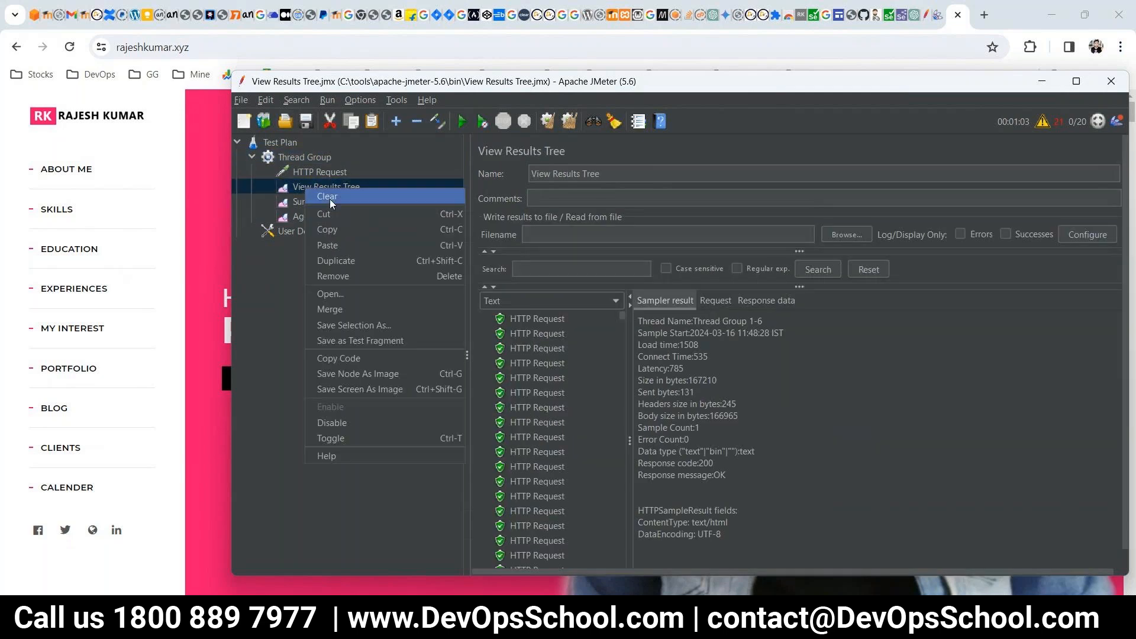
pyautogui.click(329, 197)
pyautogui.rightClick(324, 201)
pyautogui.click(346, 214)
pyautogui.rightClick(326, 216)
pyautogui.click(348, 224)
# - Run the test with 40 threads, review its figures in the Aggregate Report, and stop the run
pyautogui.click(462, 121)
pyautogui.click(326, 175)
pyautogui.click(325, 216)
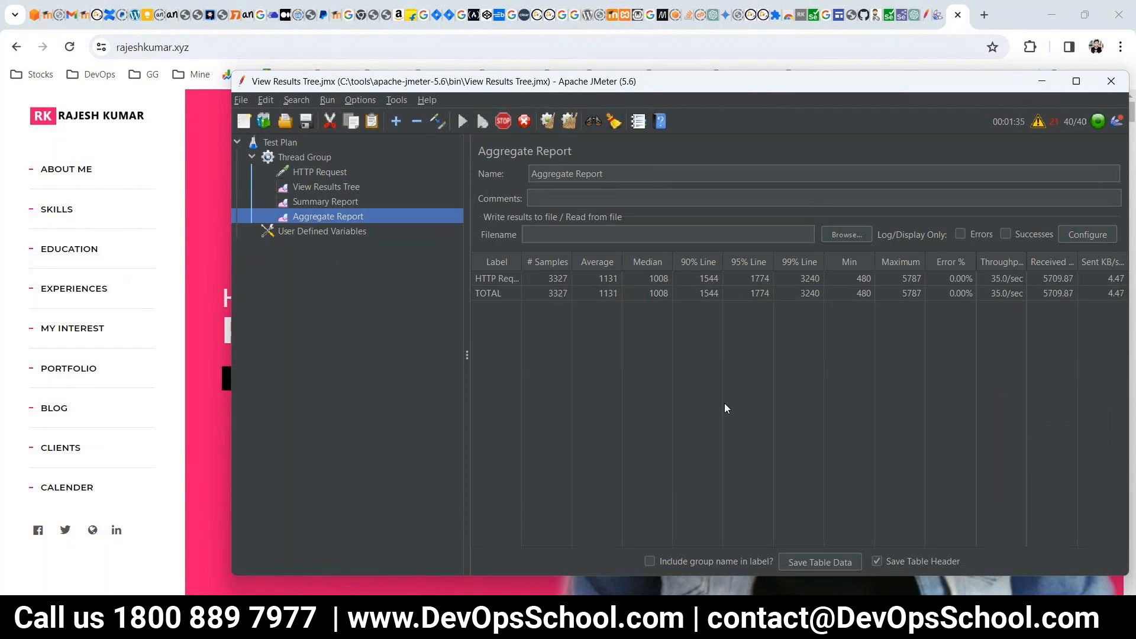
pyautogui.click(503, 120)
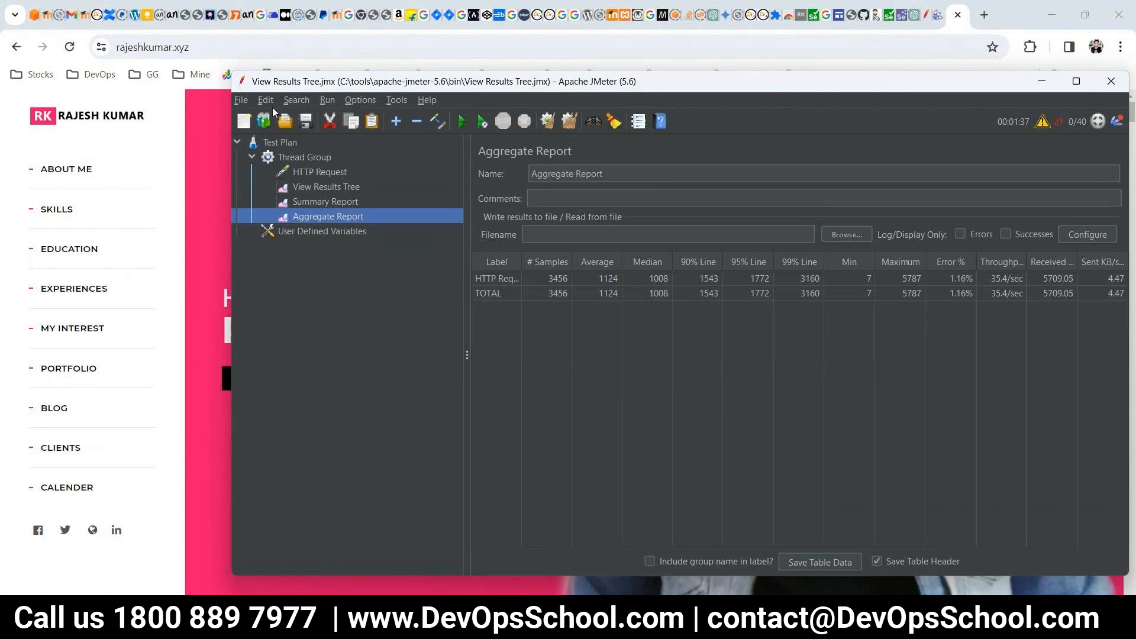
pyautogui.click(242, 100)
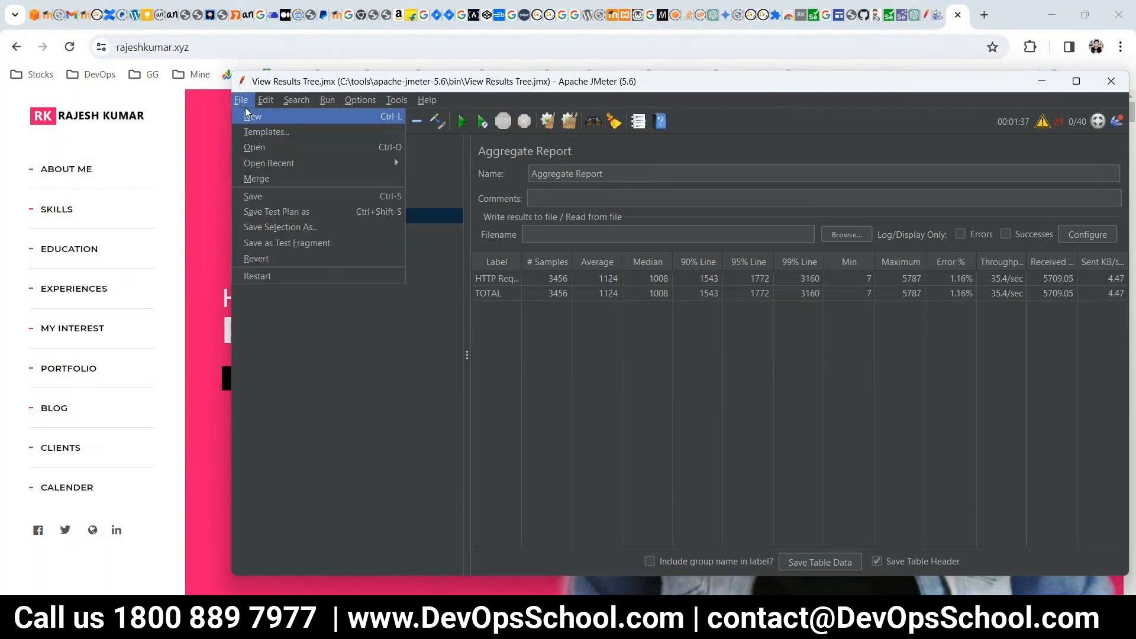
pyautogui.click(285, 229)
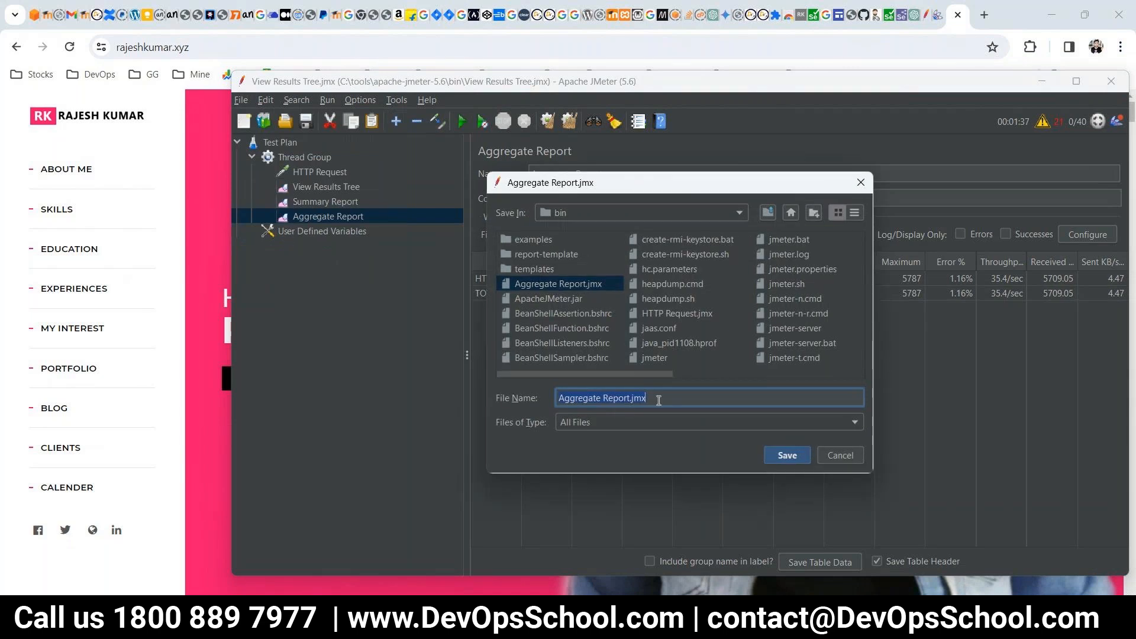
pyautogui.click(636, 398)
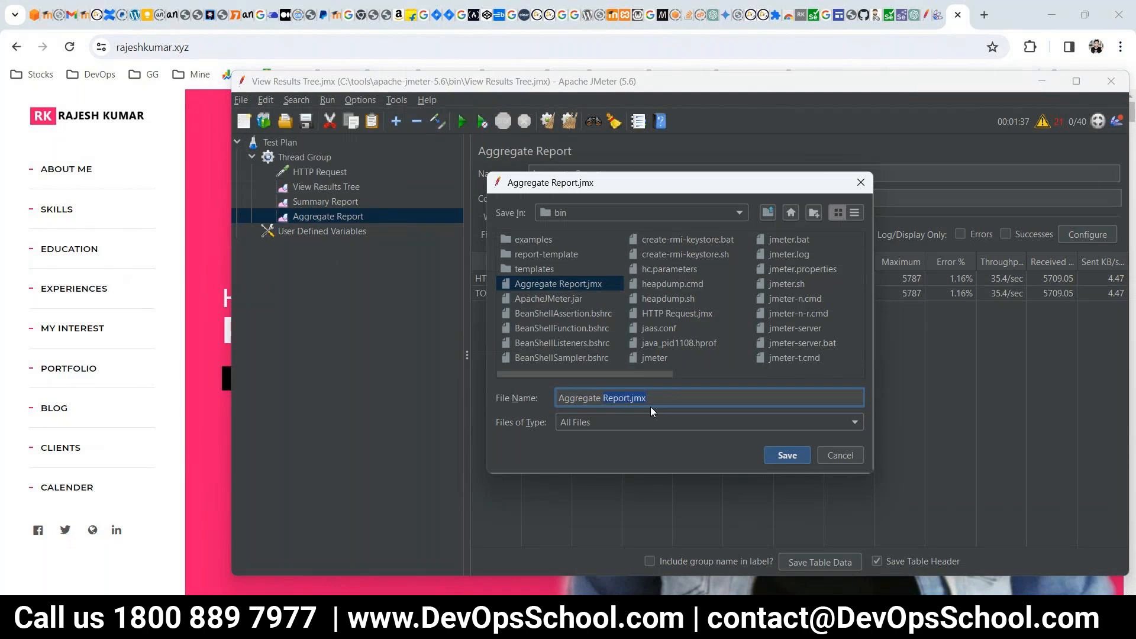
pyautogui.click(807, 452)
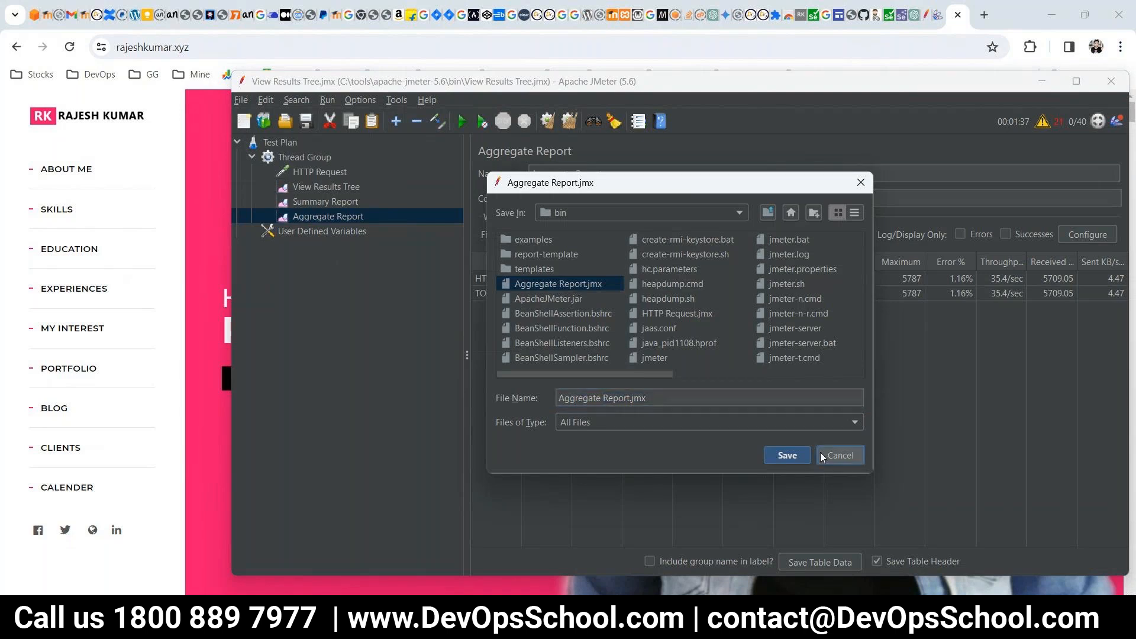
pyautogui.click(680, 618)
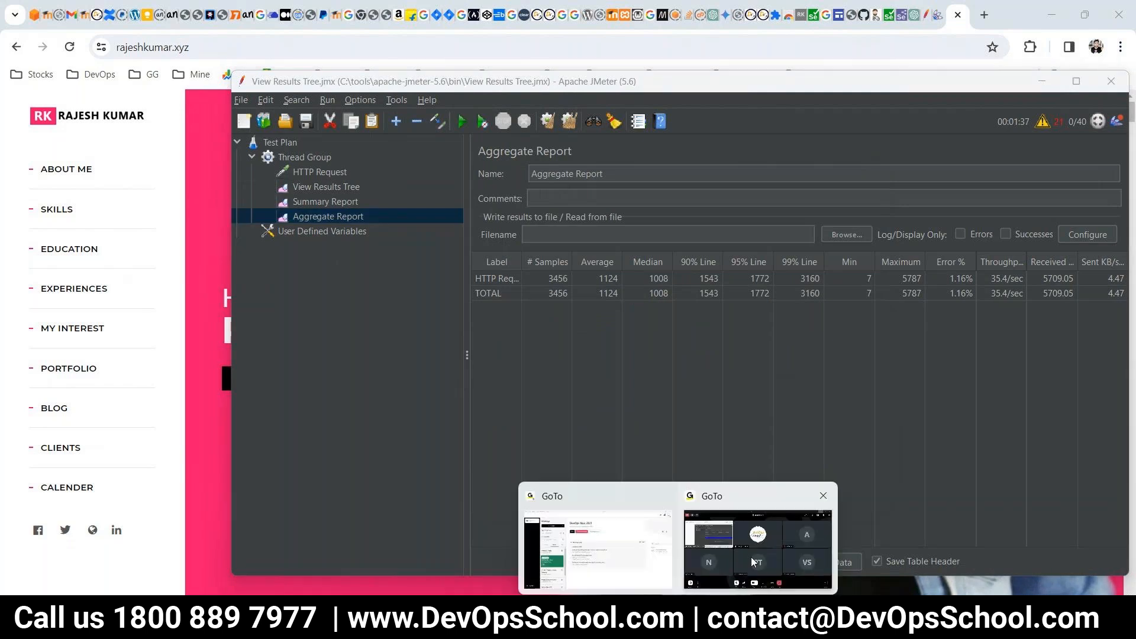